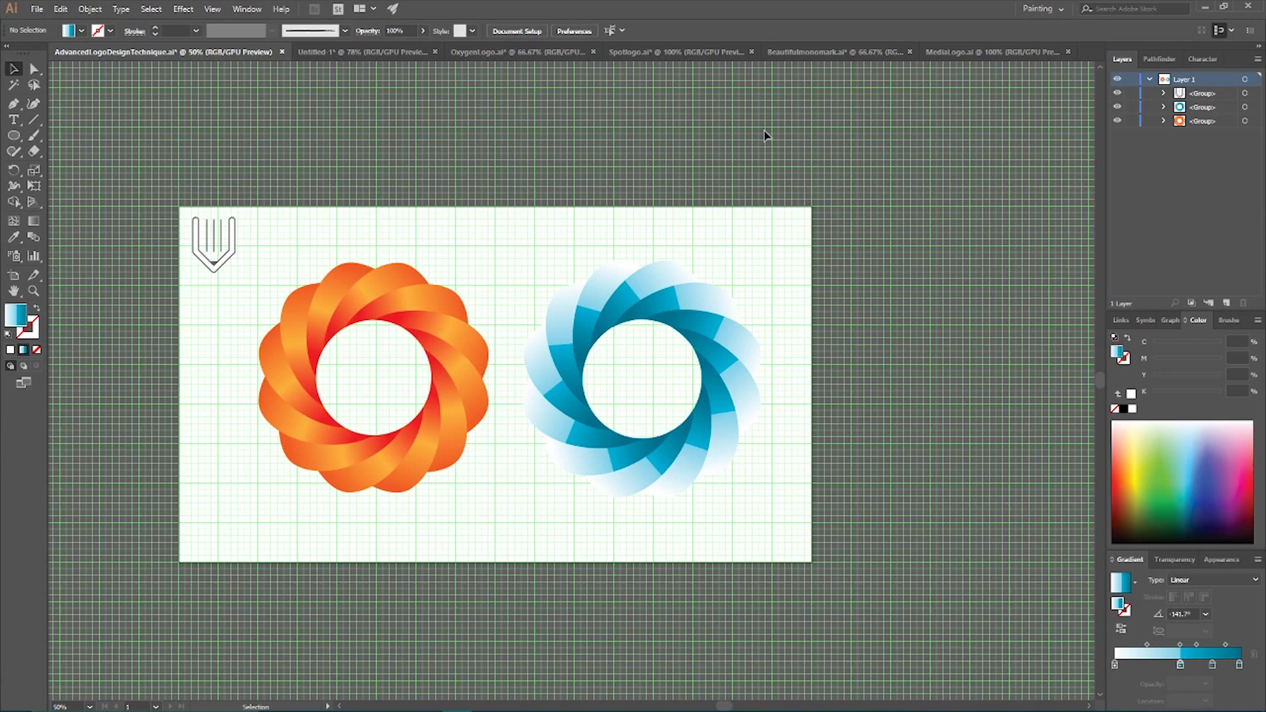
Switch to the OxygenLogo.ai document with the blue and pink dotted logos
{"action": "left_click", "coordinate": [496, 52]}
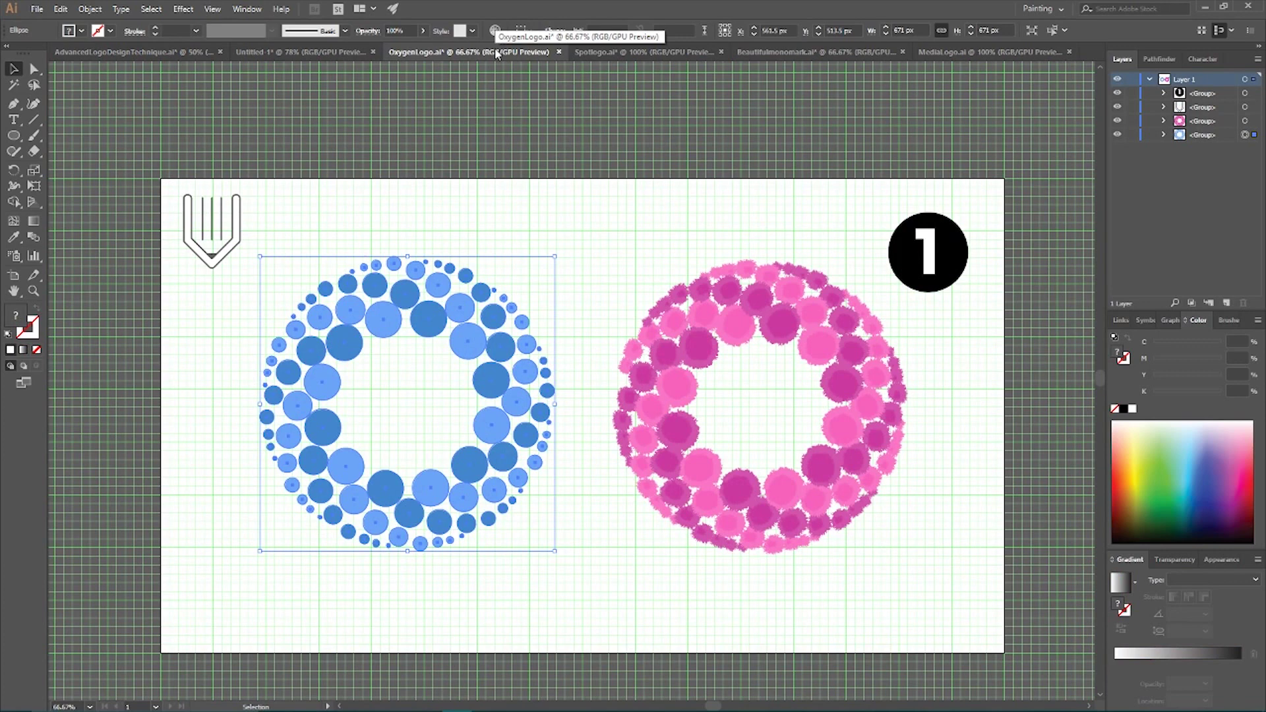
Select the pencil, blue and pink logos, then view the Spotlogo, Beautifulmonomark and MediaLogo documents
{"action": "left_click", "coordinate": [850, 197]}
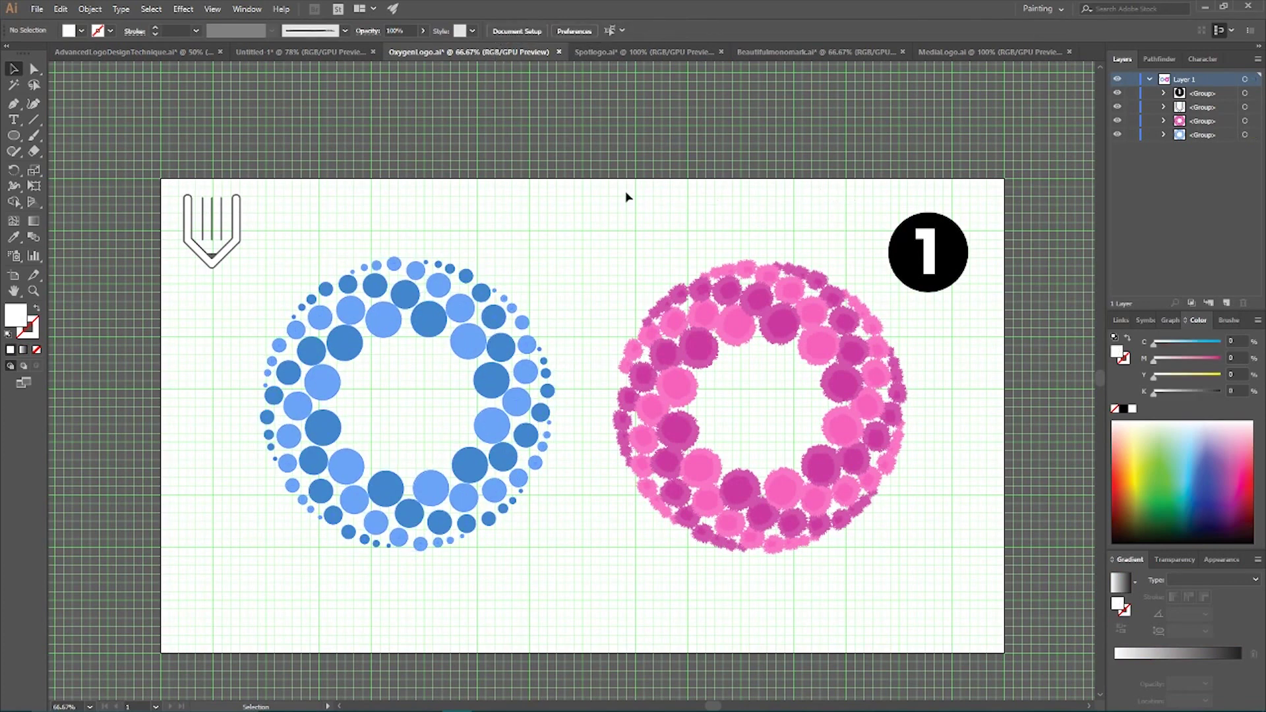
{"action": "mouse_move", "coordinate": [124, 113]}
{"action": "left_mouse_down"}
{"action": "mouse_move", "coordinate": [579, 501]}
{"action": "mouse_move", "coordinate": [820, 491]}
{"action": "left_mouse_up"}
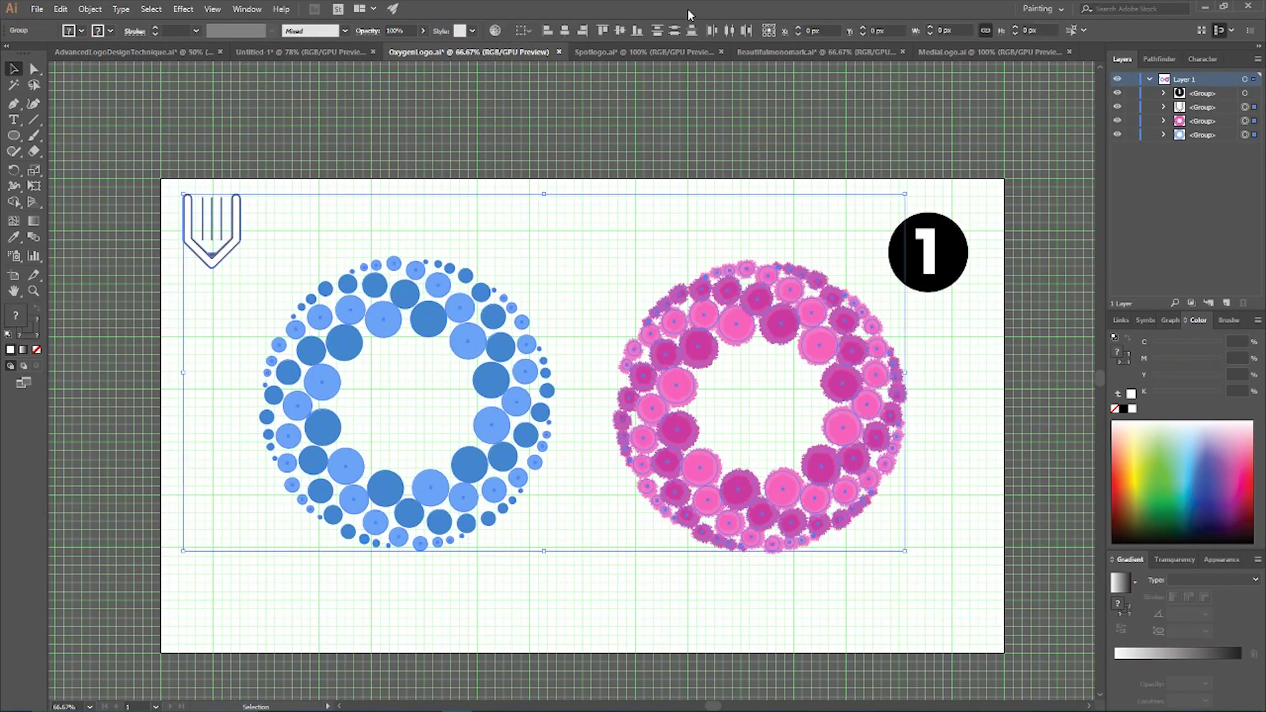
{"action": "left_click", "coordinate": [626, 54]}
{"action": "left_click", "coordinate": [808, 52]}
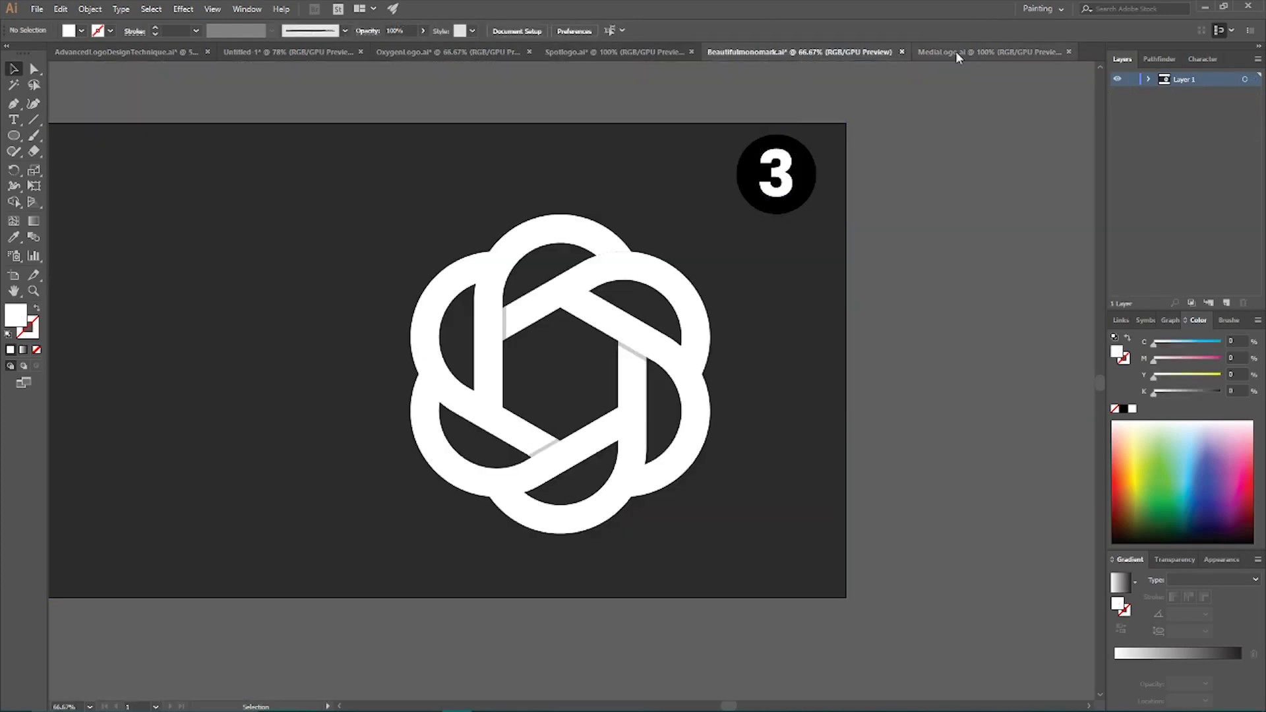
{"action": "left_click", "coordinate": [955, 52]}
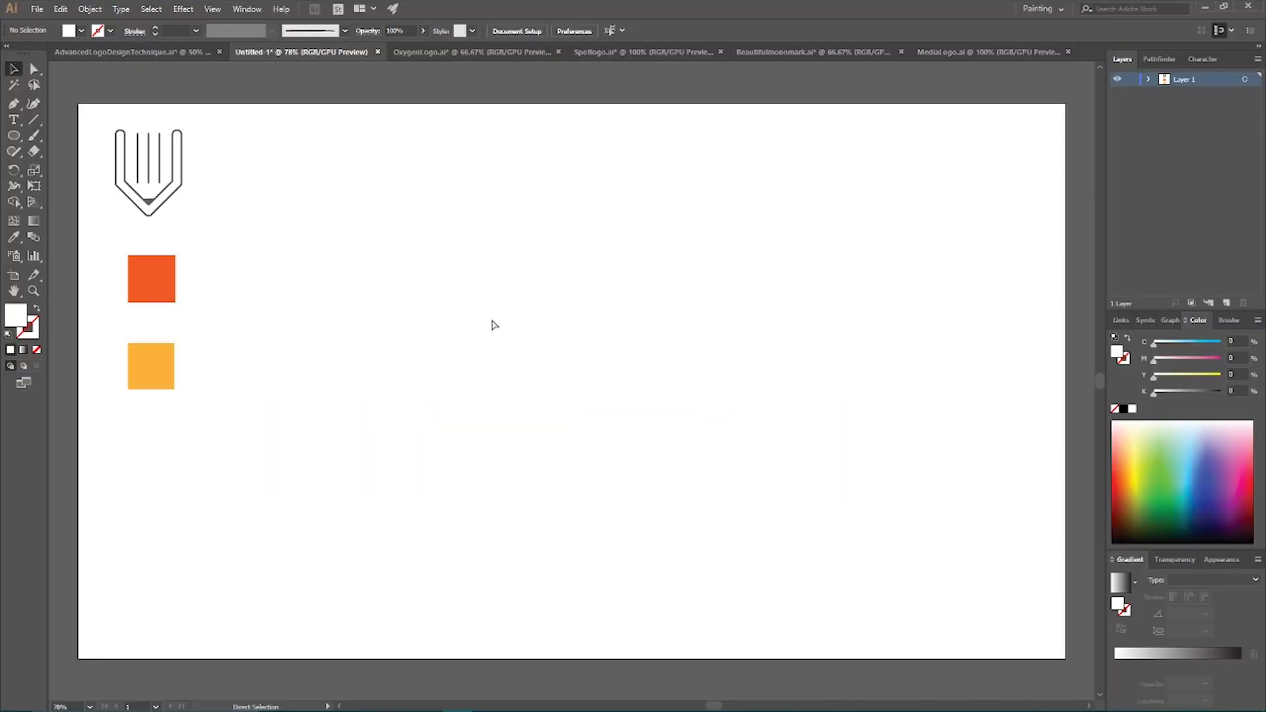
Turn on the document grid (Ctrl+') across the Untitled-1 artboard
{"action": "key", "text": "a"}
{"action": "key", "text": "ctrl+apostrophe"}
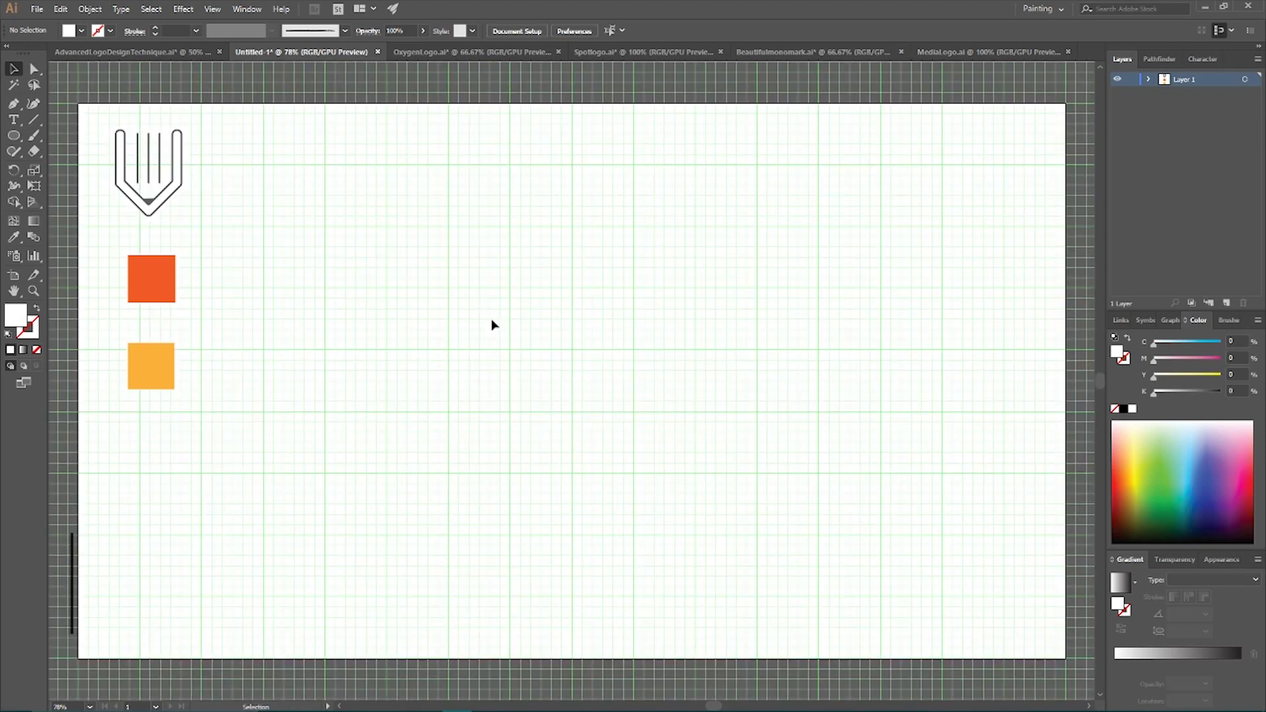
{"action": "key", "text": "ctrl"}
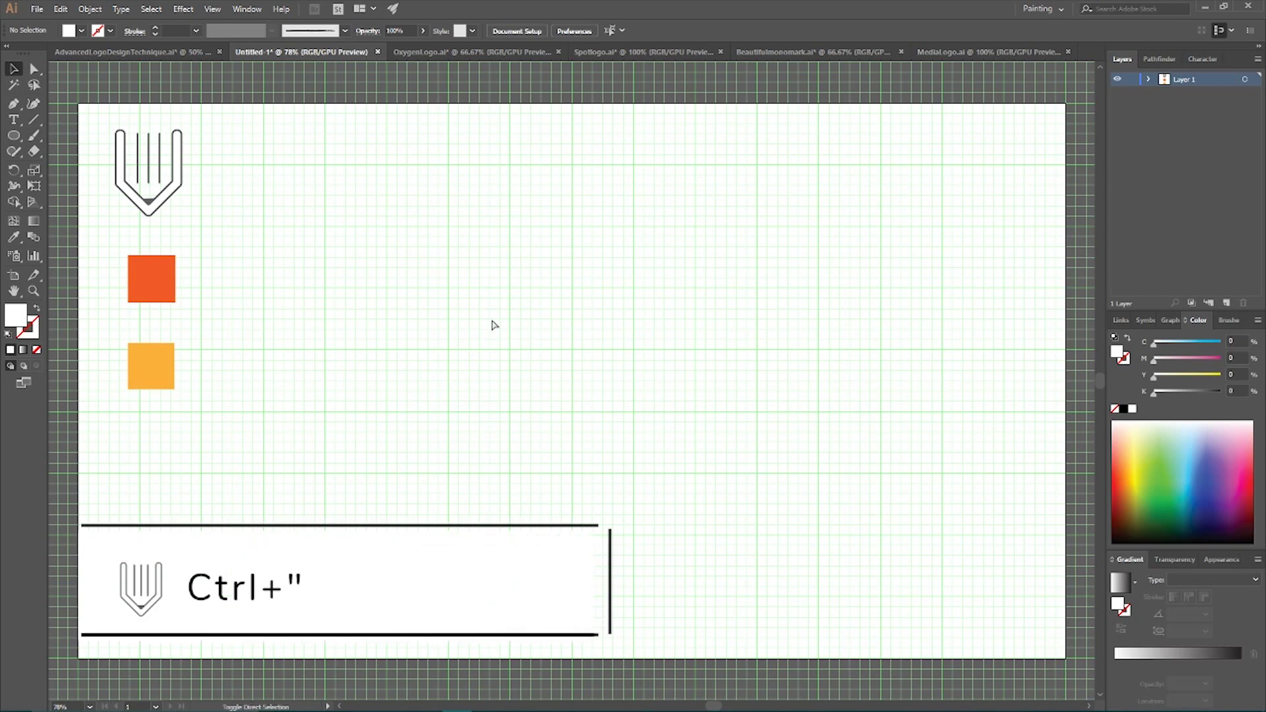
{"action": "key", "text": "v"}
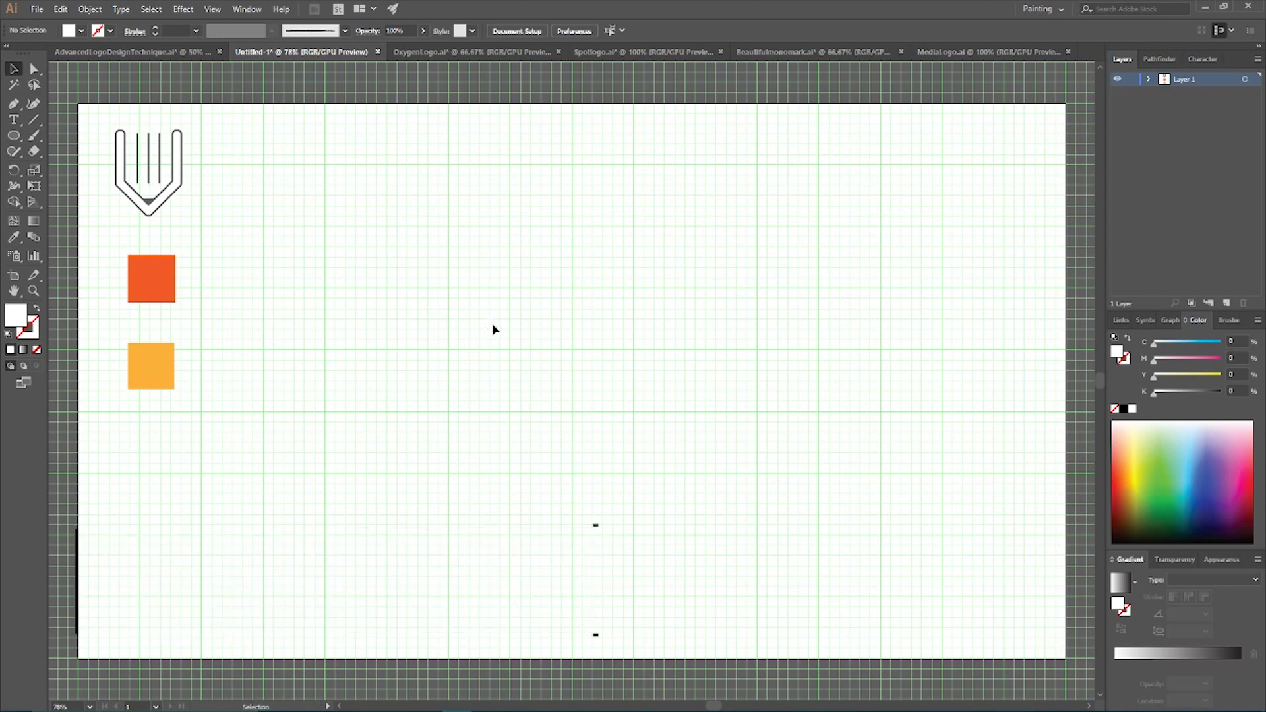
{"action": "left_click", "coordinate": [212, 10]}
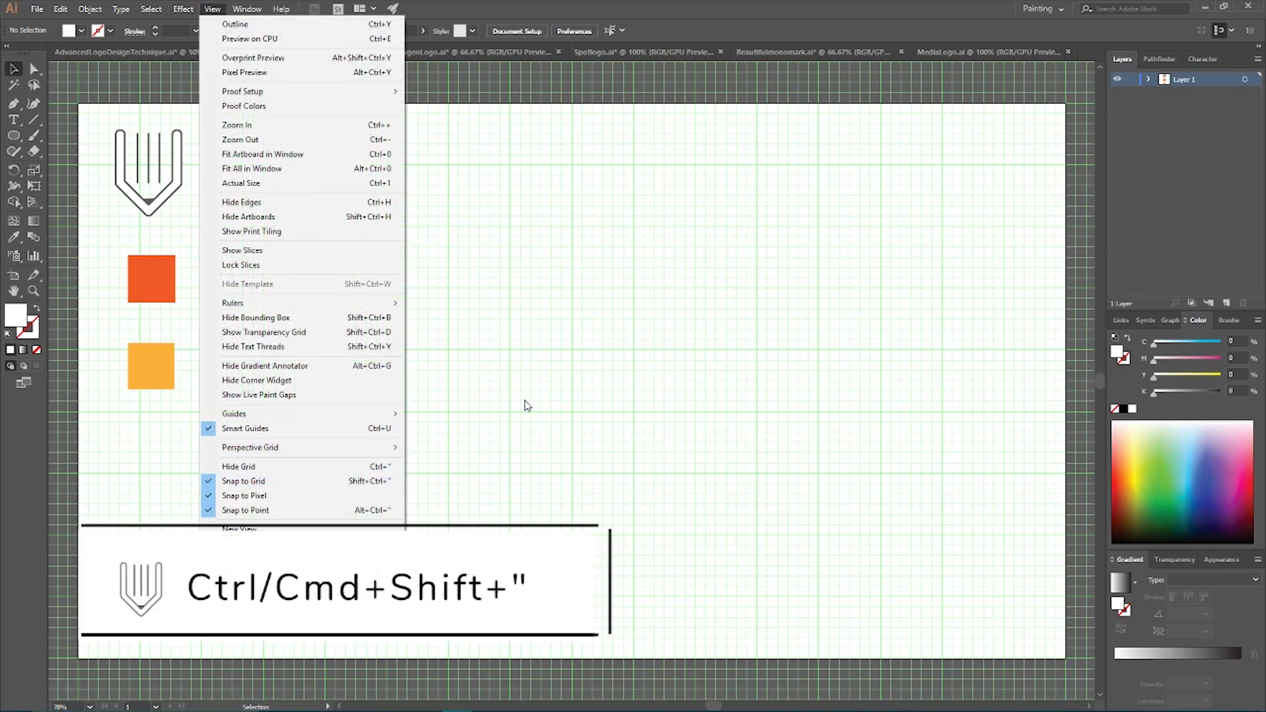
{"action": "left_click", "coordinate": [515, 428]}
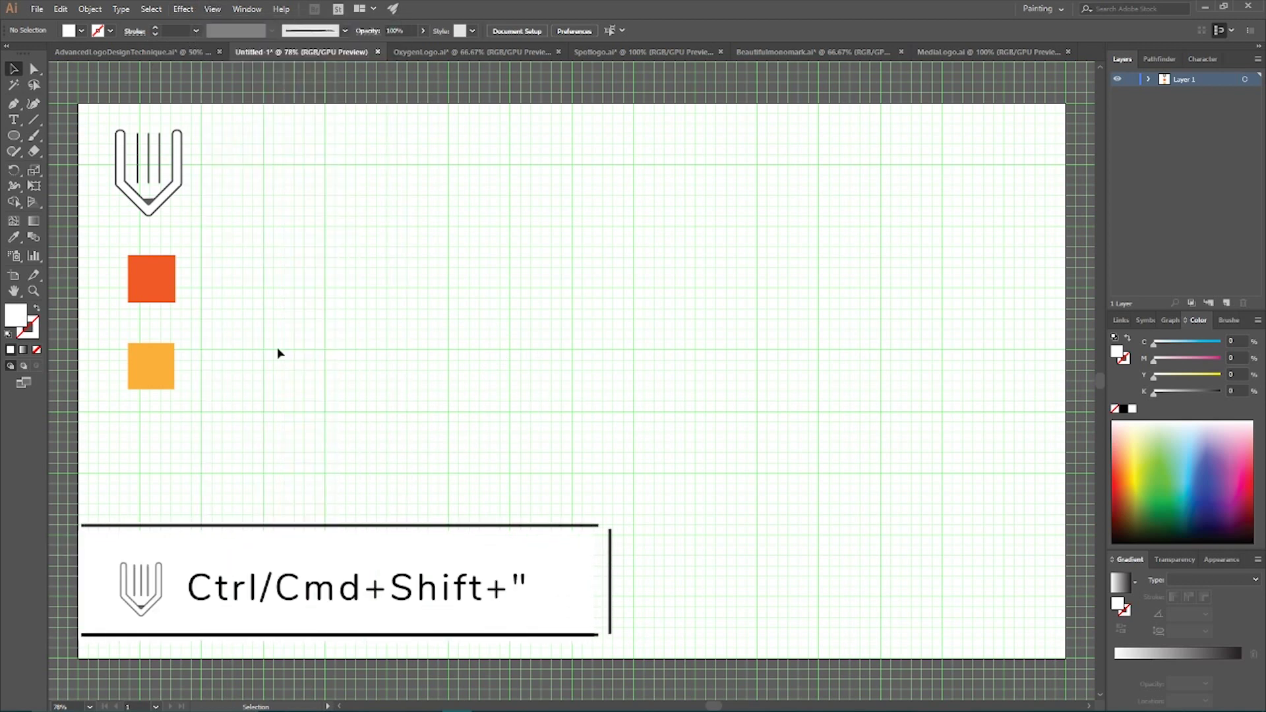
{"action": "left_click", "coordinate": [14, 136]}
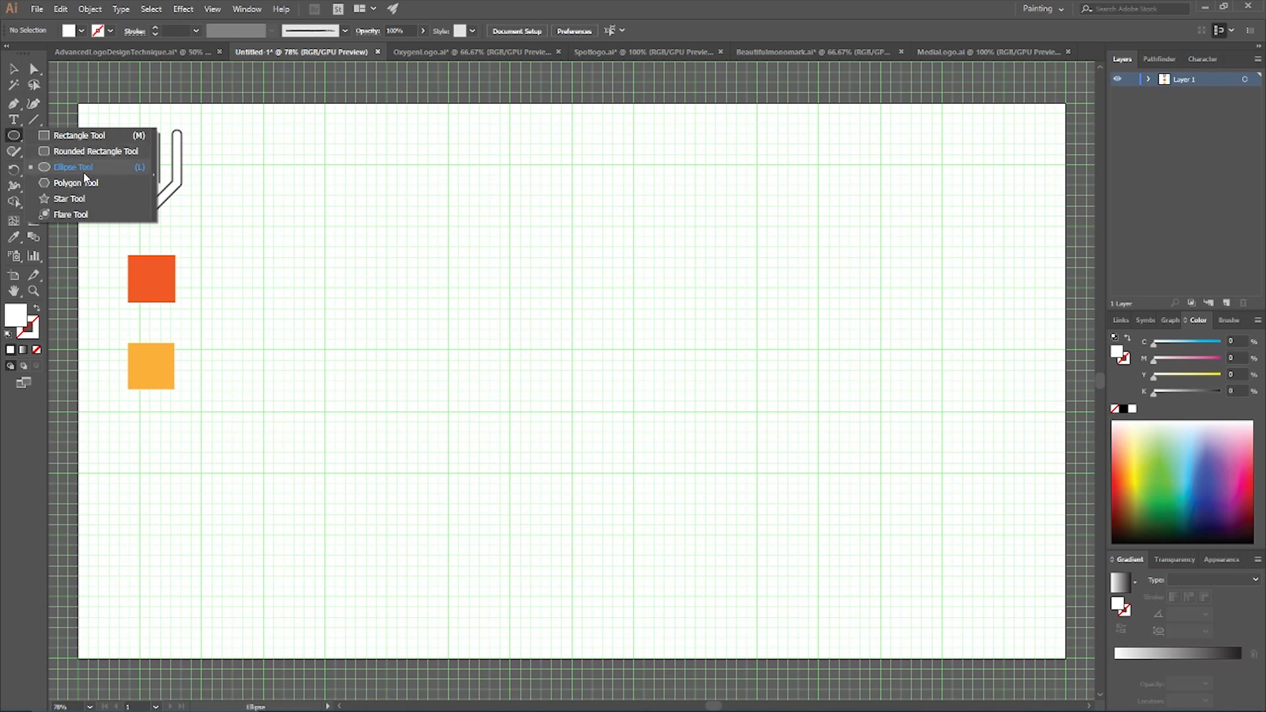
Draw a 240 px circle near the artboard centre with the Ellipse Tool
{"action": "left_click", "coordinate": [83, 170]}
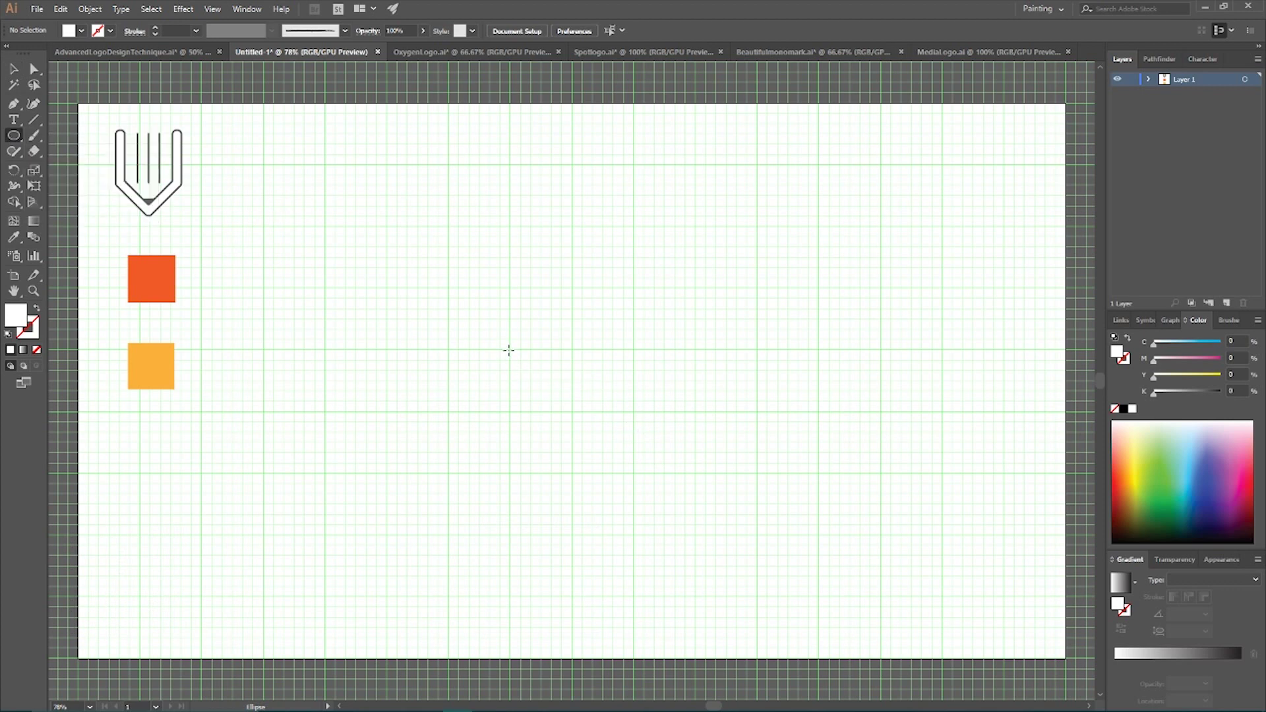
{"action": "left_click_drag", "start_coordinate": [509, 349], "coordinate": [534, 409]}
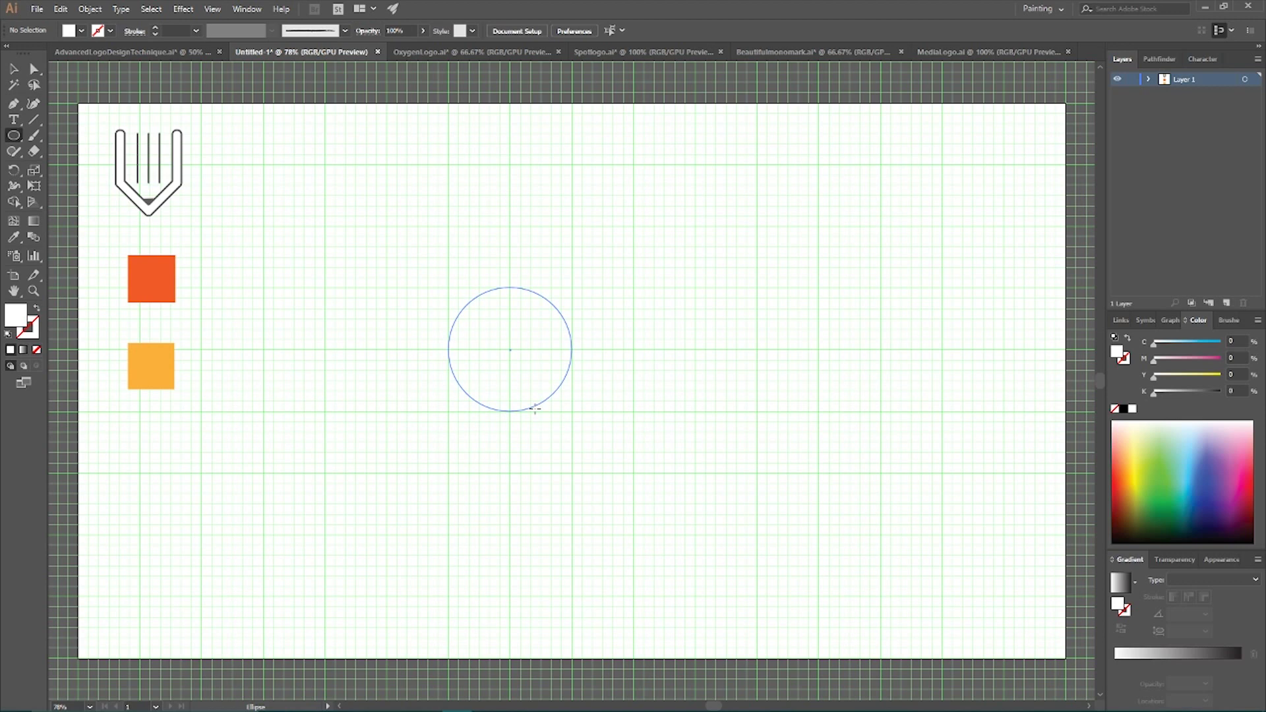
{"action": "left_click_drag", "start_coordinate": [535, 409], "coordinate": [535, 409]}
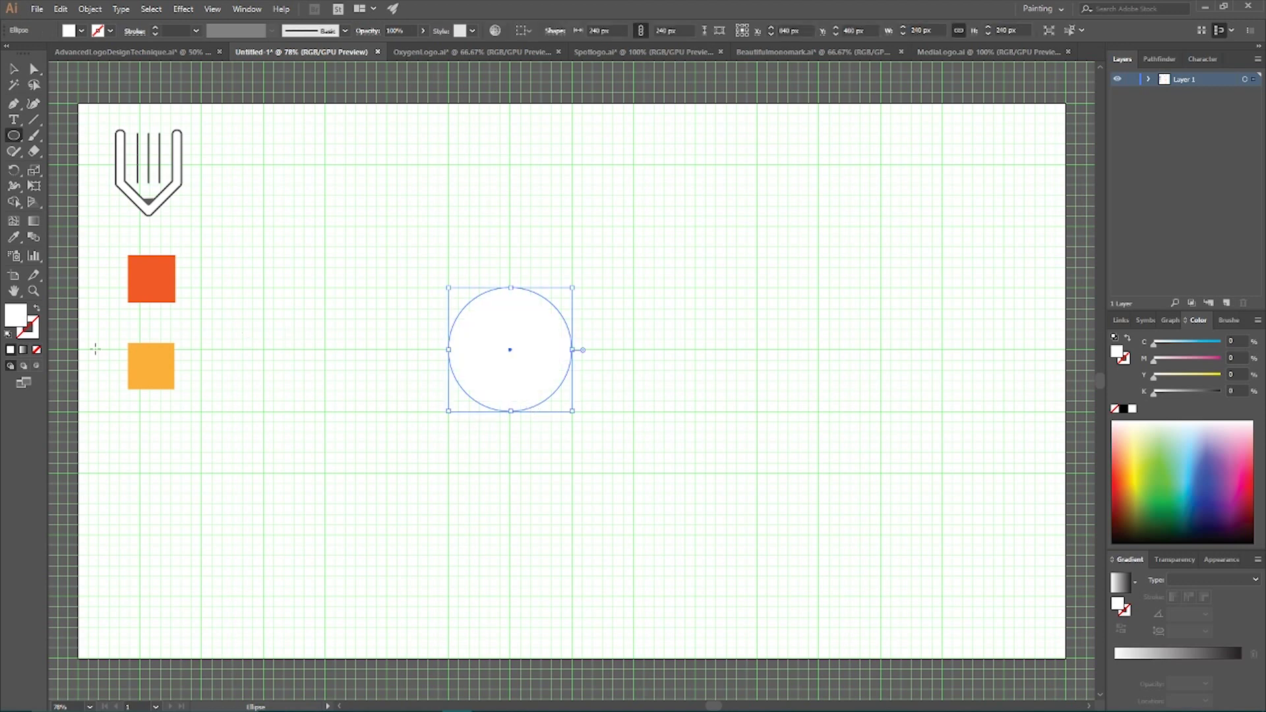
Give the circle no fill and a near-black #111111 1 pt stroke
{"action": "left_click", "coordinate": [37, 350]}
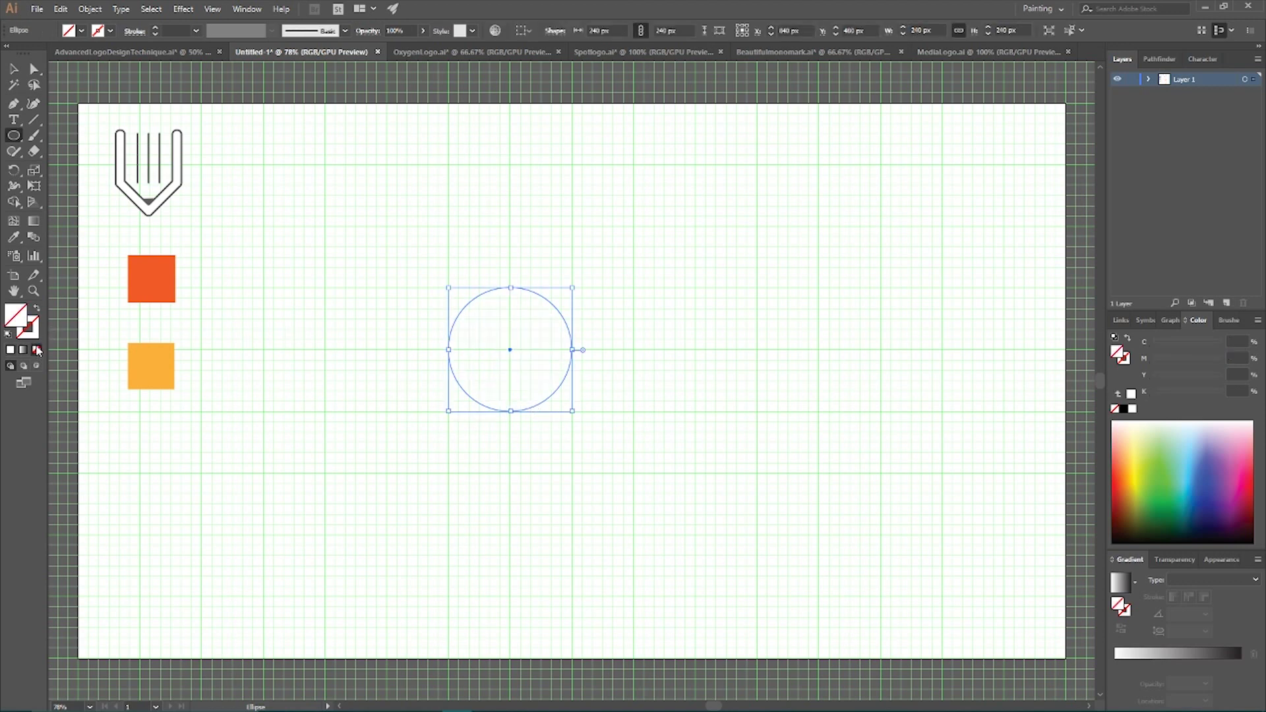
{"action": "key", "text": "x"}
{"action": "left_click", "coordinate": [10, 350]}
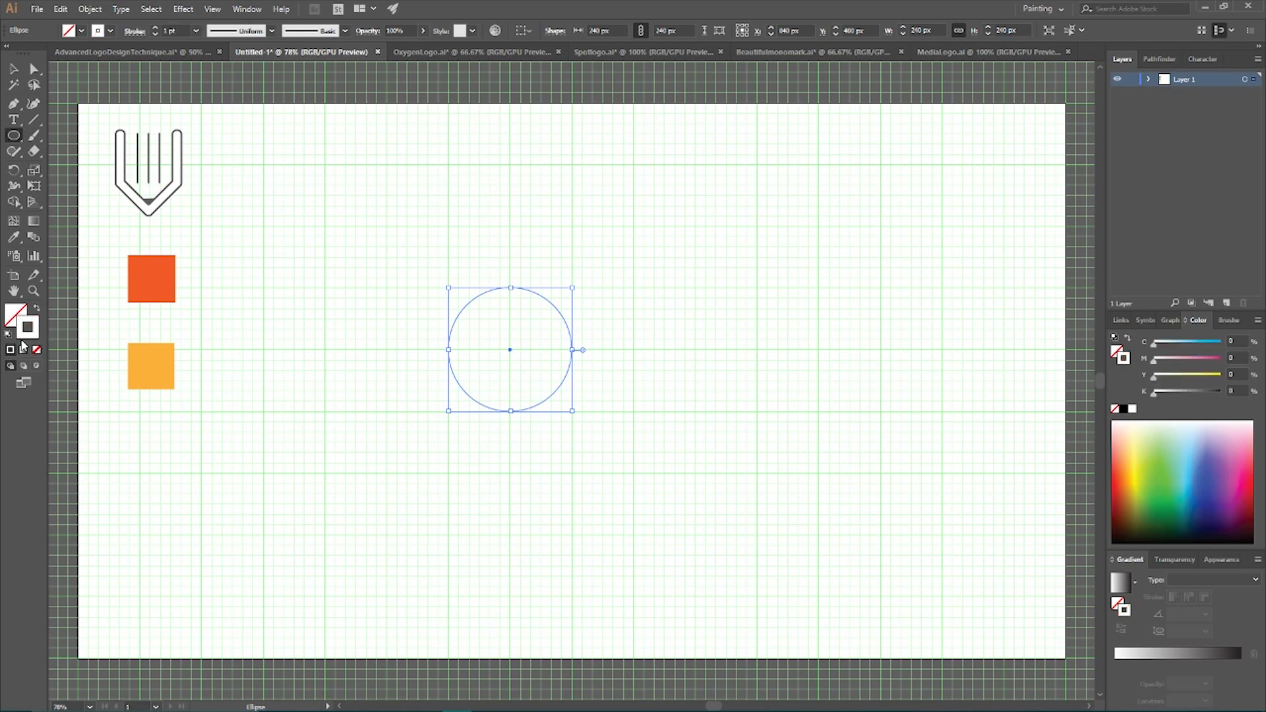
{"action": "double_click", "coordinate": [27, 327]}
{"action": "left_click_drag", "start_coordinate": [820, 286], "coordinate": [755, 337]}
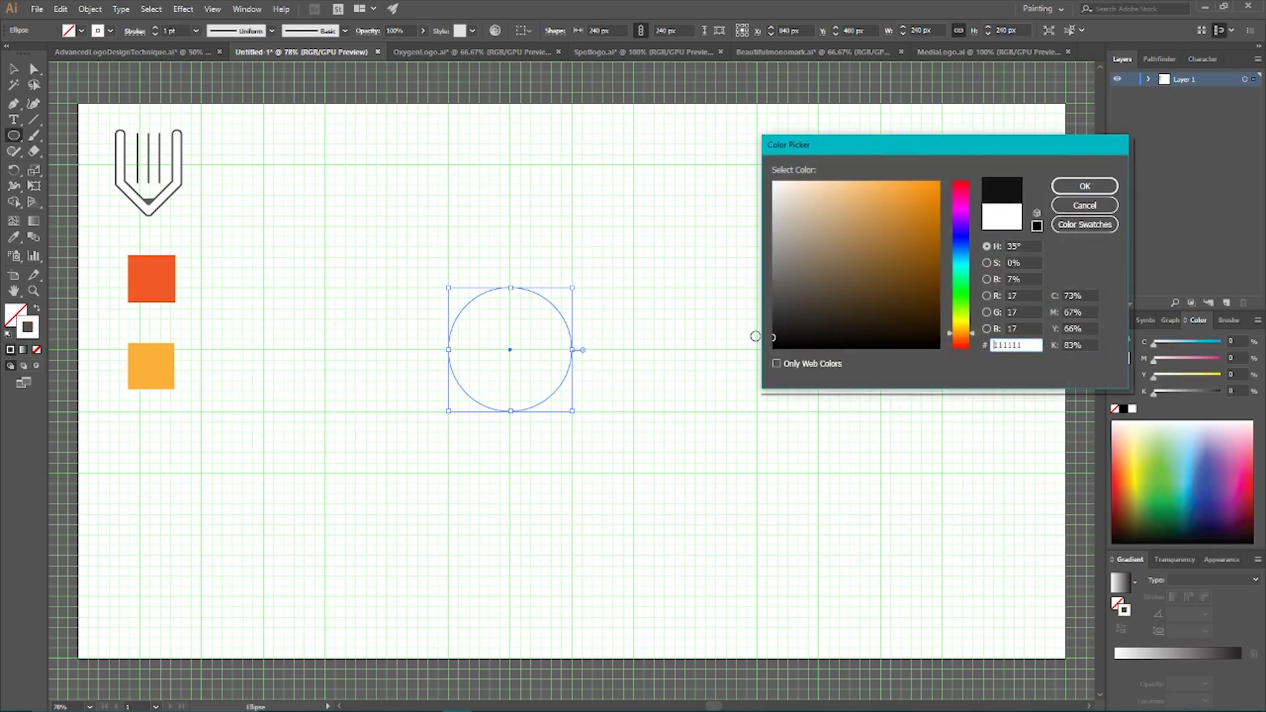
{"action": "left_click", "coordinate": [1081, 187]}
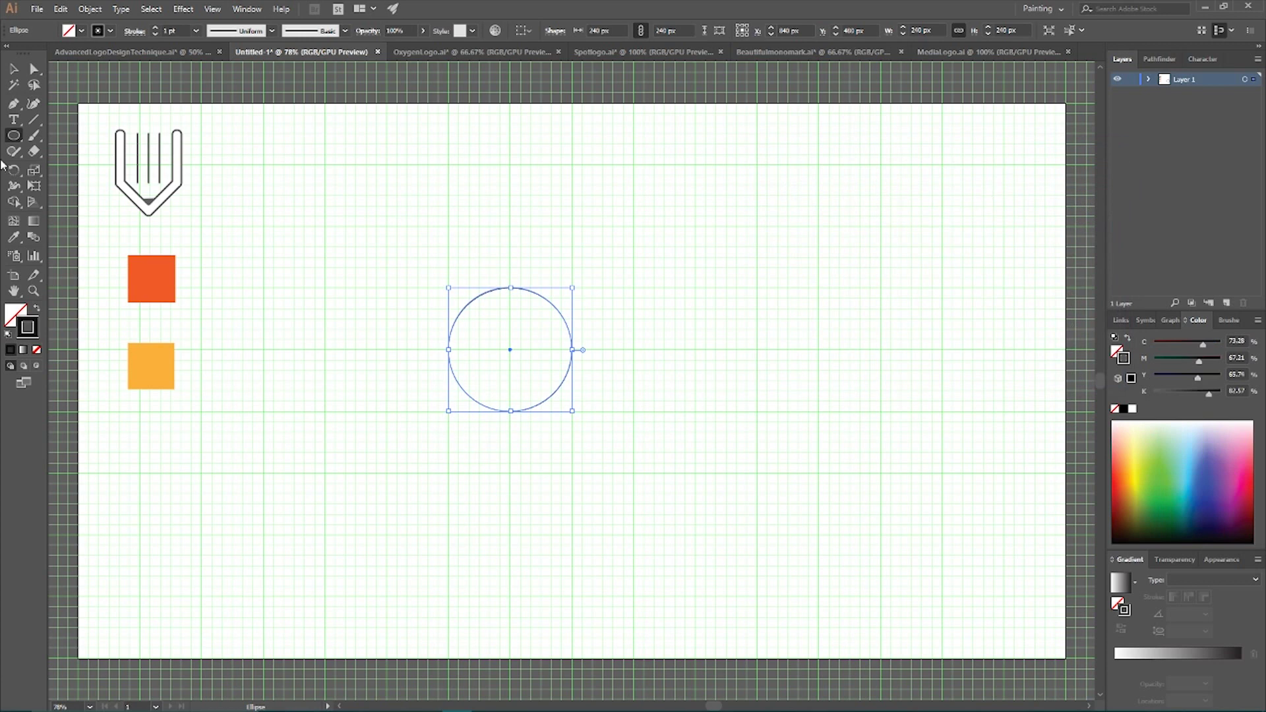
{"action": "left_click", "coordinate": [14, 68]}
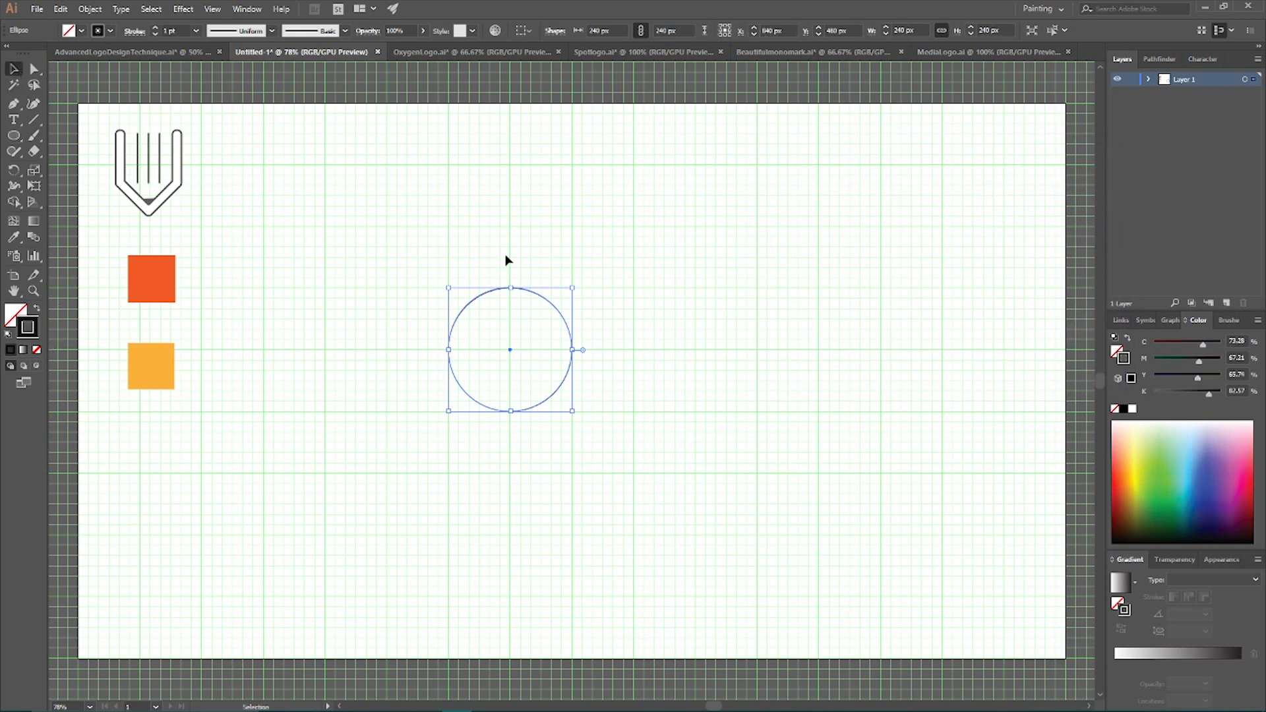
{"action": "left_click_drag", "start_coordinate": [380, 218], "coordinate": [673, 505]}
{"action": "left_click", "coordinate": [657, 378]}
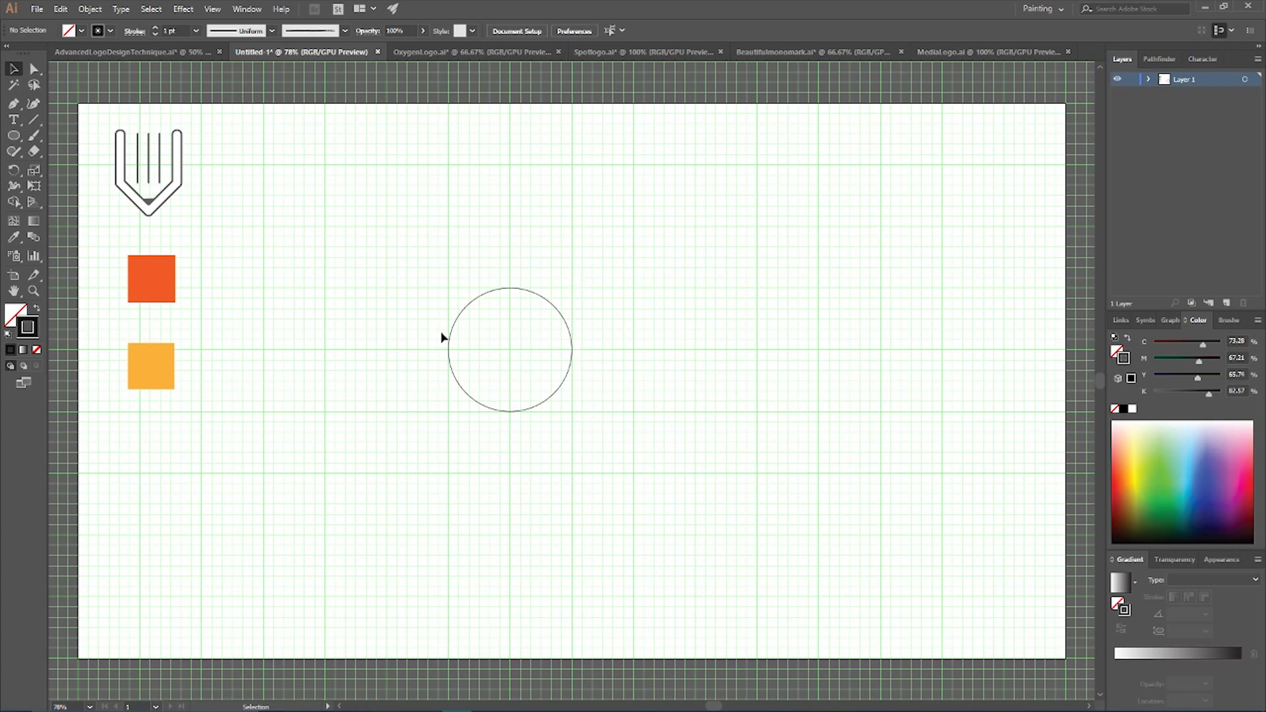
Duplicate the circle straight upward so the copy overlaps the original's upper half
{"action": "left_click", "coordinate": [507, 350]}
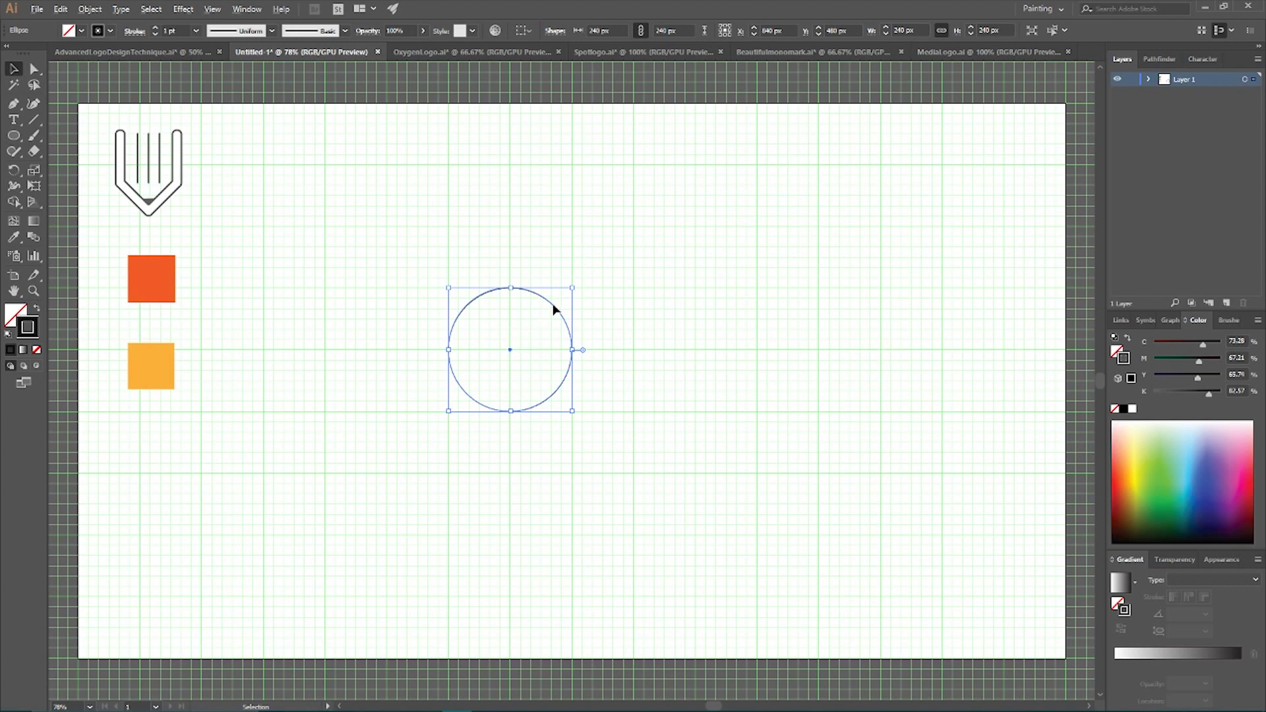
{"action": "left_click_drag", "start_coordinate": [554, 305], "coordinate": [553, 248]}
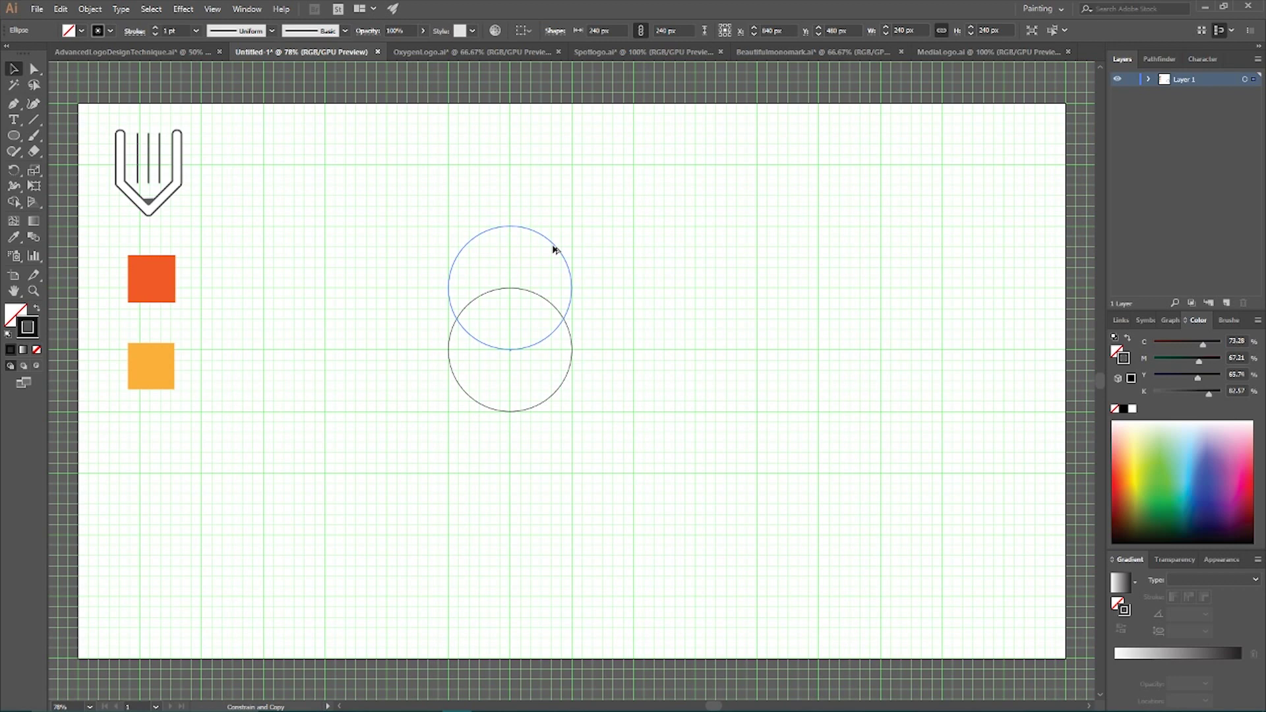
{"action": "left_click_drag", "start_coordinate": [554, 249], "coordinate": [554, 249]}
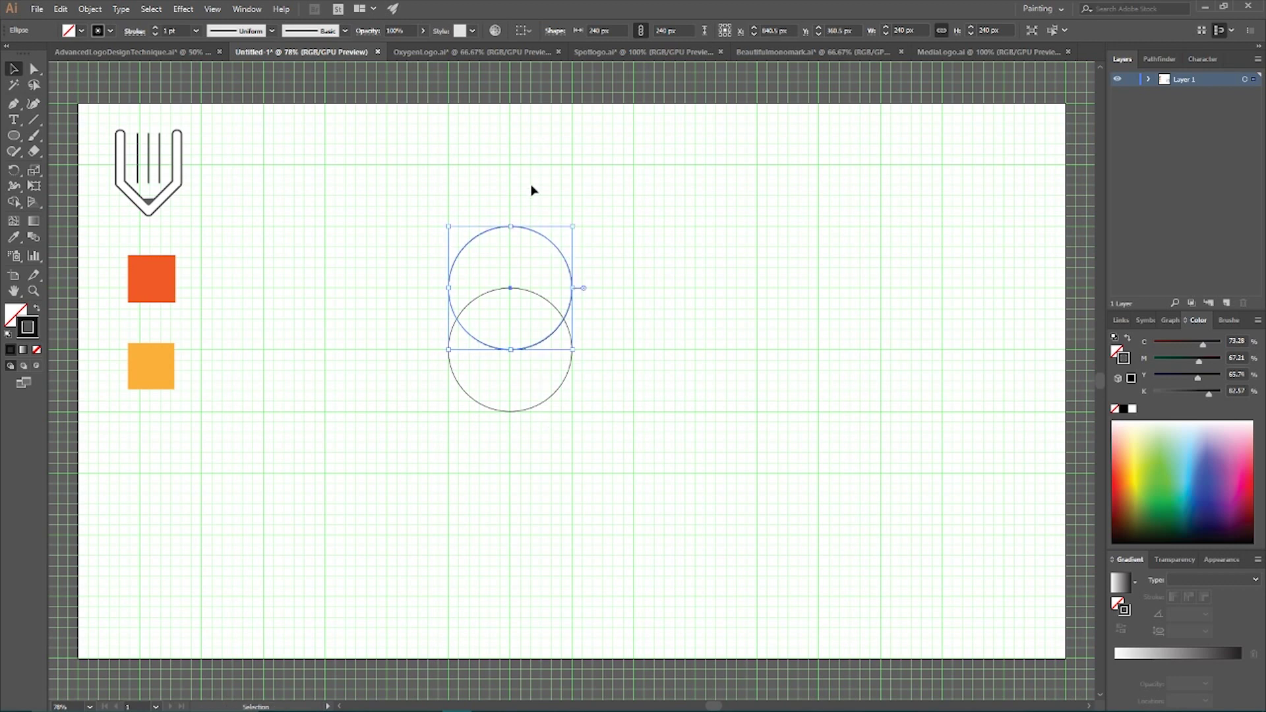
{"action": "left_click", "coordinate": [629, 296]}
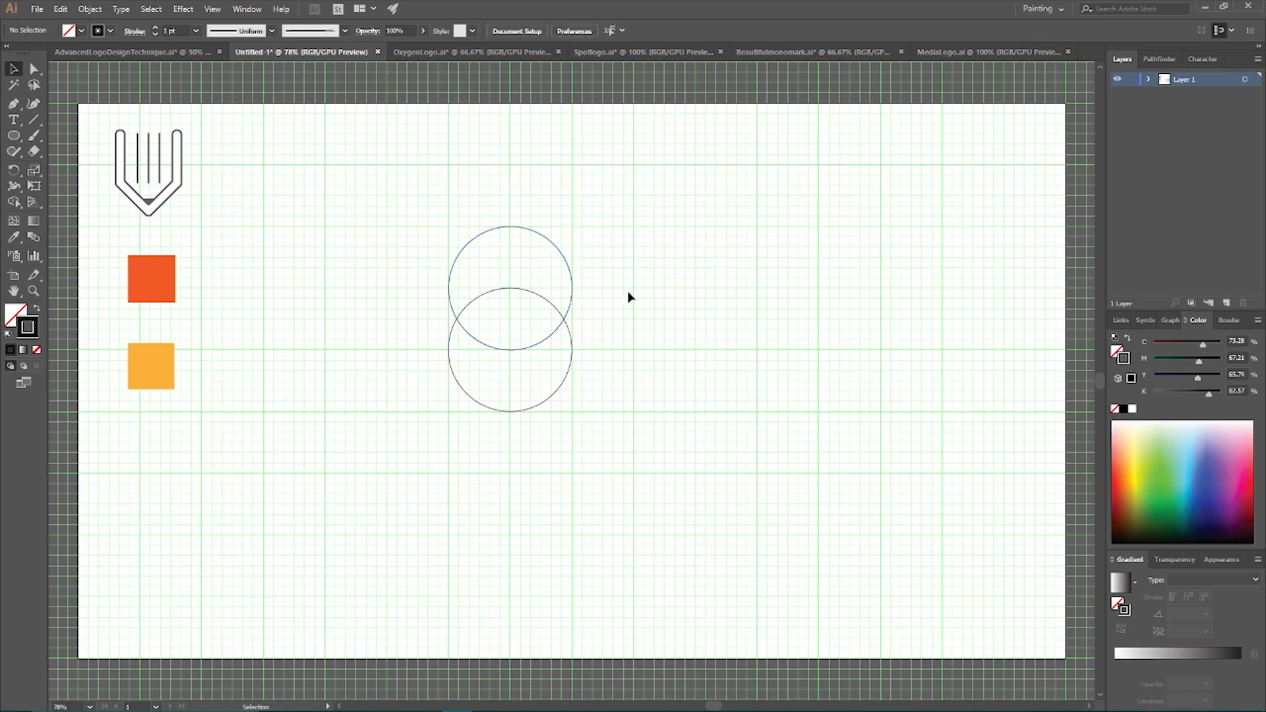
{"action": "left_click", "coordinate": [512, 350]}
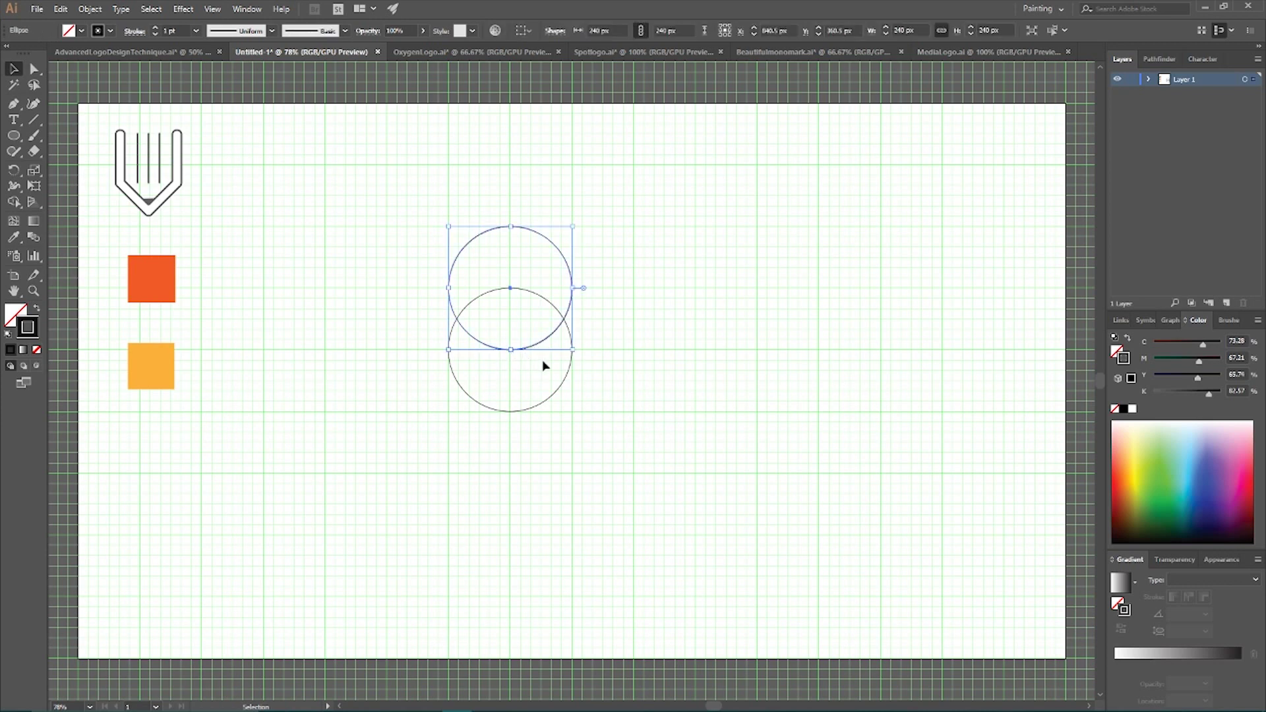
{"action": "left_click_drag", "start_coordinate": [446, 167], "coordinate": [373, 135]}
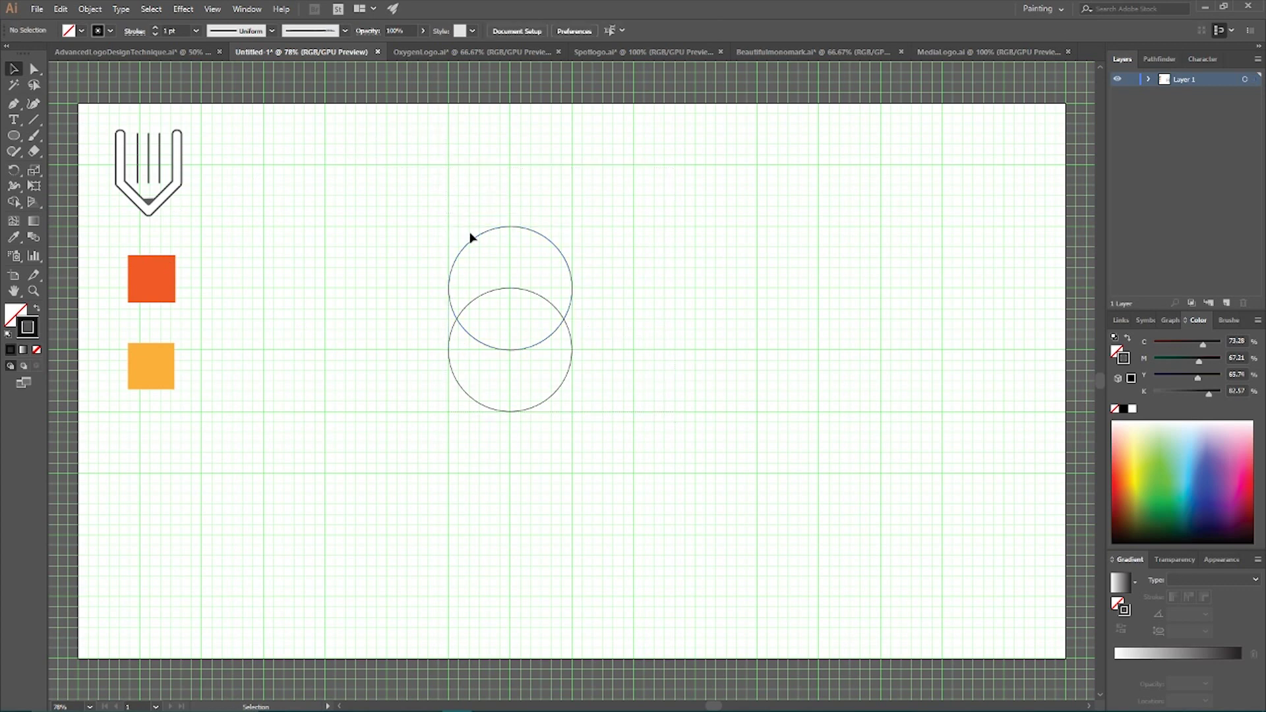
{"action": "left_click", "coordinate": [552, 247]}
{"action": "left_click_drag", "start_coordinate": [8, 170], "coordinate": [56, 170]}
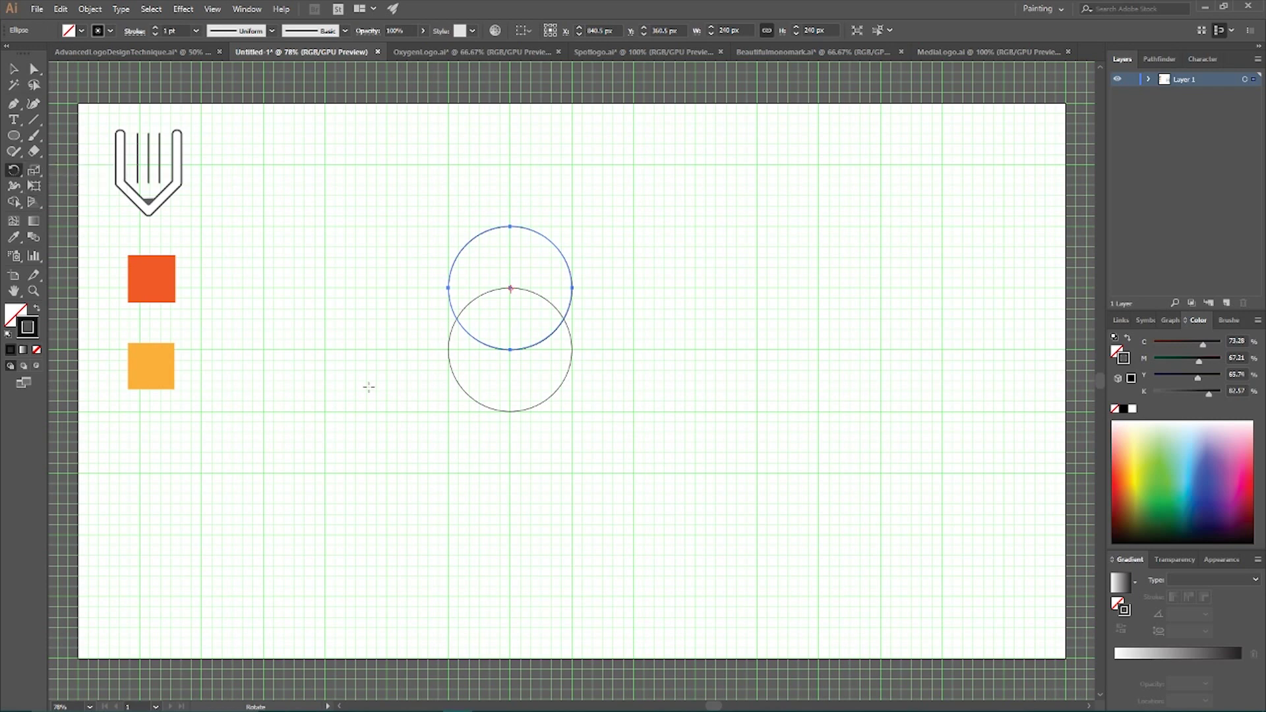
Make a 30° rotated copy of the upper circle, pivoting on its bottom point
{"action": "left_click", "coordinate": [510, 350], "text": "alt"}
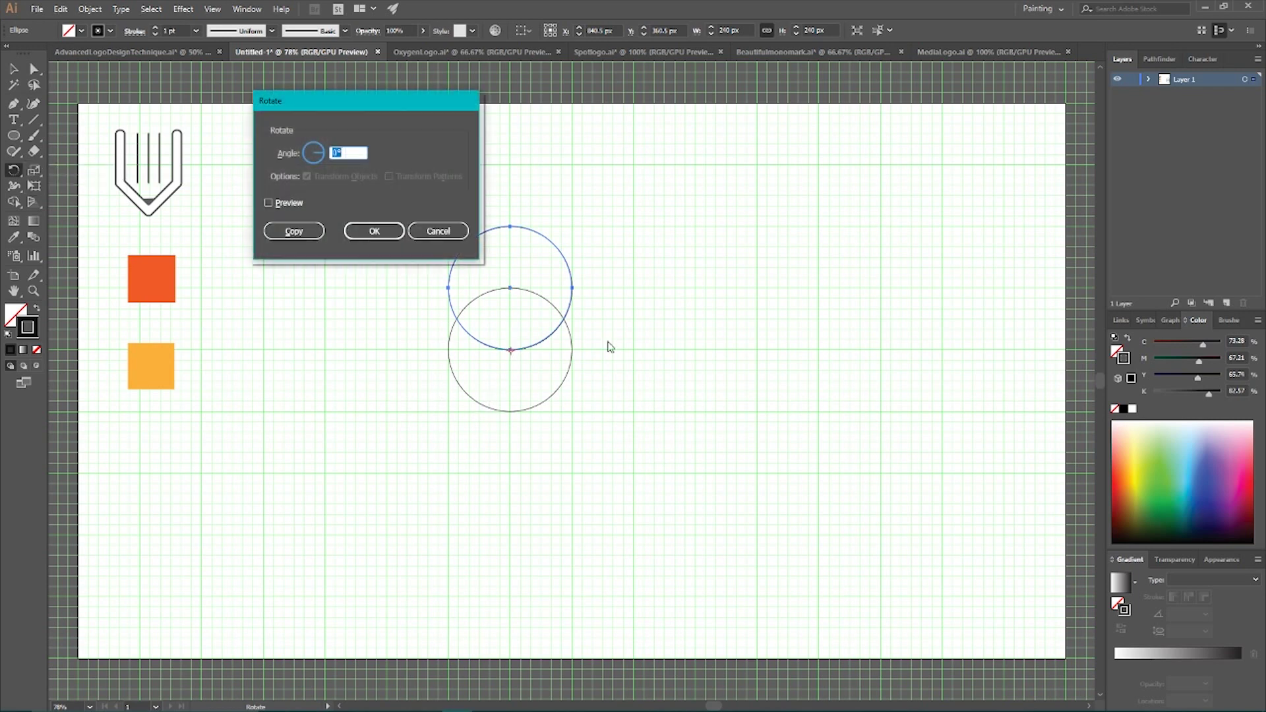
{"action": "left_click_drag", "start_coordinate": [295, 97], "coordinate": [579, 113]}
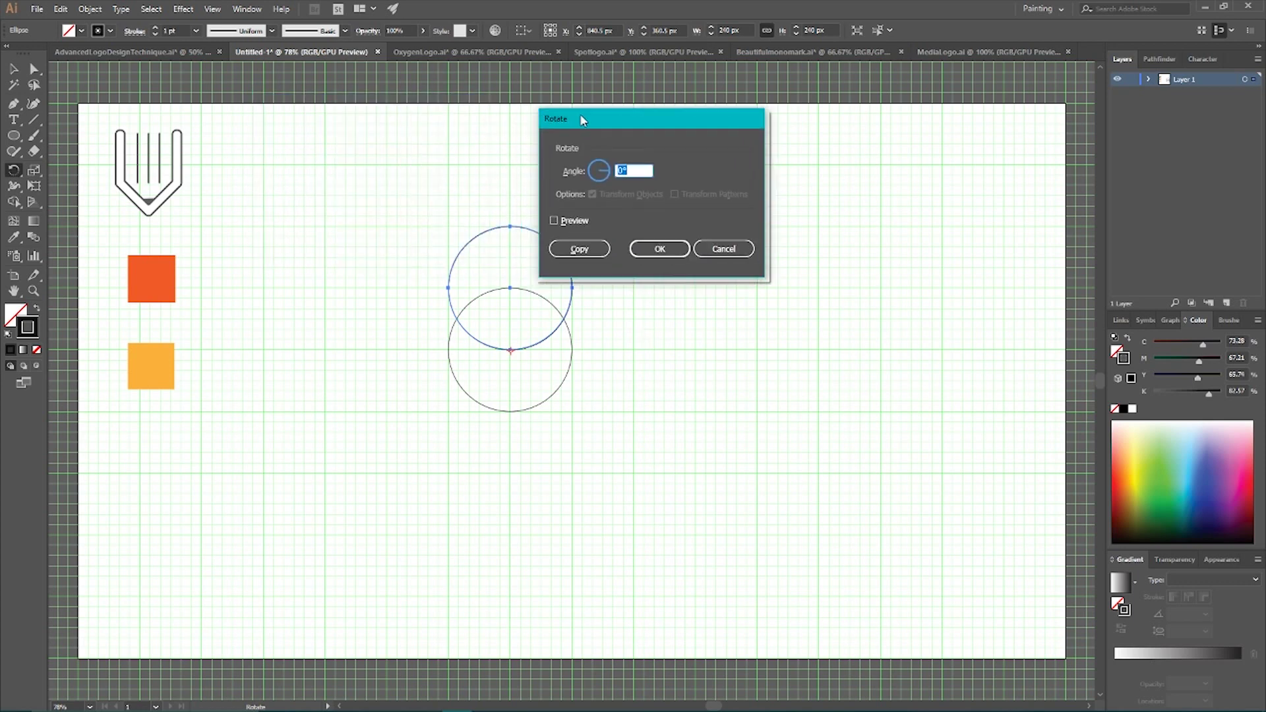
{"action": "left_click", "coordinate": [620, 170]}
{"action": "type", "text": "3"}
{"action": "left_click_drag", "start_coordinate": [626, 123], "coordinate": [739, 122]}
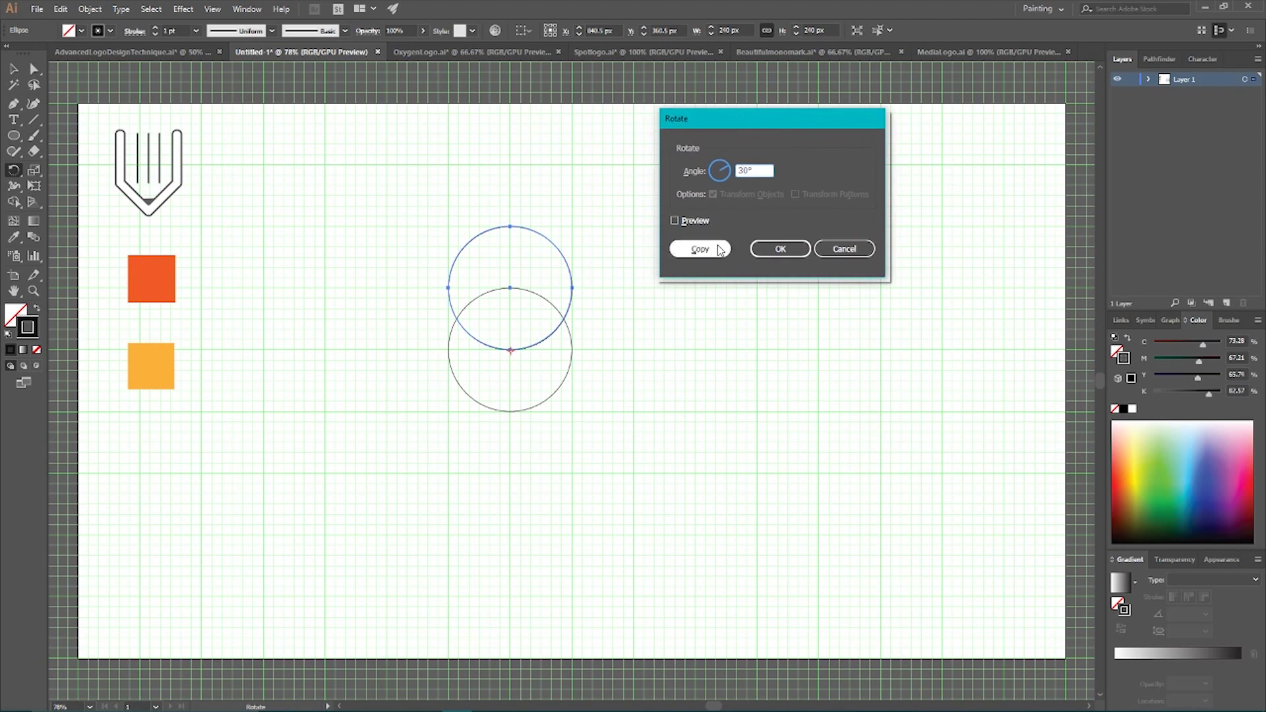
{"action": "left_click", "coordinate": [695, 251]}
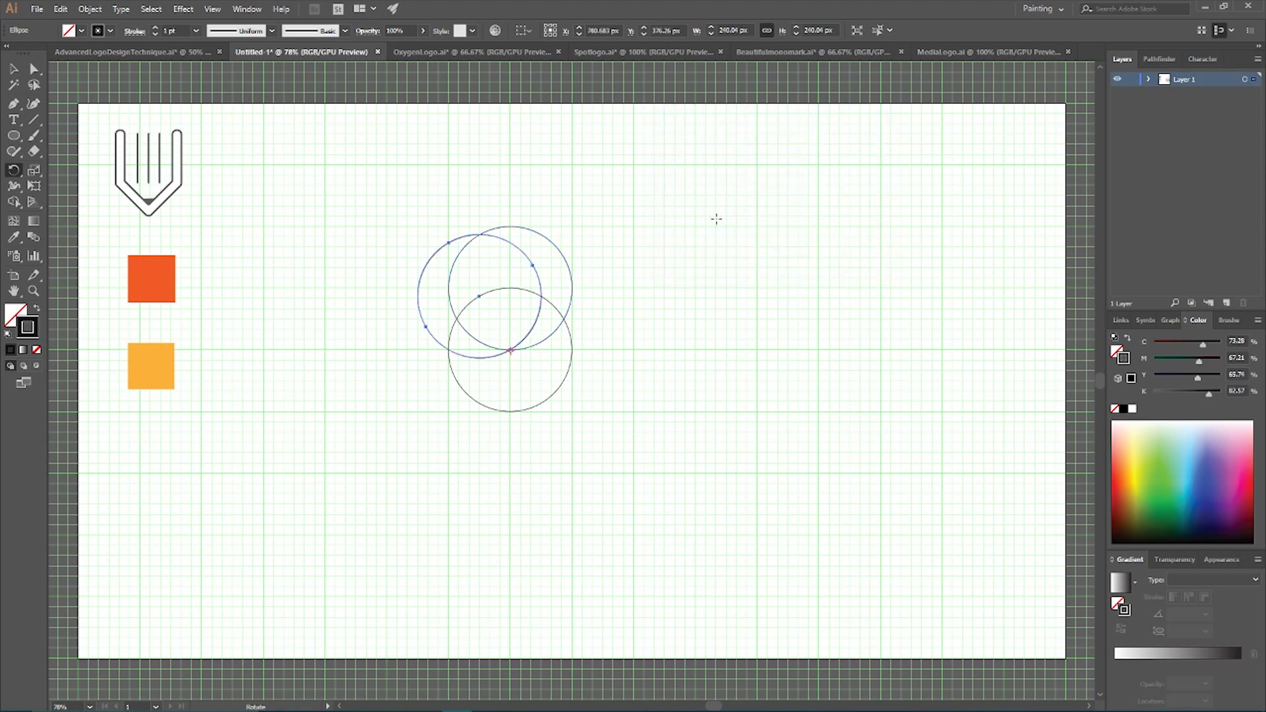
Repeat the rotated copy with Ctrl+D and select three of the overlapping circles
{"action": "key", "text": "v"}
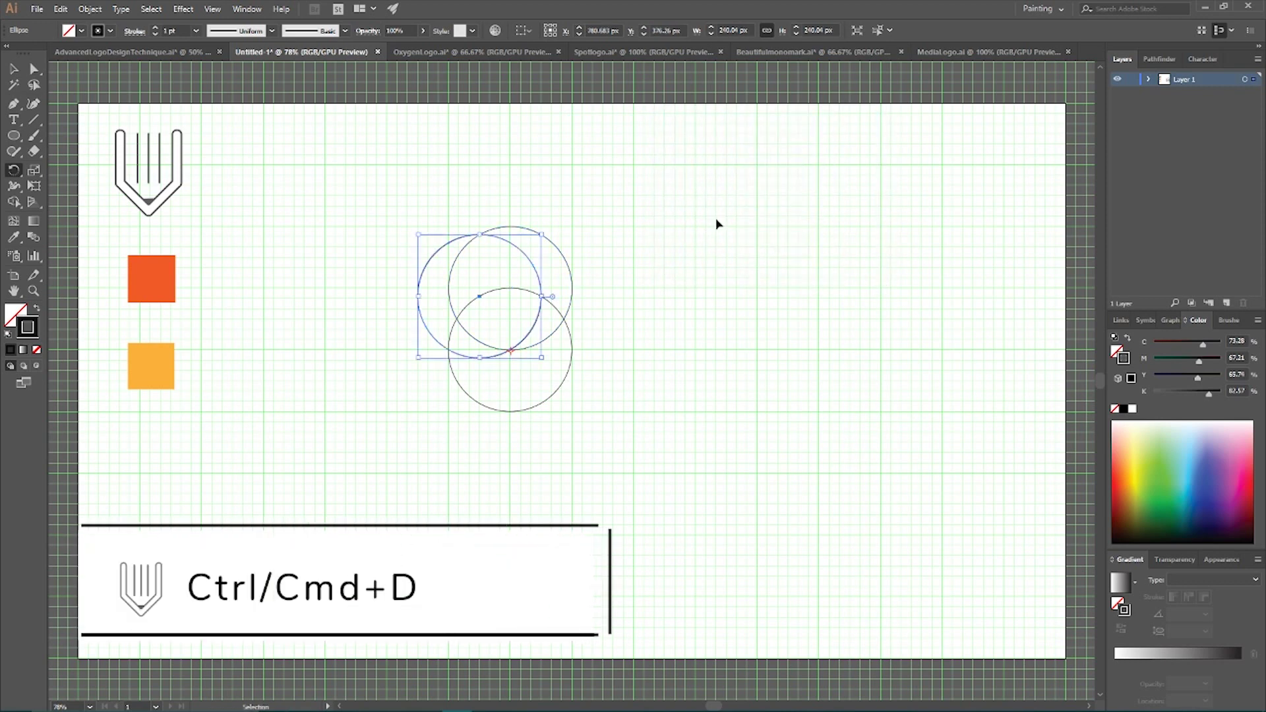
{"action": "key", "text": "ctrl+d"}
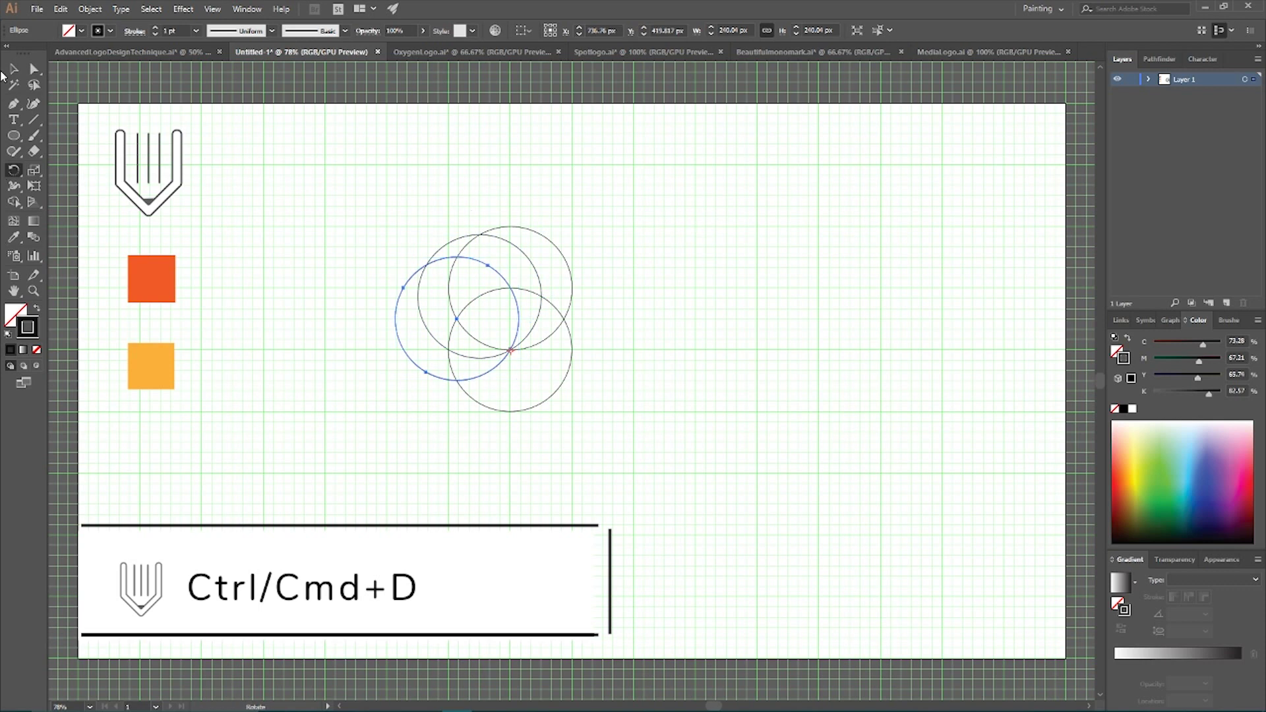
{"action": "left_click_drag", "start_coordinate": [357, 181], "coordinate": [604, 274]}
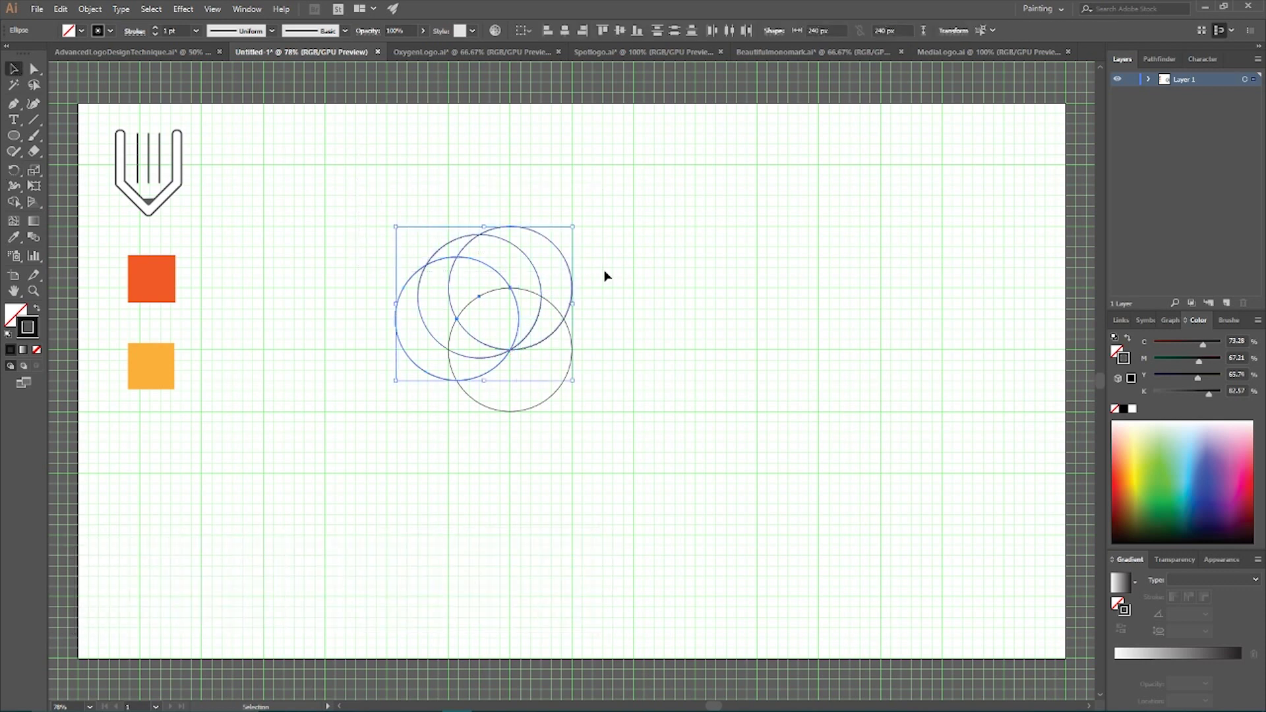
{"action": "left_click", "coordinate": [14, 204]}
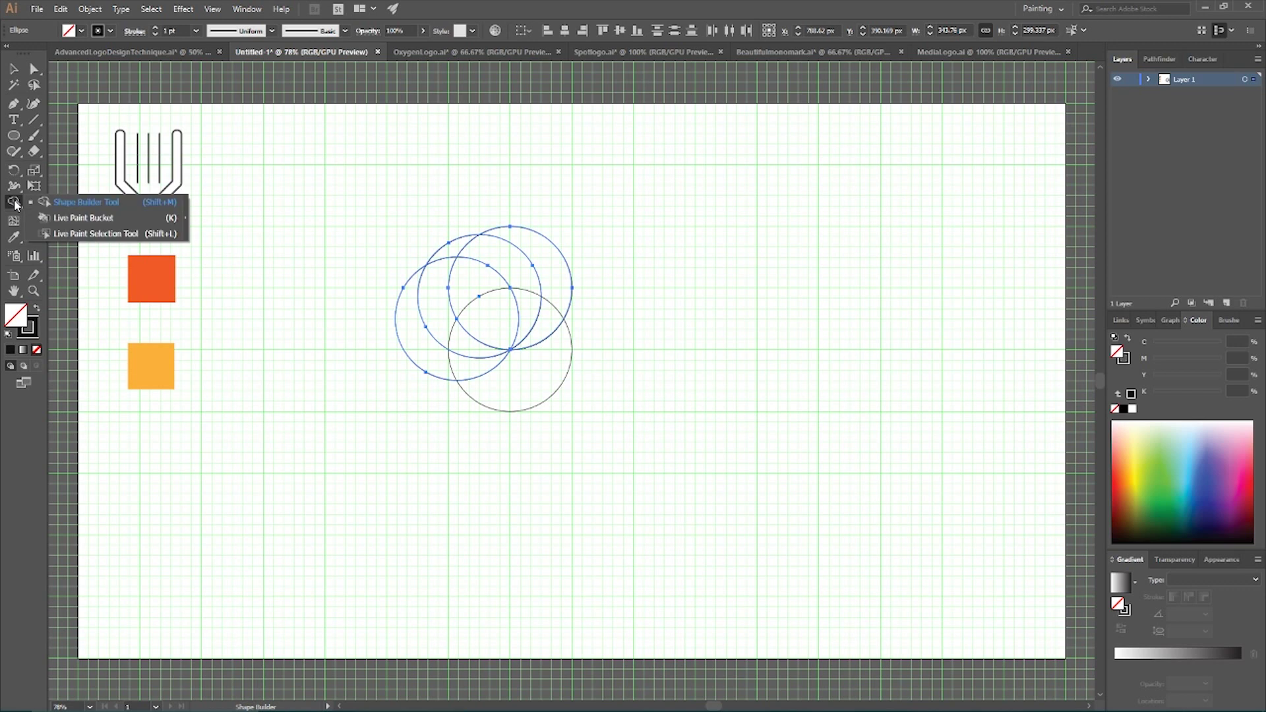
Make the overlap a crescent with the Shape Builder Tool and delete the leftover circles
{"action": "left_click", "coordinate": [85, 206]}
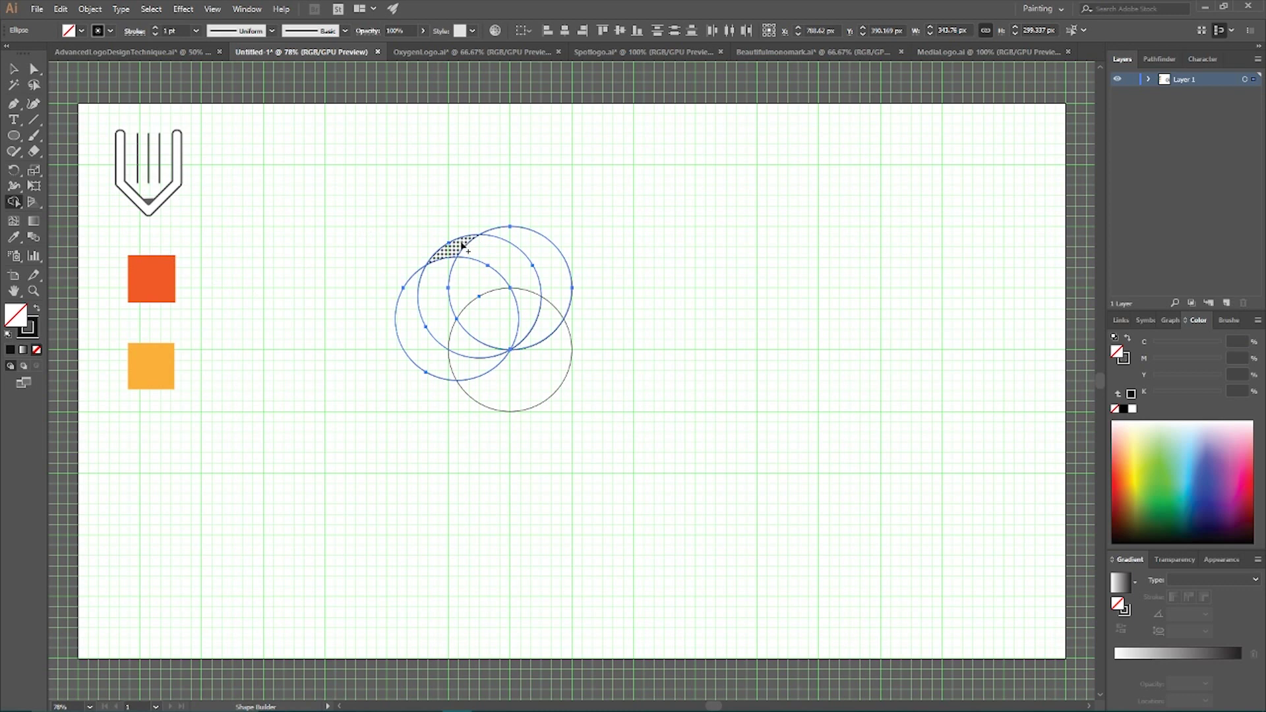
{"action": "left_click", "coordinate": [437, 285]}
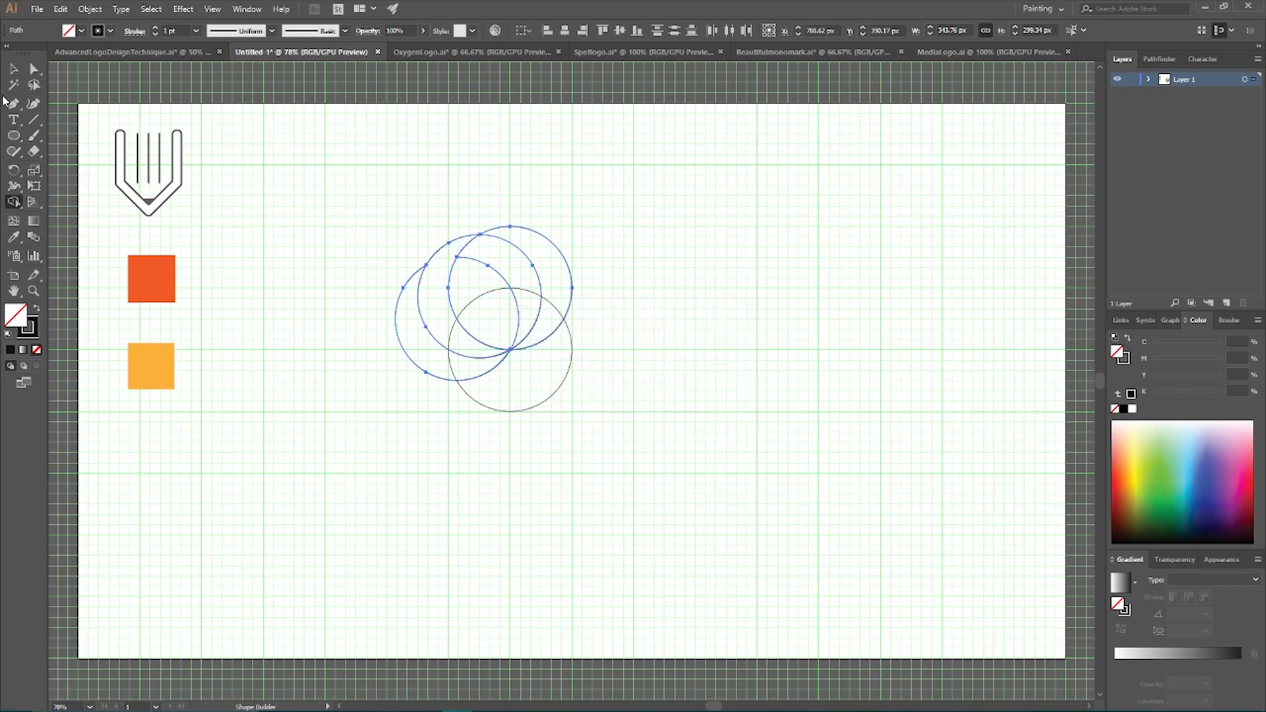
{"action": "left_click", "coordinate": [11, 72]}
{"action": "left_click", "coordinate": [587, 214]}
{"action": "left_click_drag", "start_coordinate": [620, 197], "coordinate": [499, 281]}
{"action": "key", "text": "Delete"}
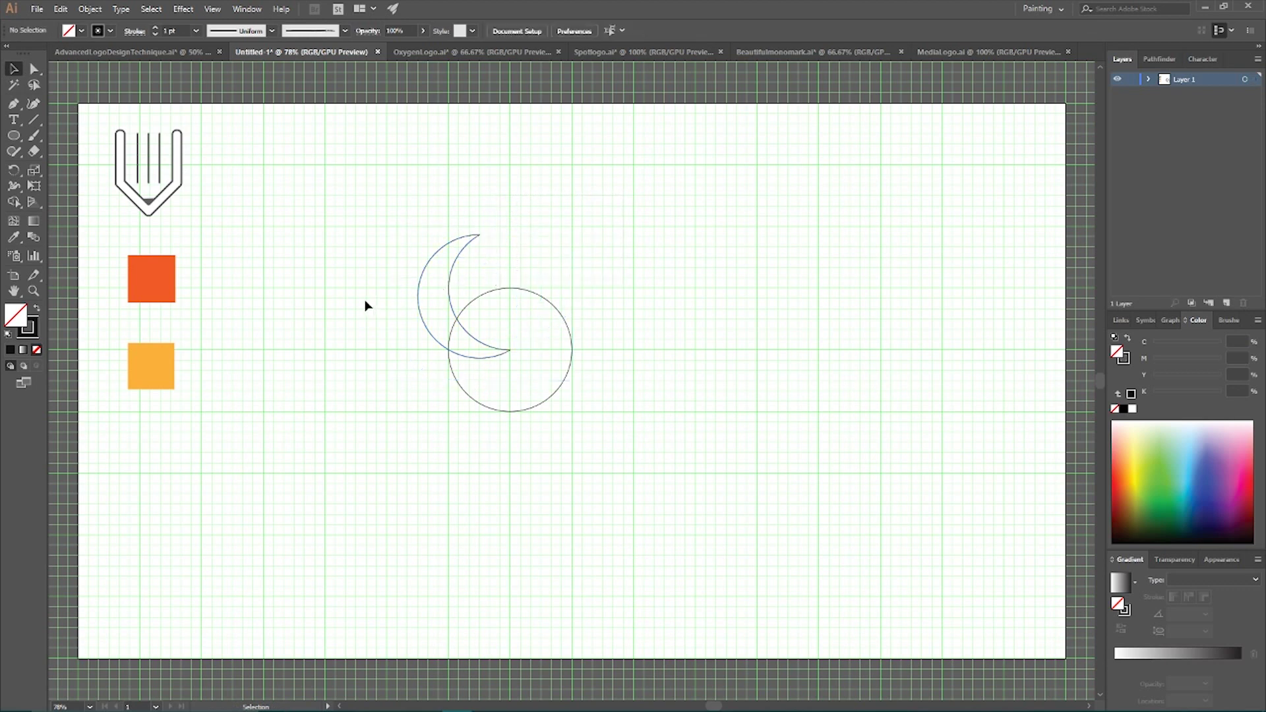
Apply a Transform effect to the crescent with 30° rotation and 11 copies
{"action": "left_click", "coordinate": [419, 296]}
{"action": "left_click", "coordinate": [183, 9]}
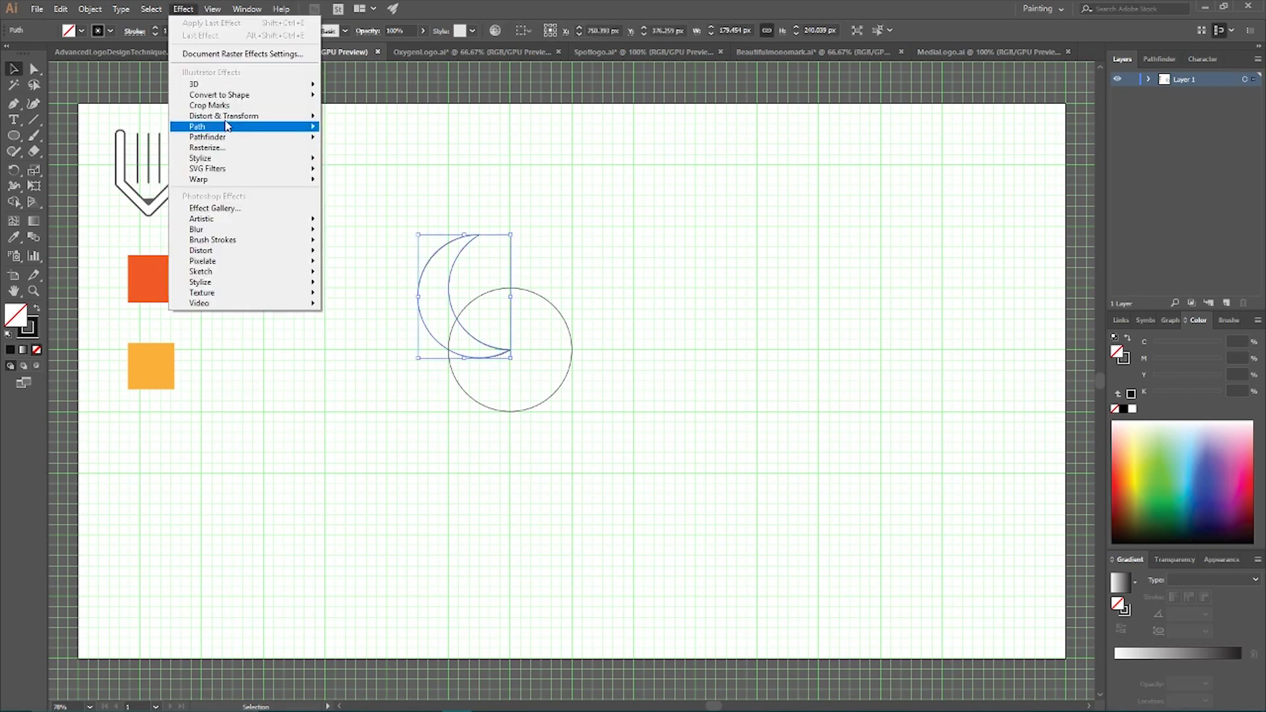
{"action": "mouse_move", "coordinate": [224, 119]}
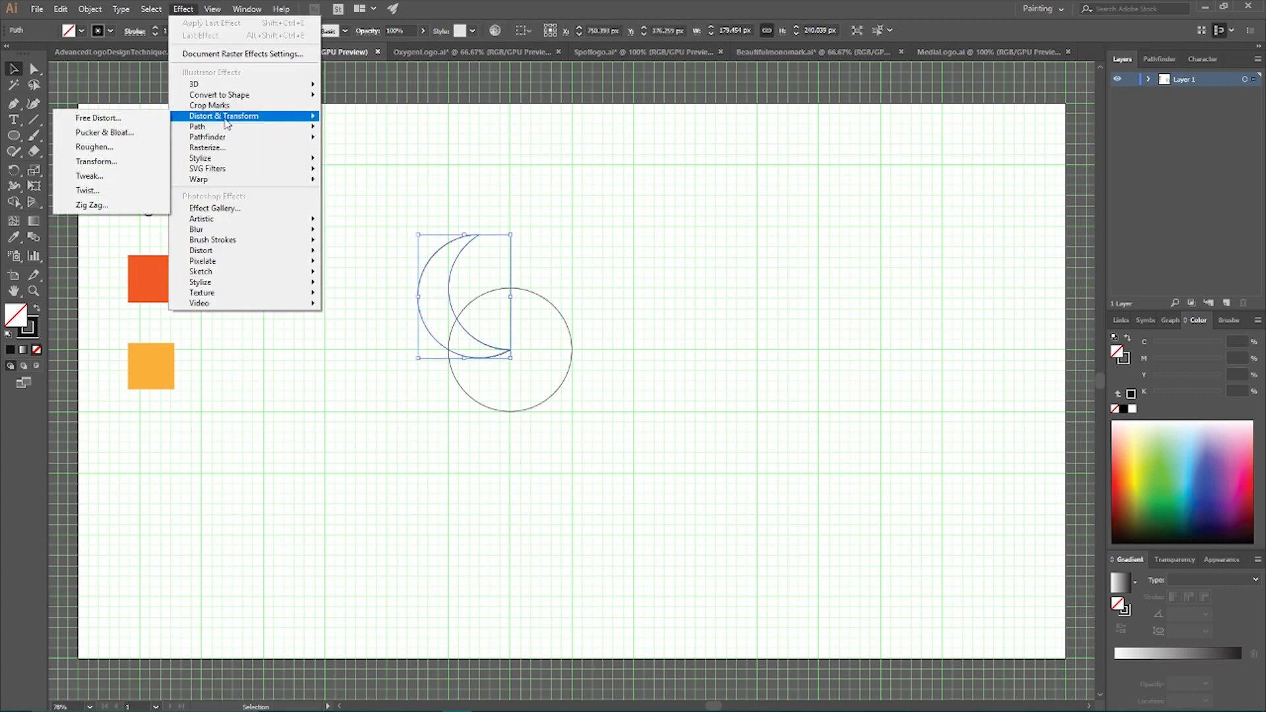
{"action": "left_click", "coordinate": [142, 164]}
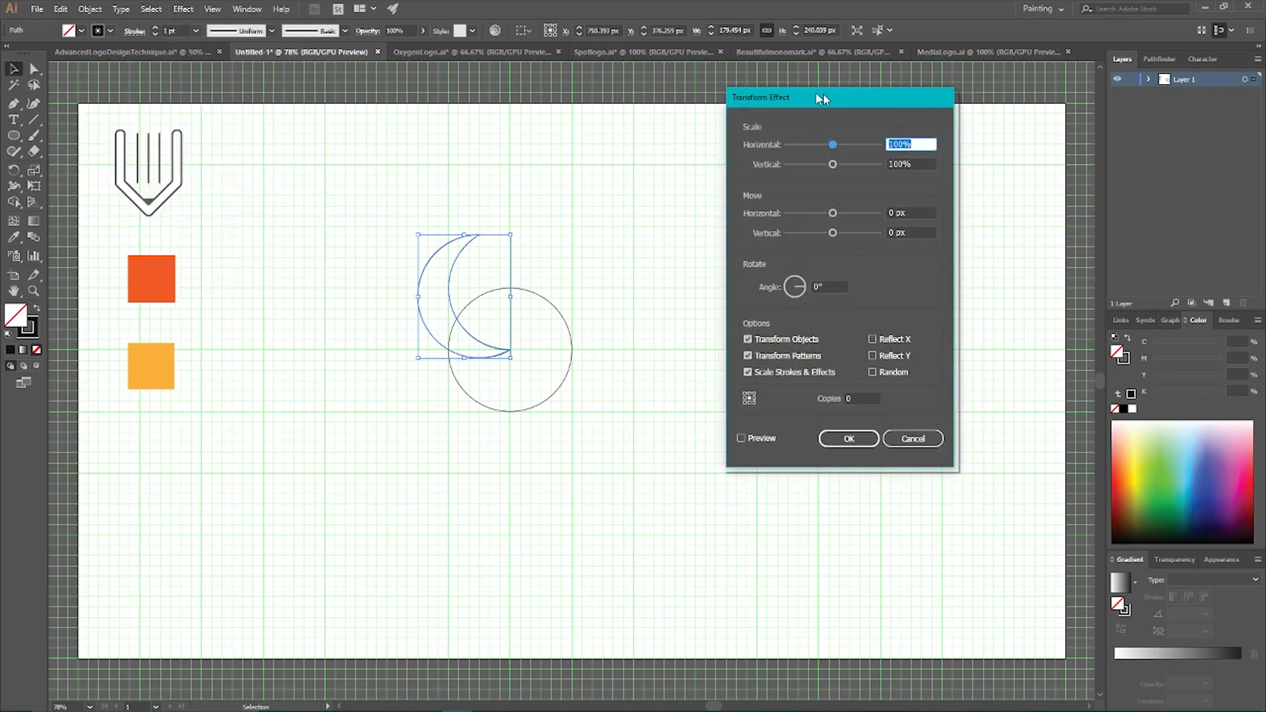
{"action": "left_click_drag", "start_coordinate": [822, 99], "coordinate": [760, 78]}
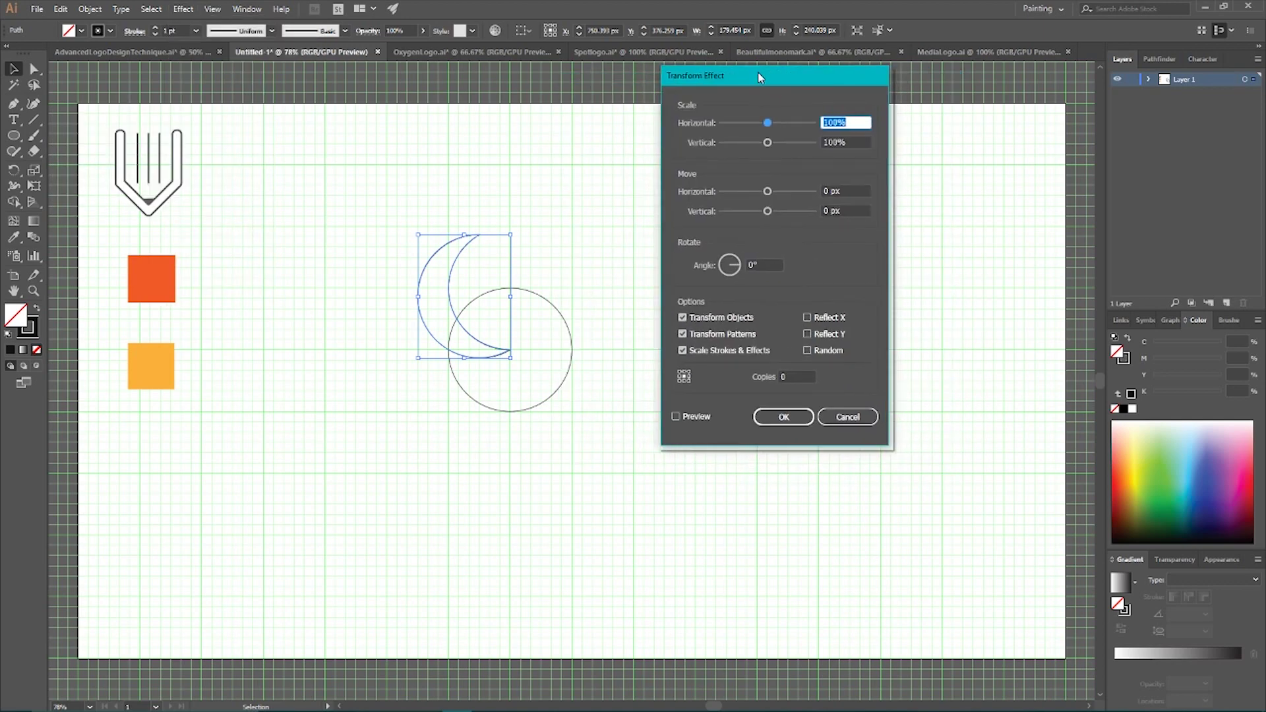
{"action": "left_click", "coordinate": [752, 265]}
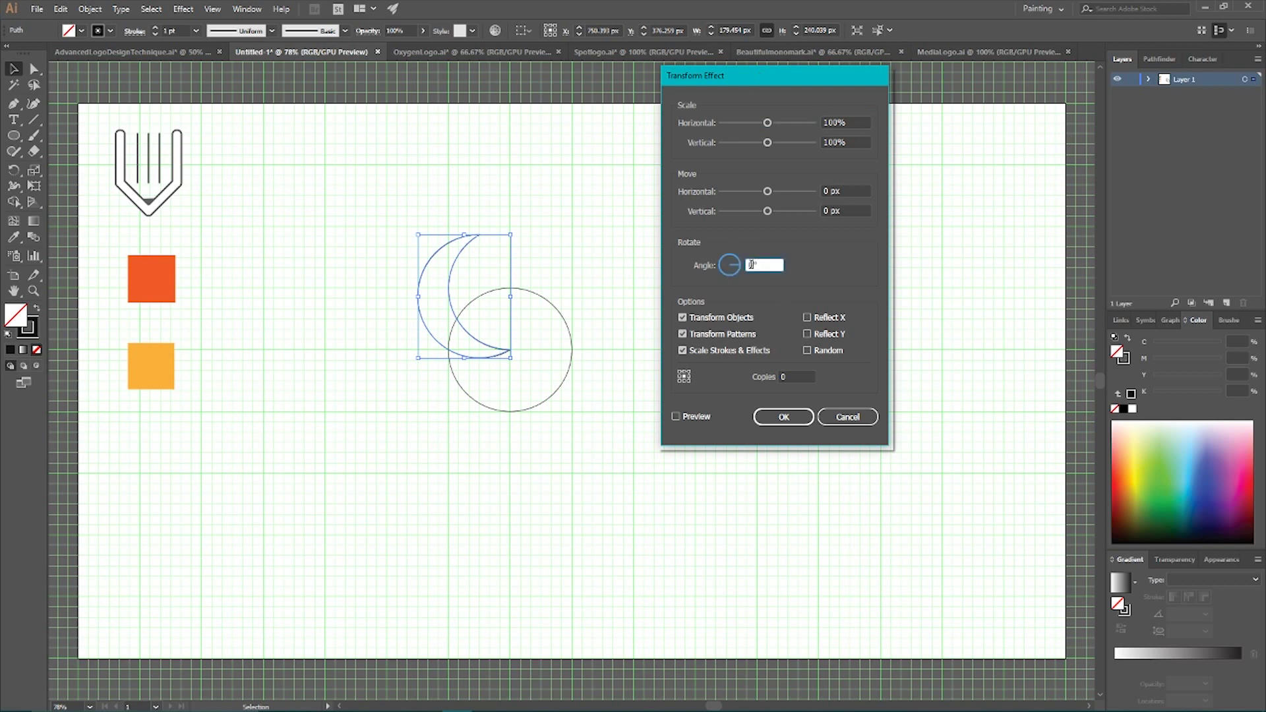
{"action": "type", "text": "30"}
{"action": "left_click", "coordinate": [793, 374]}
{"action": "key", "text": "Up"}
{"action": "key", "text": "Up"}
{"action": "key", "text": "Up"}
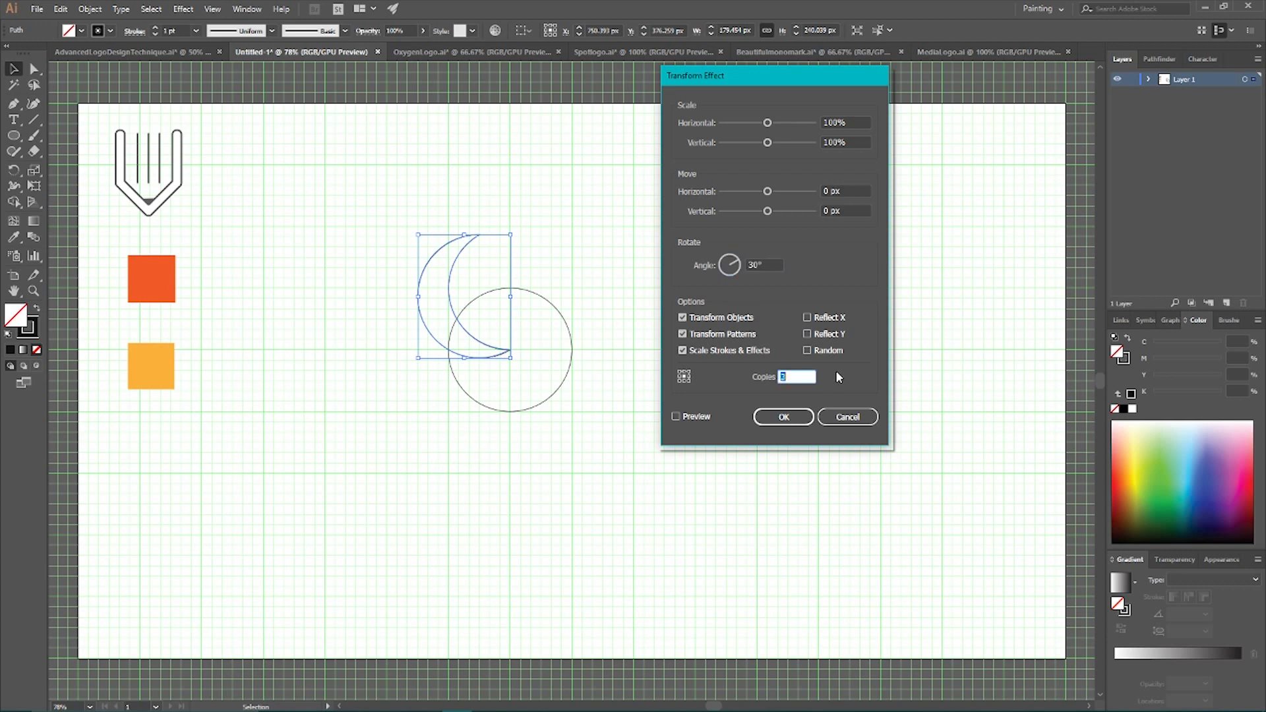
{"action": "key", "text": "Up"}
{"action": "key", "text": "Up"}
{"action": "key", "text": "Up"}
{"action": "key", "text": "Up"}
{"action": "key", "text": "super+plus"}
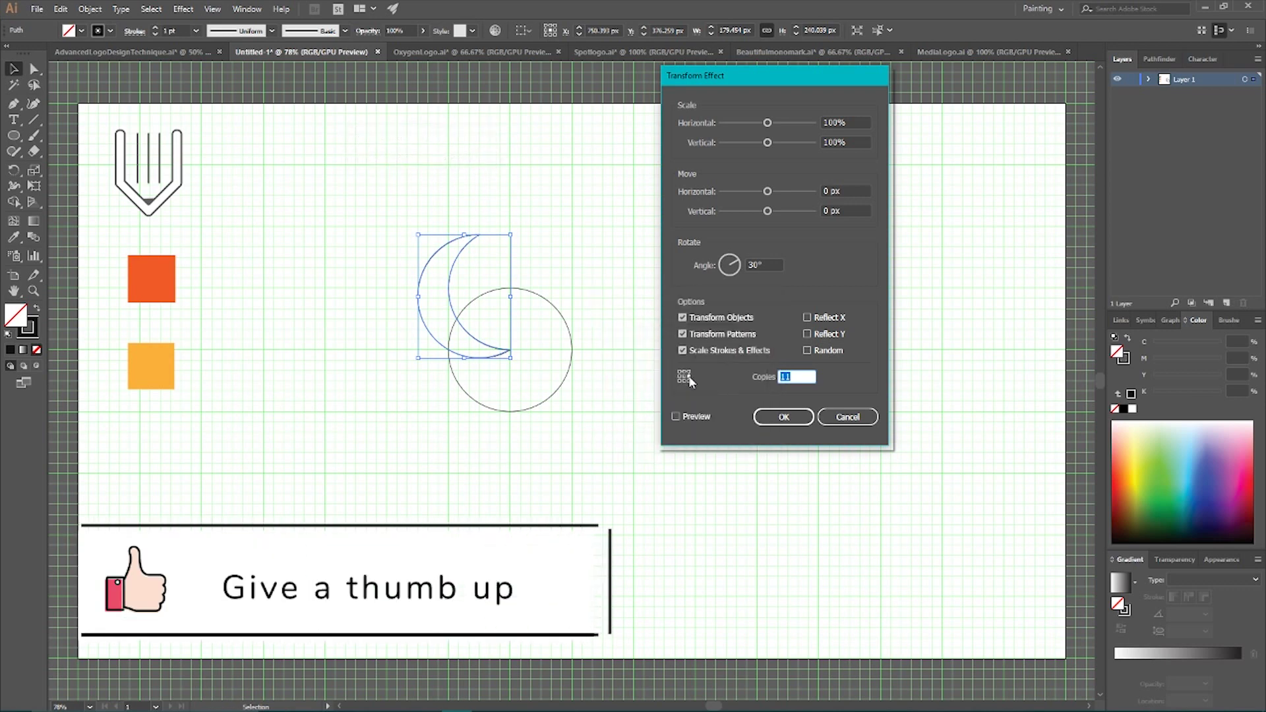
{"action": "left_click", "coordinate": [677, 417]}
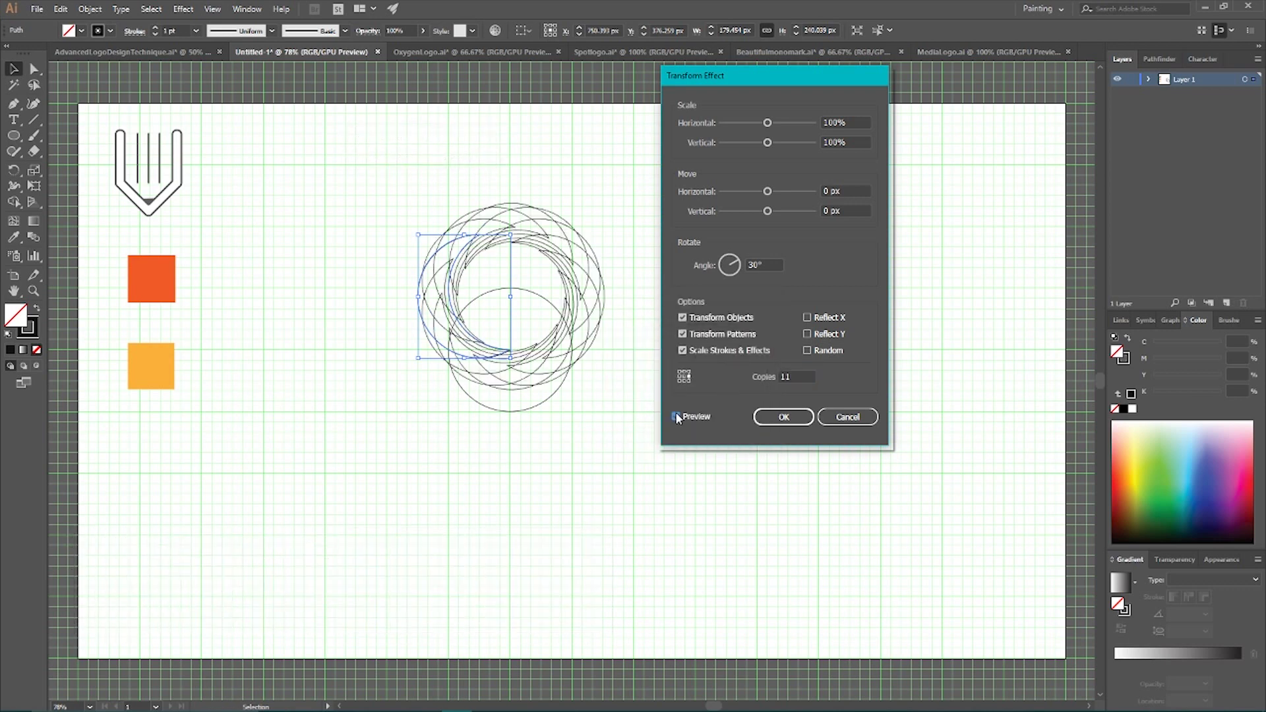
{"action": "left_click", "coordinate": [783, 417]}
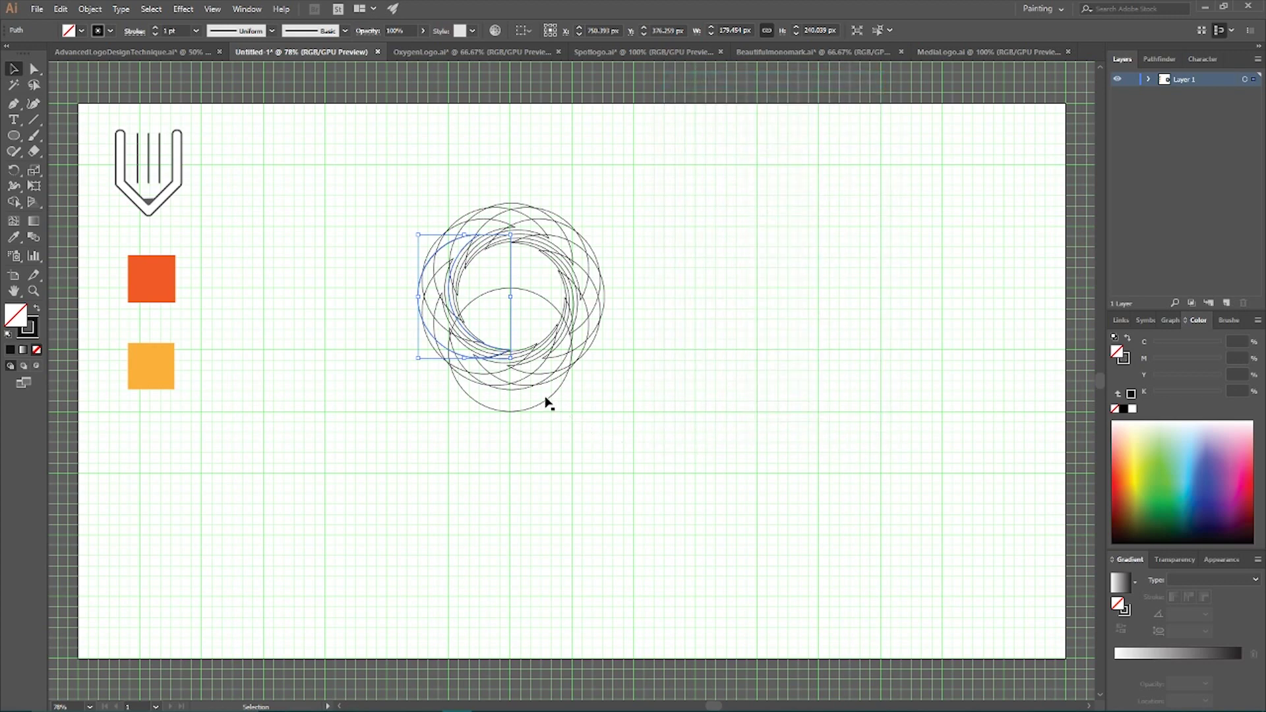
Remove the leftover lower circle and zoom in on the crescent ring
{"action": "left_click_drag", "start_coordinate": [546, 398], "coordinate": [640, 437]}
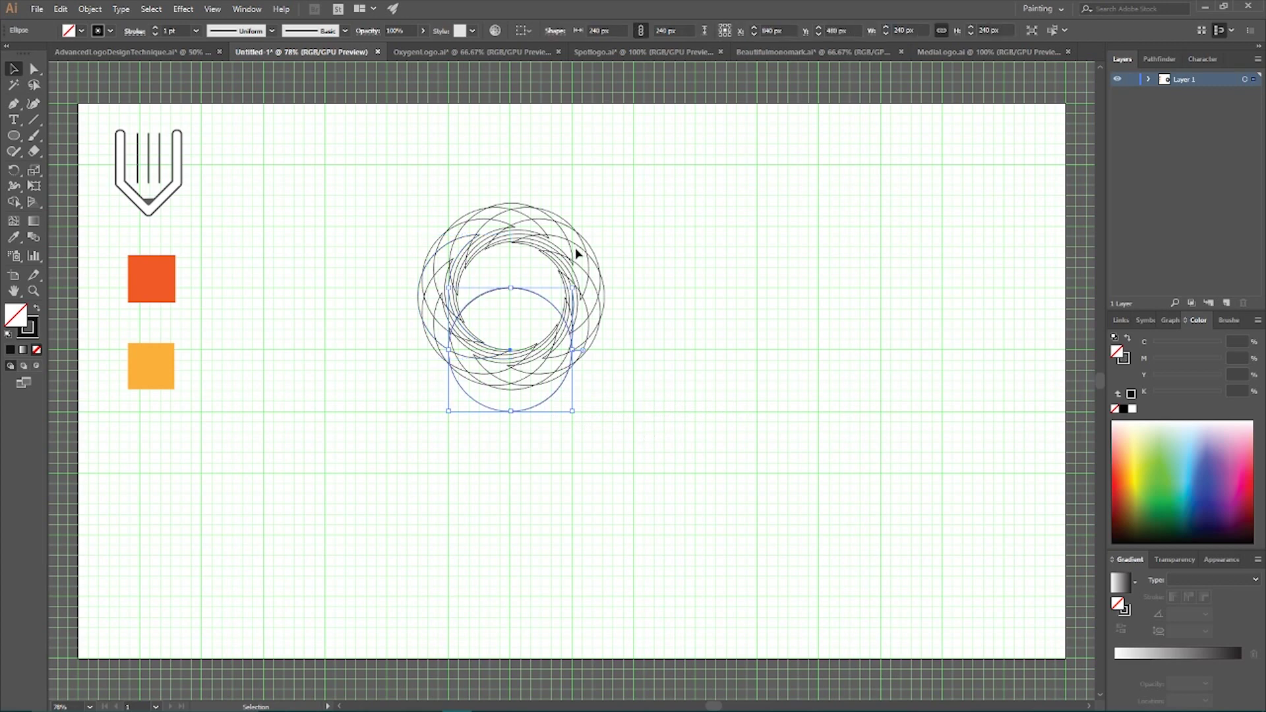
{"action": "key", "text": "ctrl+shift+a"}
{"action": "key", "text": "a"}
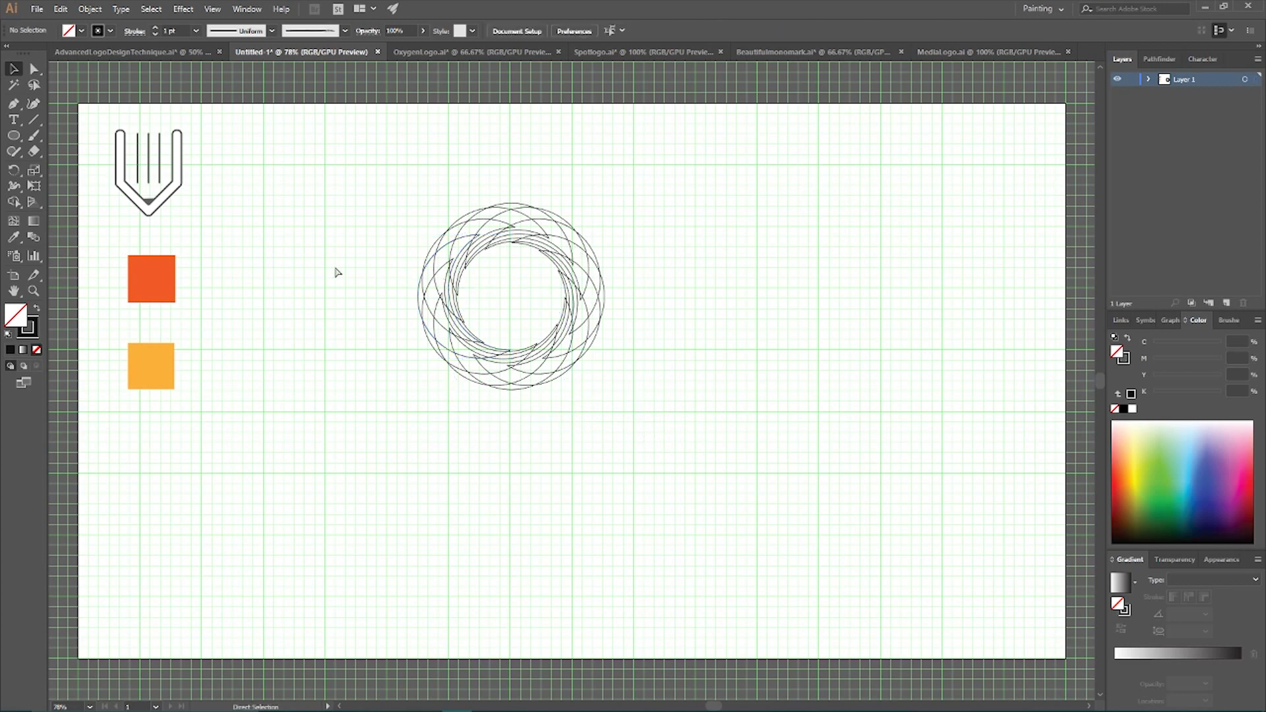
{"action": "key", "text": "ctrl+plus"}
{"action": "key", "text": "ctrl+plus"}
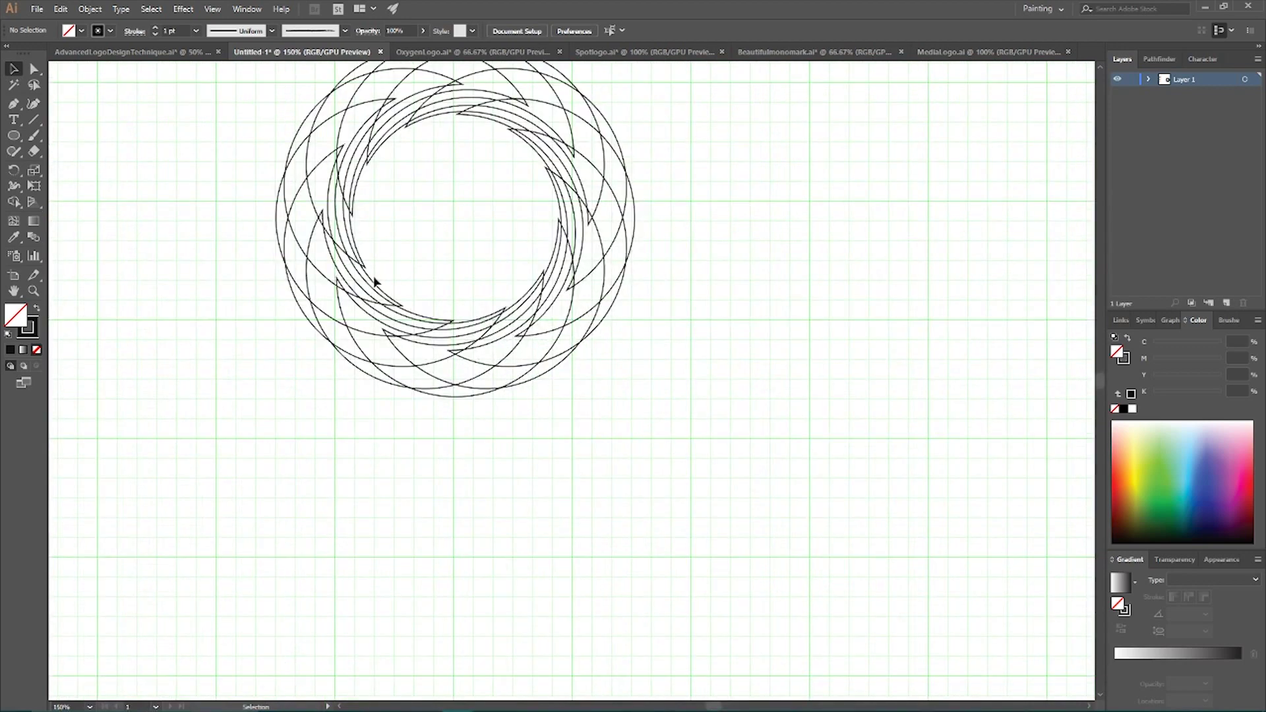
{"action": "scroll", "coordinate": [378, 287], "scroll_direction": "up", "scroll_amount": 2}
{"action": "scroll", "coordinate": [377, 287], "scroll_direction": "up", "scroll_amount": 2}
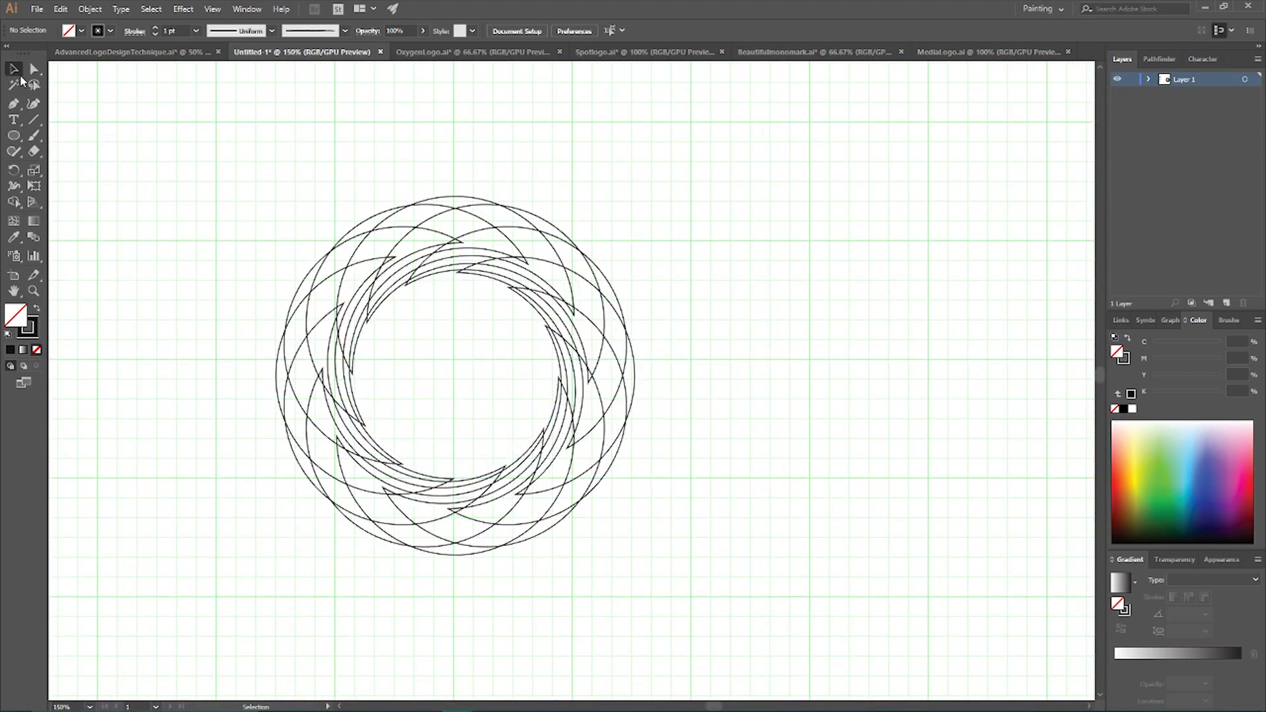
Select the anchor at the lower tip of the left crescent with Direct Selection
{"action": "left_click", "coordinate": [13, 70]}
{"action": "left_click", "coordinate": [34, 68]}
{"action": "left_click", "coordinate": [323, 470]}
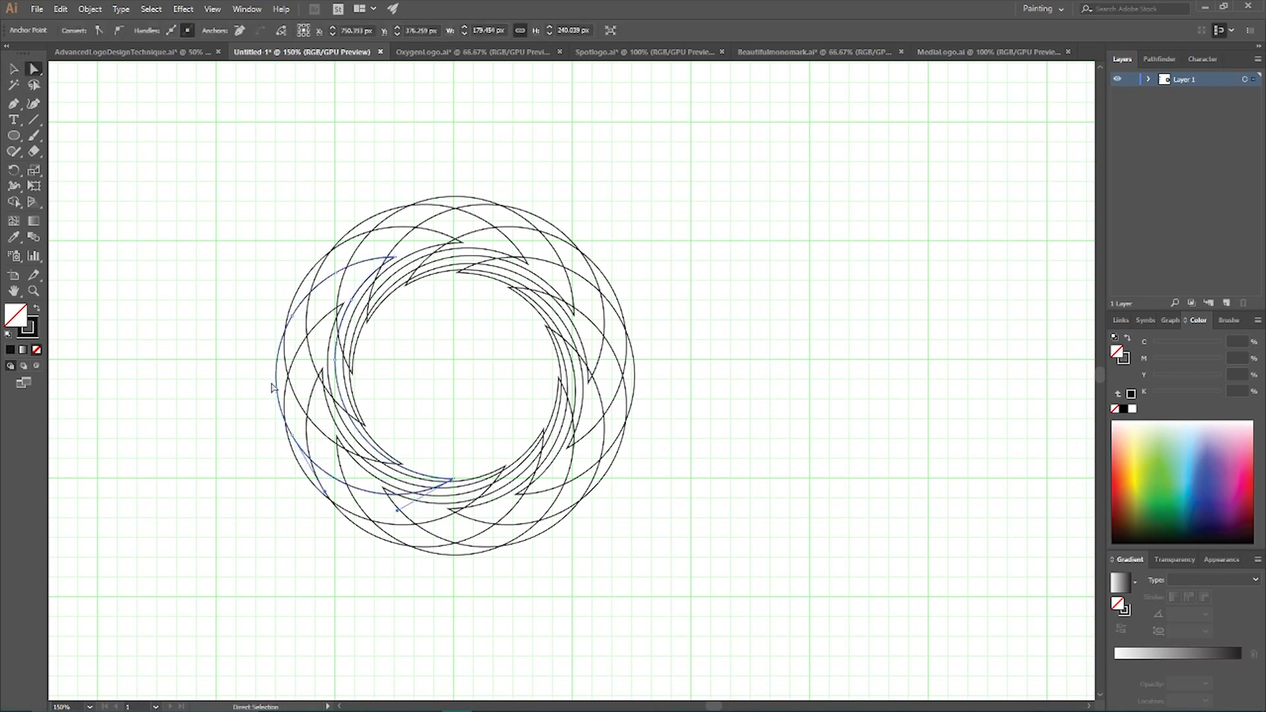
{"action": "left_click", "coordinate": [14, 69]}
{"action": "left_click", "coordinate": [272, 370]}
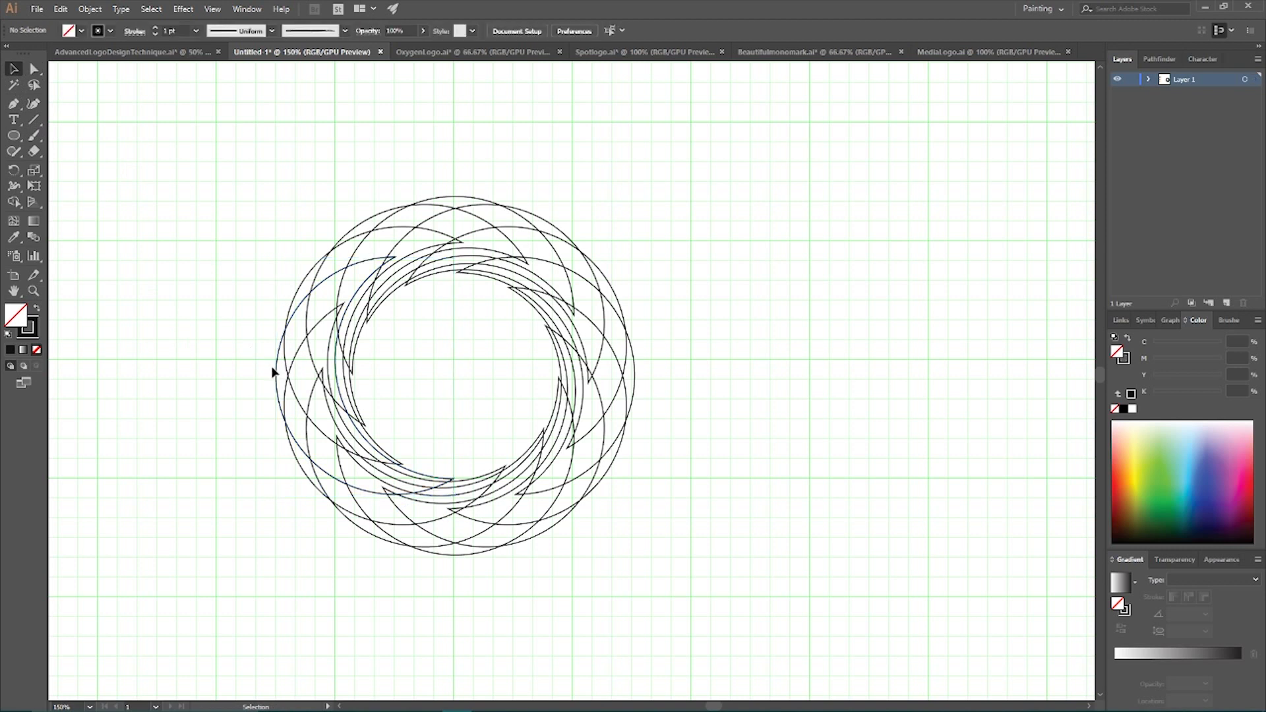
{"action": "left_click", "coordinate": [278, 371]}
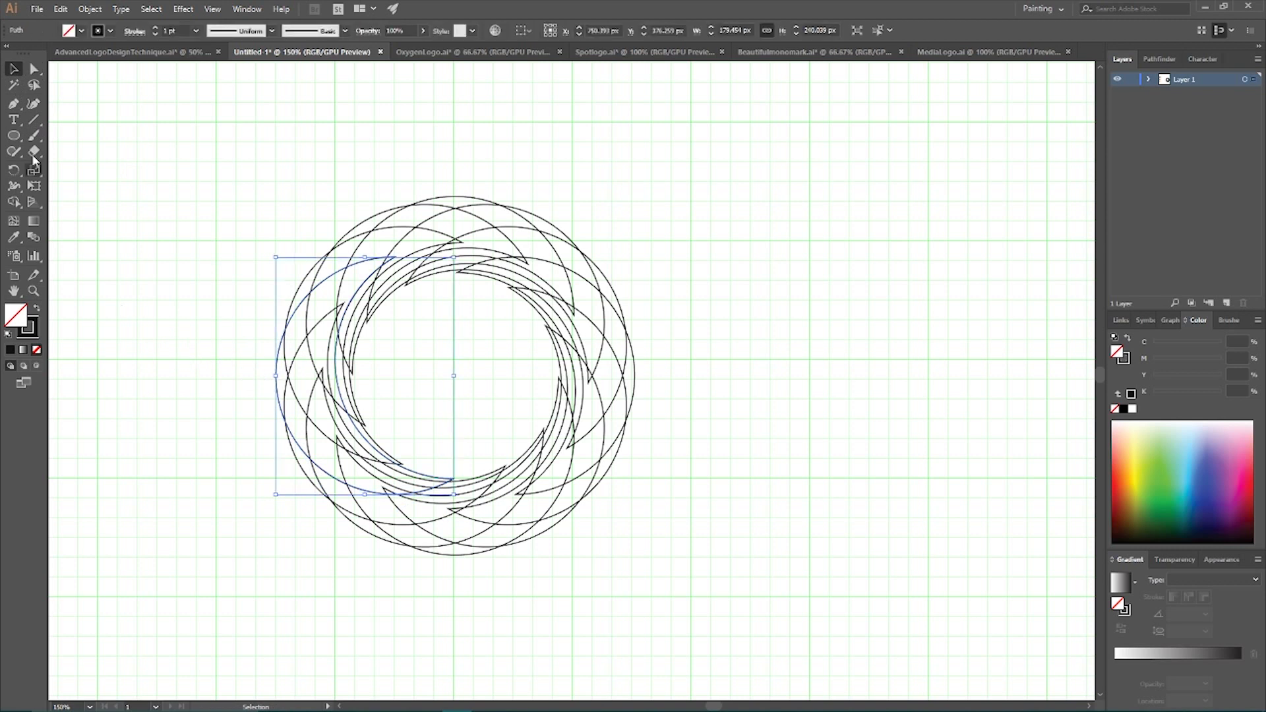
{"action": "left_click", "coordinate": [34, 68]}
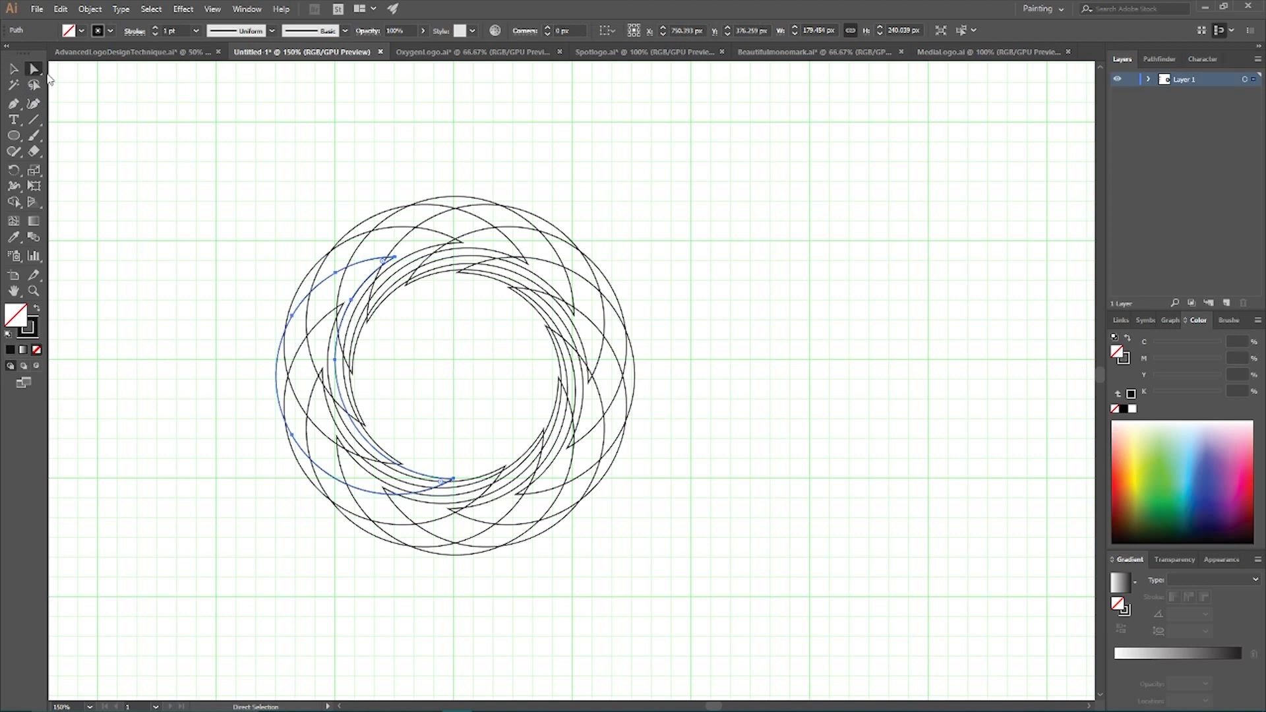
{"action": "left_click", "coordinate": [454, 479]}
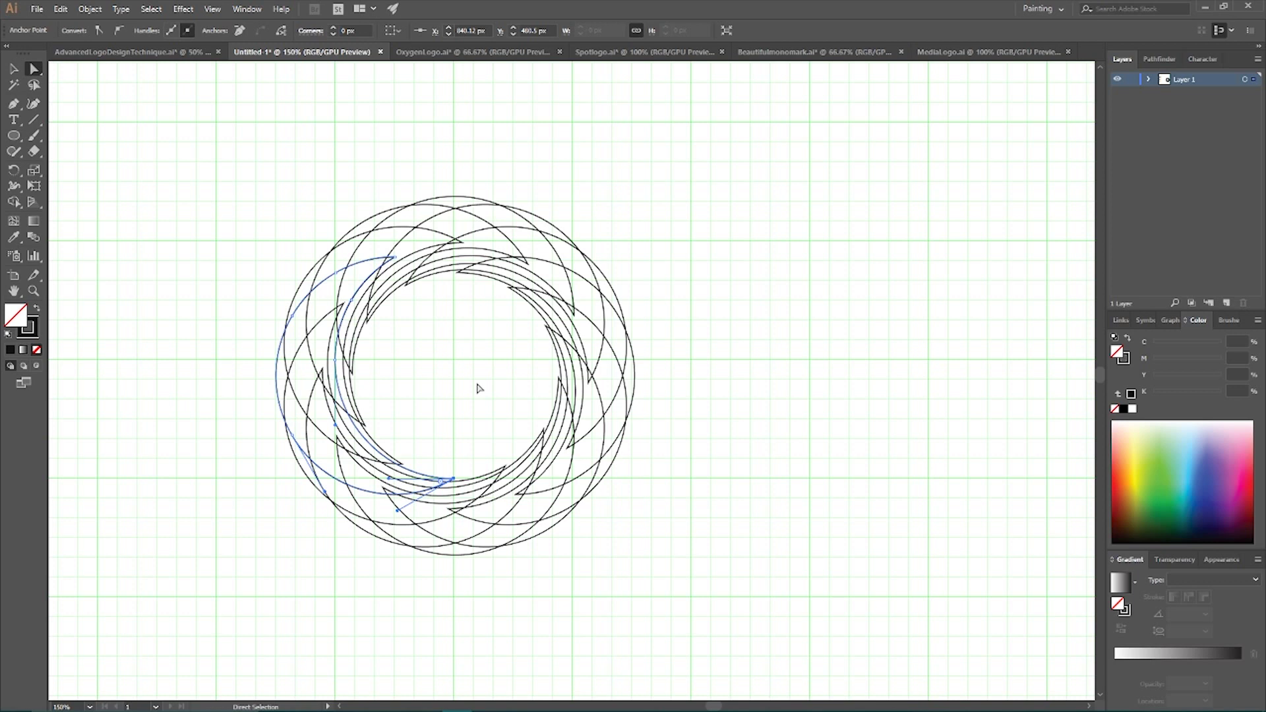
{"action": "key", "text": "ctrl+="}
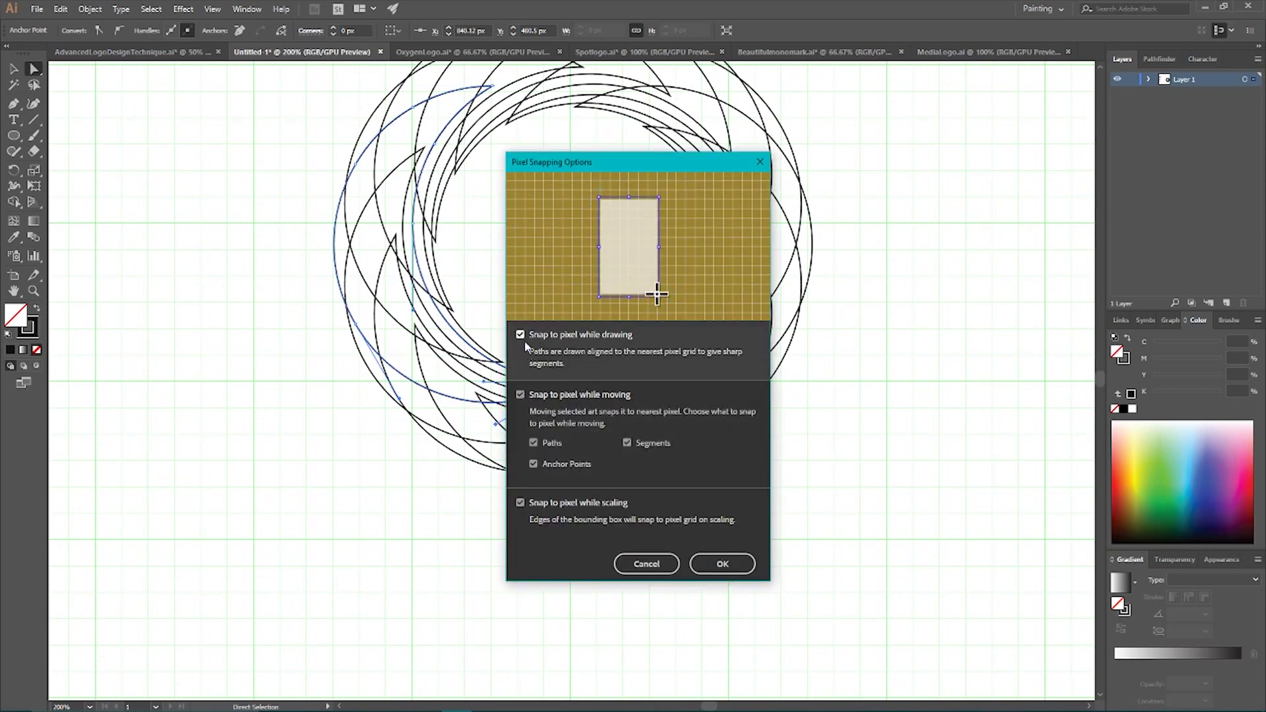
Turn off pixel snapping for drawing, moving and scaling
{"action": "left_click", "coordinate": [521, 335]}
{"action": "left_click", "coordinate": [521, 394]}
{"action": "left_click", "coordinate": [520, 503]}
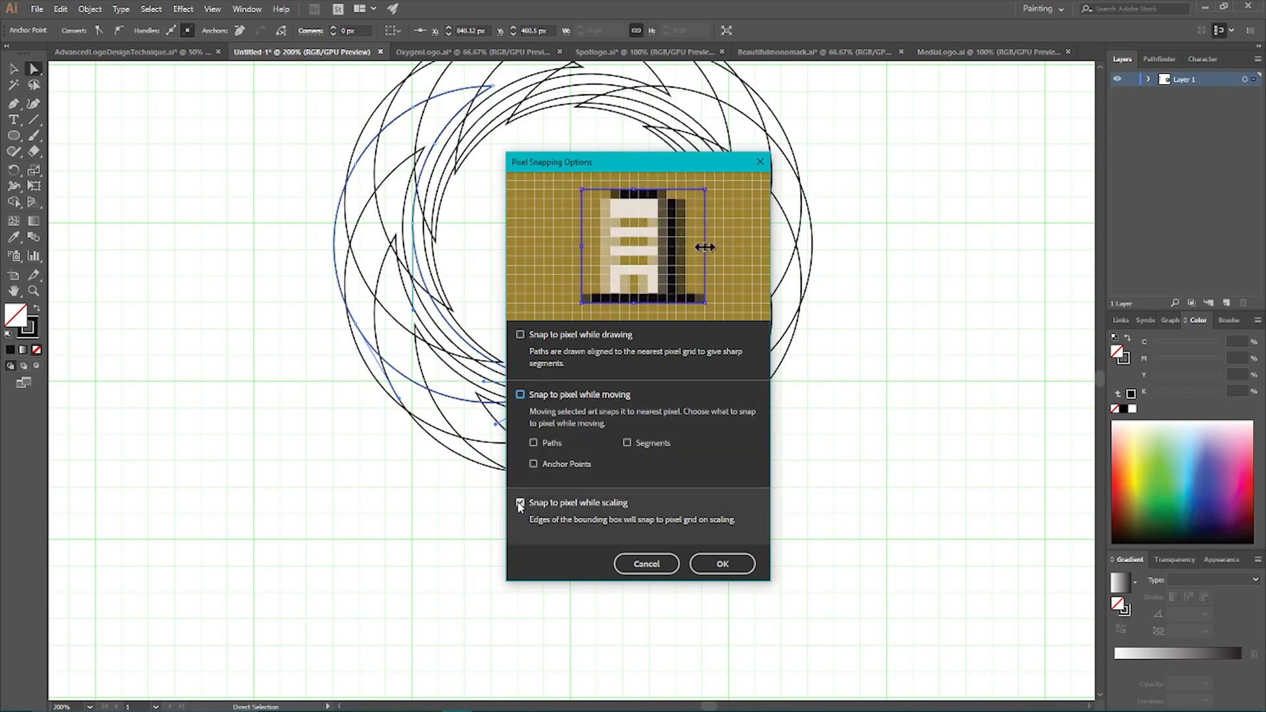
{"action": "left_click", "coordinate": [723, 564]}
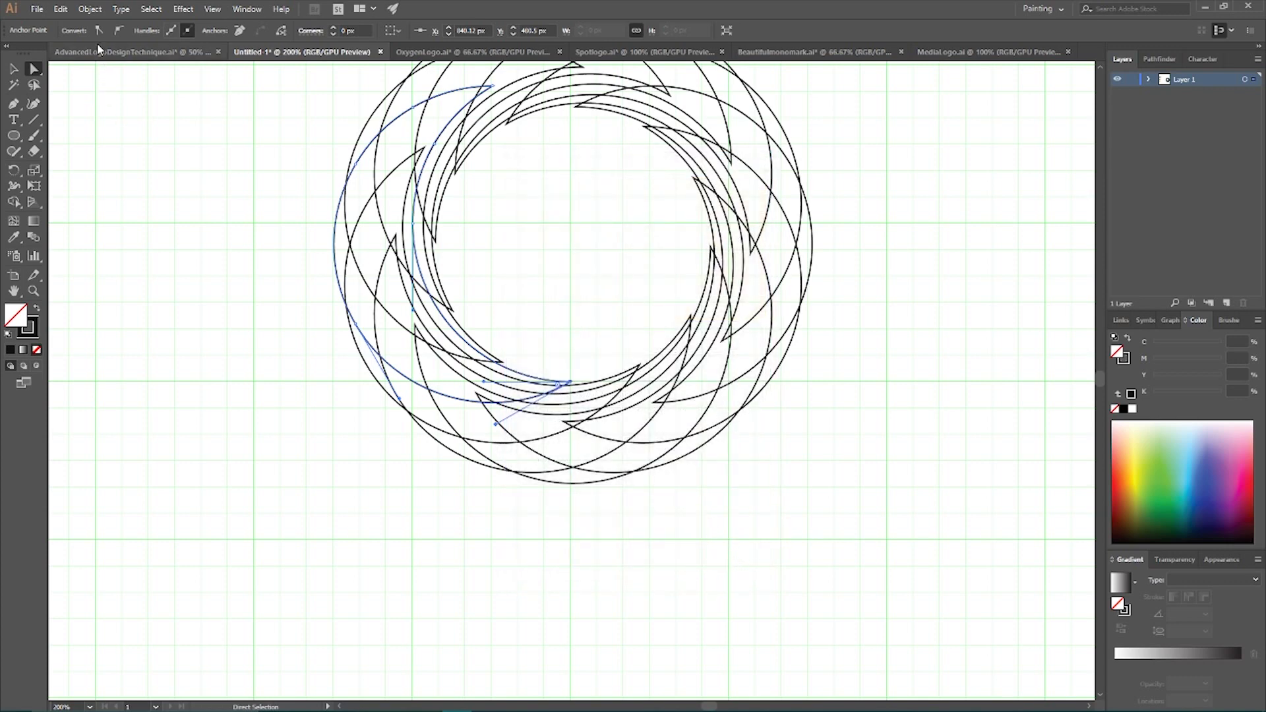
Set the Keyboard Increment to 0.2 px in General preferences
{"action": "left_click", "coordinate": [60, 9]}
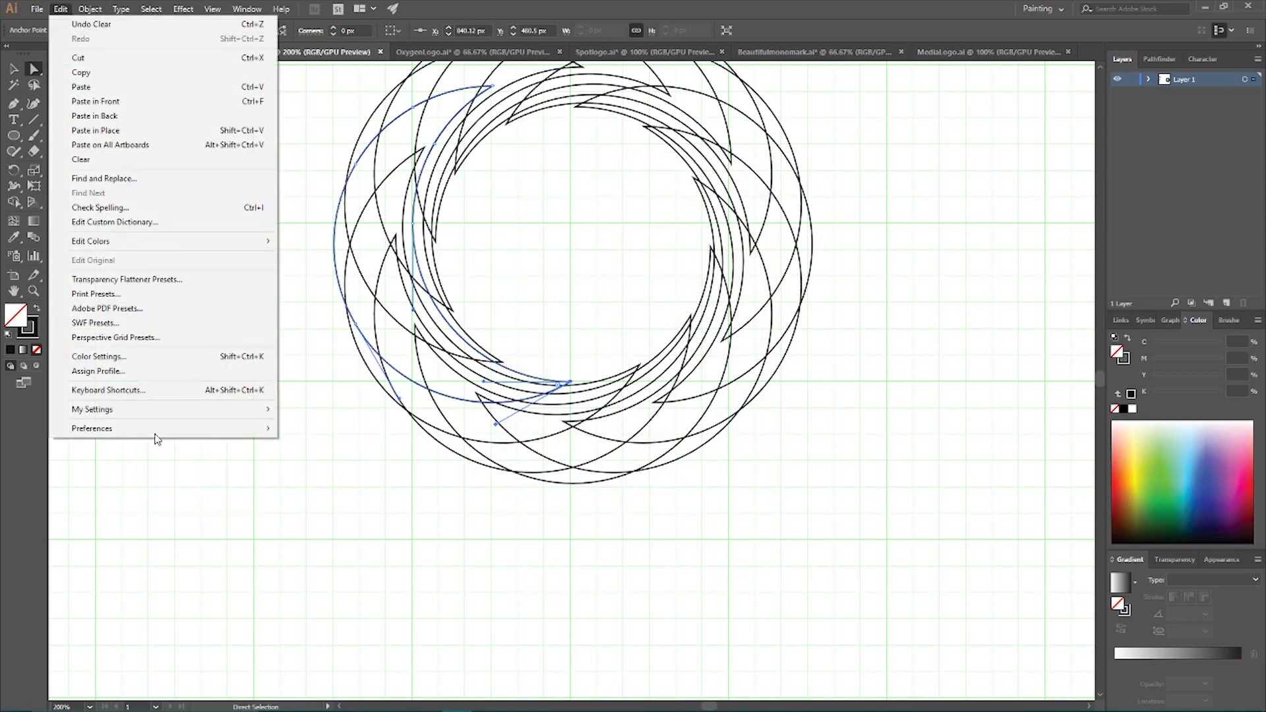
{"action": "mouse_move", "coordinate": [158, 429]}
{"action": "left_click", "coordinate": [367, 434]}
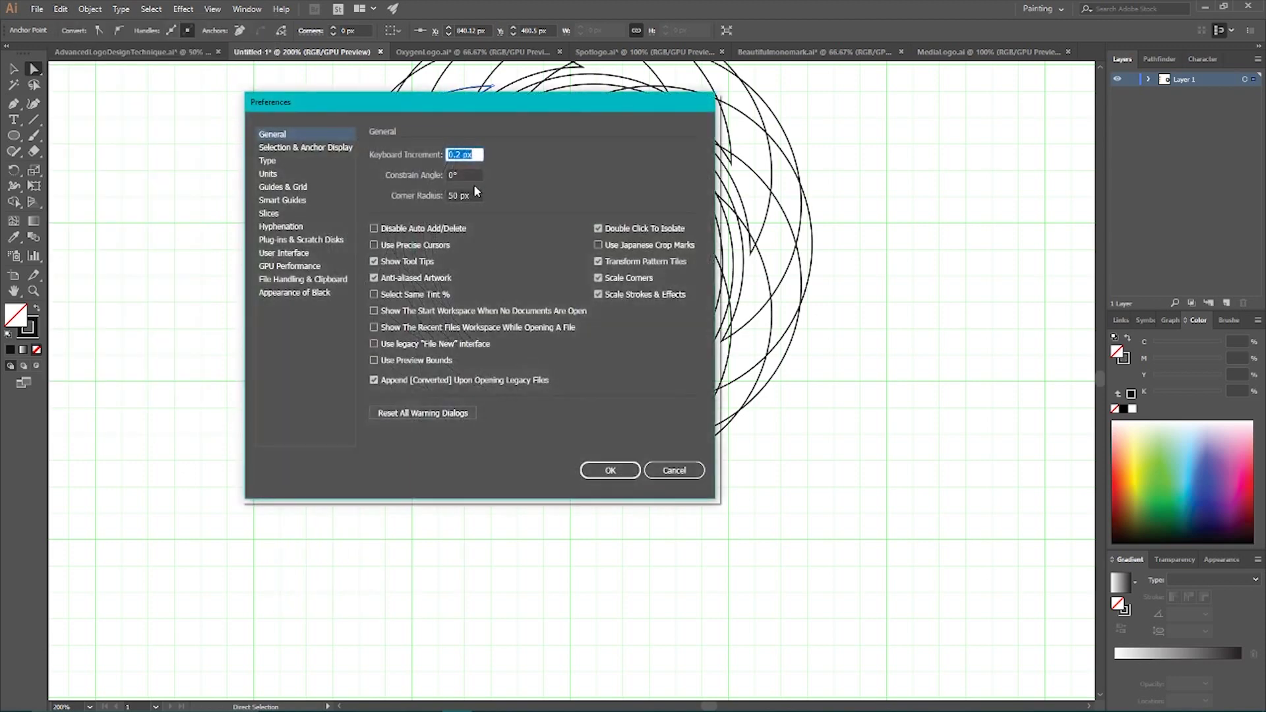
{"action": "left_click", "coordinate": [458, 155]}
{"action": "left_click", "coordinate": [610, 470]}
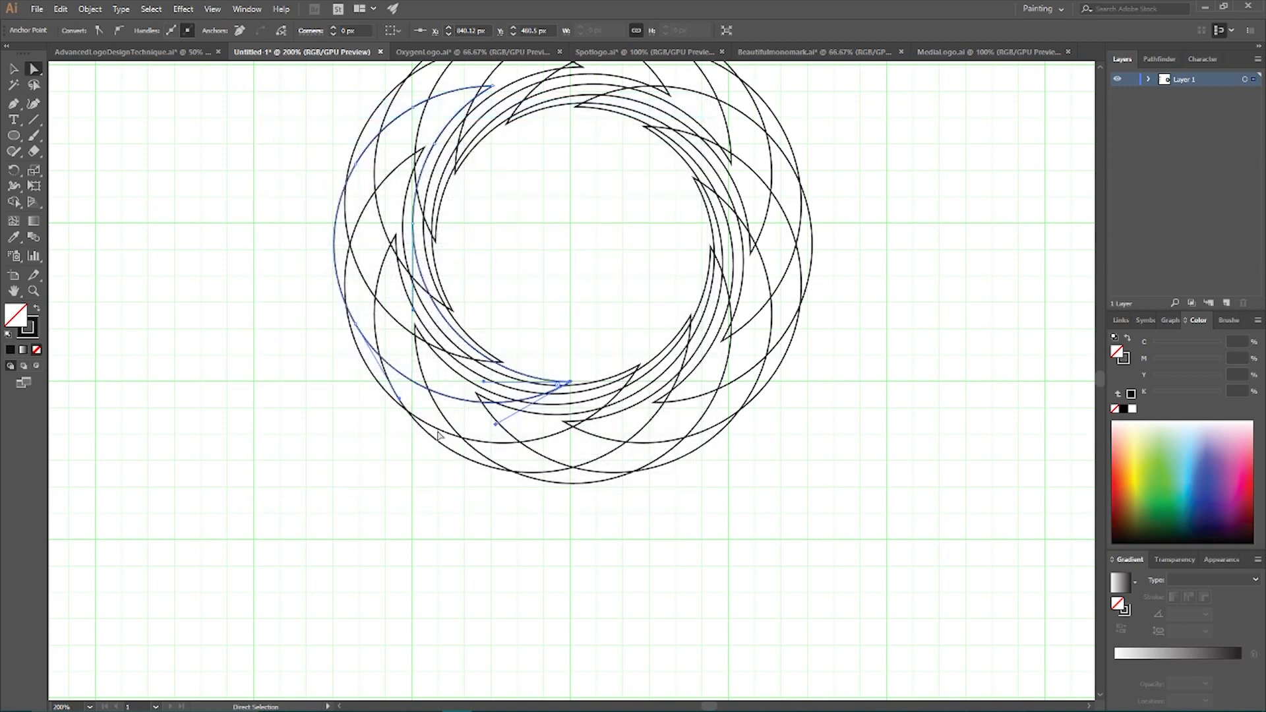
Nudge the arc's bottom anchor down and back, toggle Snap to Grid, and deselect
{"action": "key", "text": "Down"}
{"action": "key", "text": "Up"}
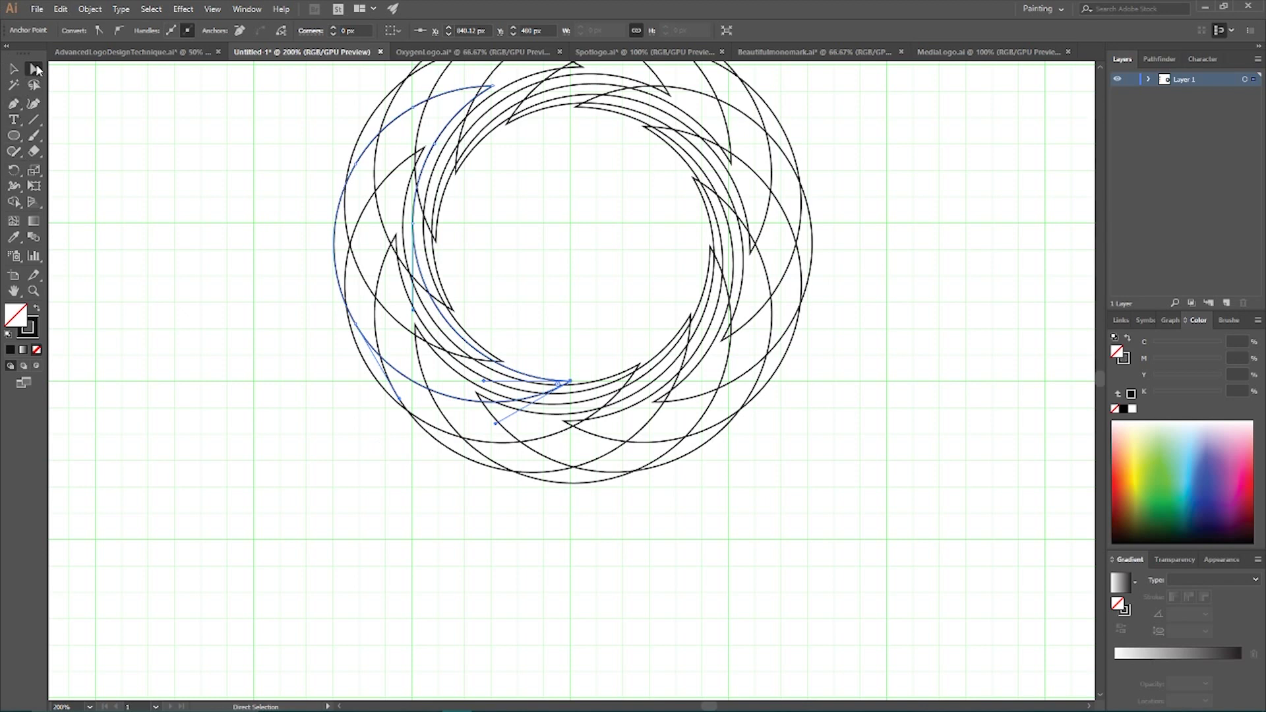
{"action": "left_click", "coordinate": [570, 382]}
{"action": "left_click", "coordinate": [571, 382]}
{"action": "key", "text": "ctrl+shift+apostrophe"}
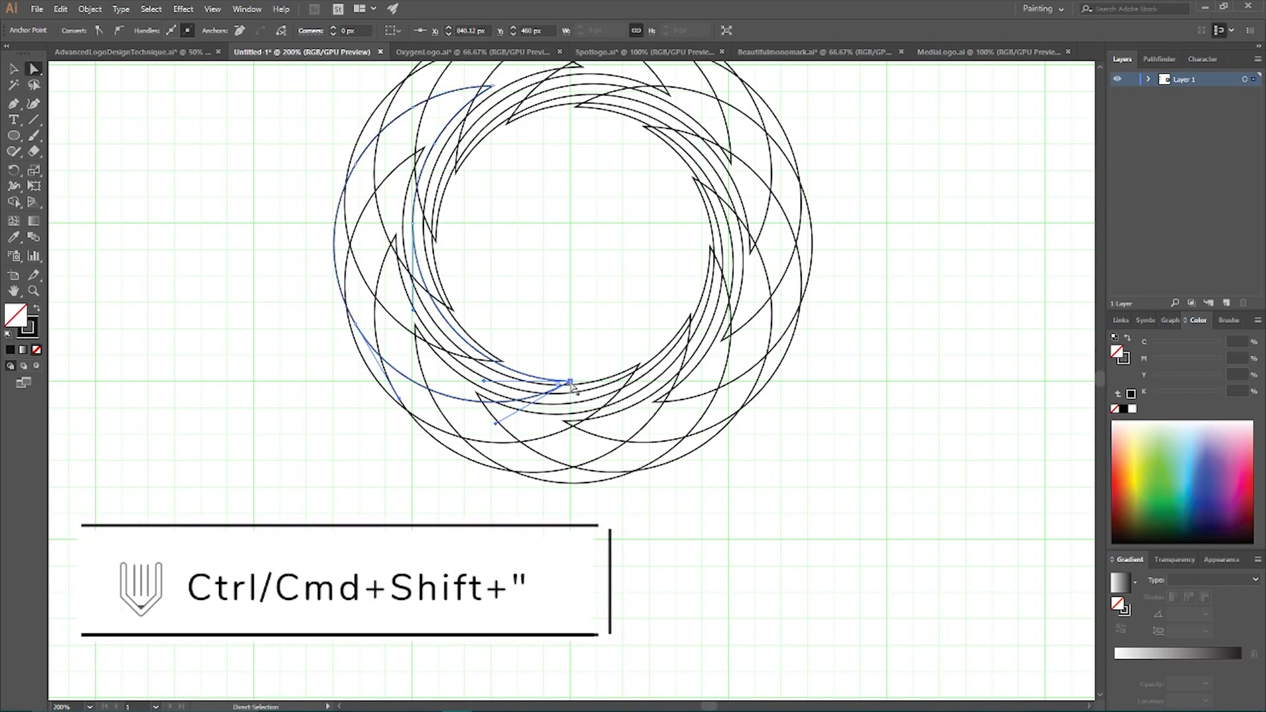
{"action": "key", "text": "ctrl+shift+a"}
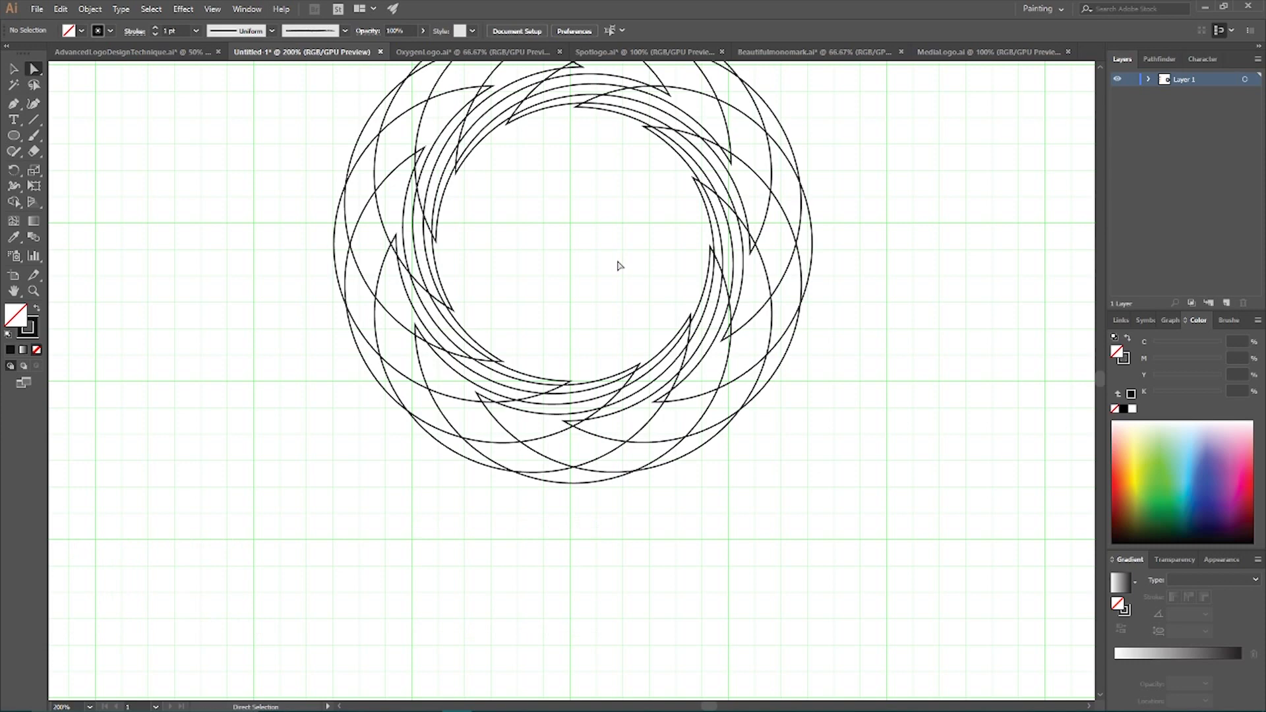
Select the left arc at 600% zoom and drag its bottom handle up-left
{"action": "left_click", "coordinate": [572, 381]}
{"action": "key", "text": "ctrl+equal"}
{"action": "key", "text": "ctrl+equal"}
{"action": "key", "text": "ctrl+equal"}
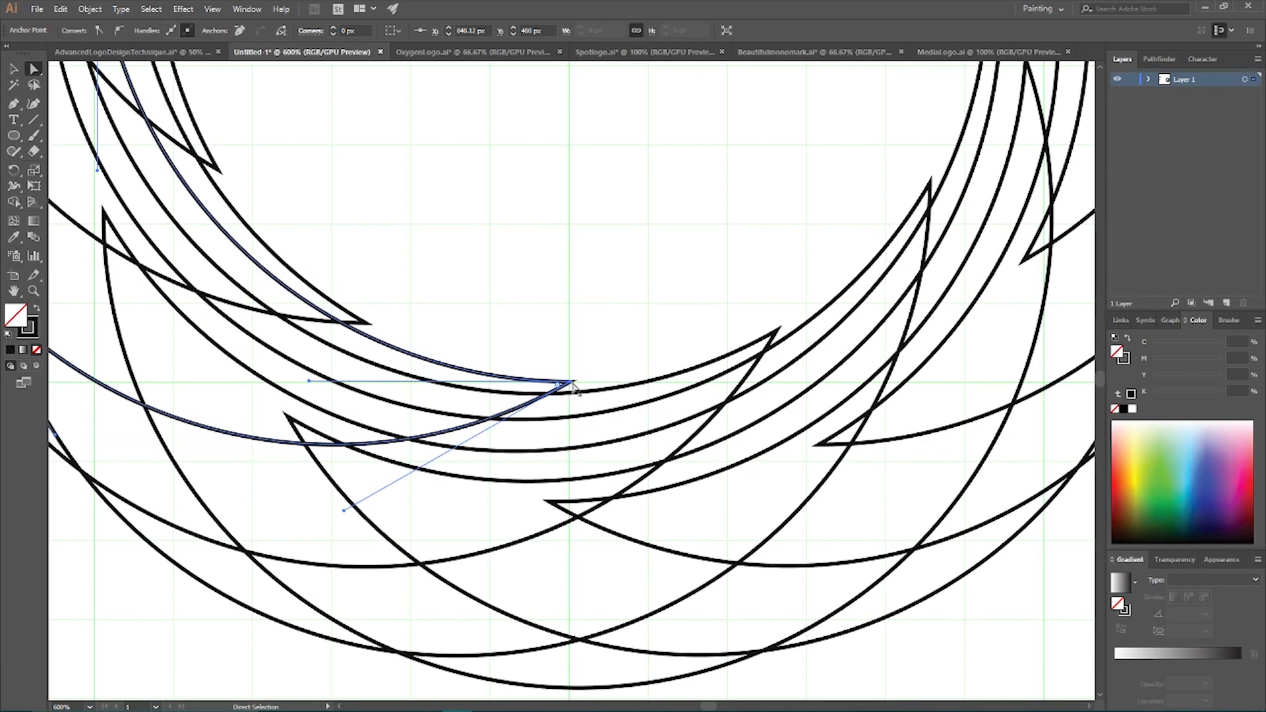
{"action": "key", "text": "ctrl+equal"}
{"action": "key", "text": "ctrl+equal"}
{"action": "key", "text": "ctrl+equal"}
{"action": "key", "text": "ctrl+equal"}
{"action": "key", "text": "ctrl+minus"}
{"action": "key", "text": "ctrl+minus"}
{"action": "key", "text": "ctrl+minus"}
{"action": "key", "text": "ctrl+minus"}
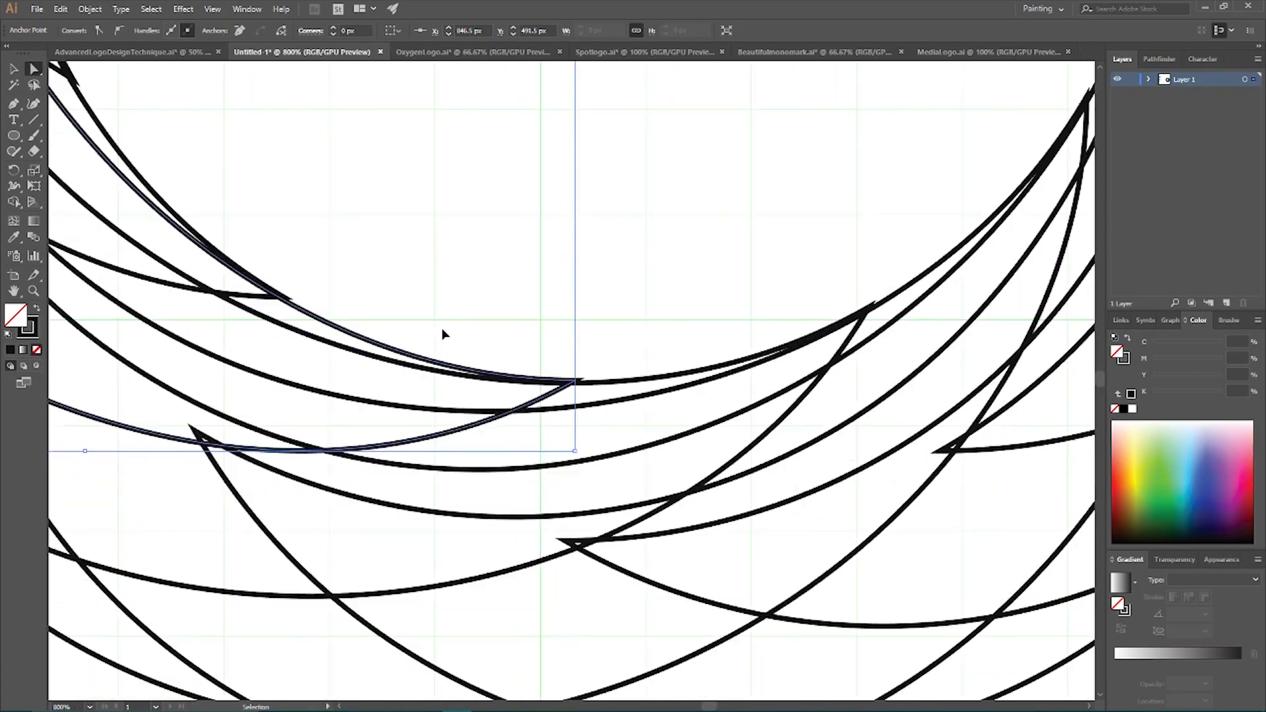
{"action": "scroll", "coordinate": [435, 333], "scroll_direction": "up", "scroll_amount": 1}
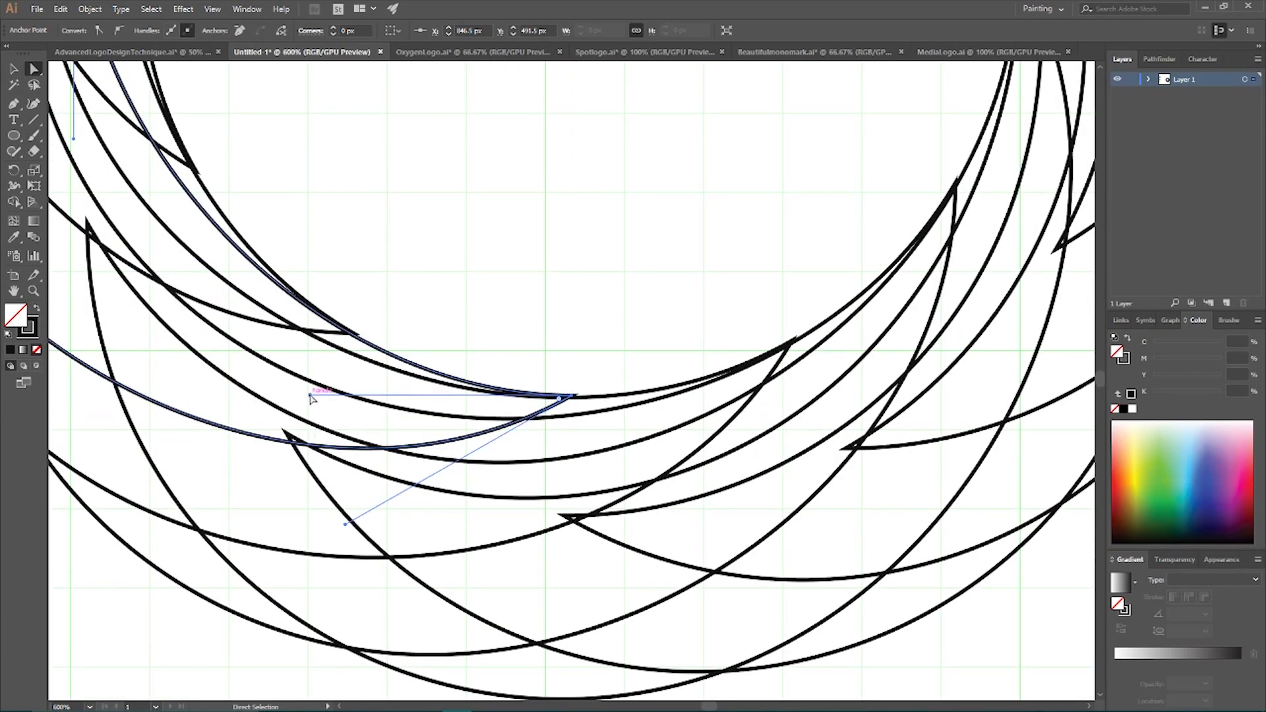
{"action": "left_click_drag", "start_coordinate": [310, 395], "coordinate": [288, 378]}
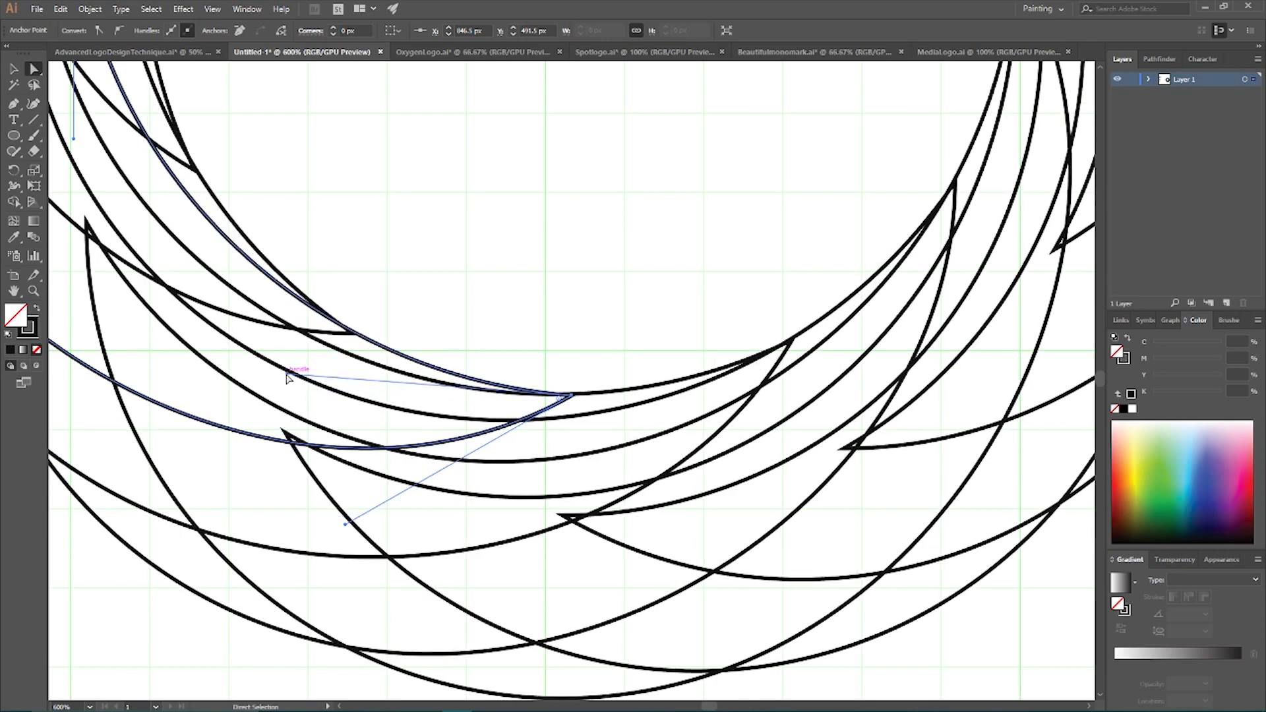
Move the arc's upper-left anchor to the left, reshaping all repeated copies
{"action": "key", "text": "ctrl+minus"}
{"action": "key", "text": "ctrl+minus"}
{"action": "key", "text": "ctrl+minus"}
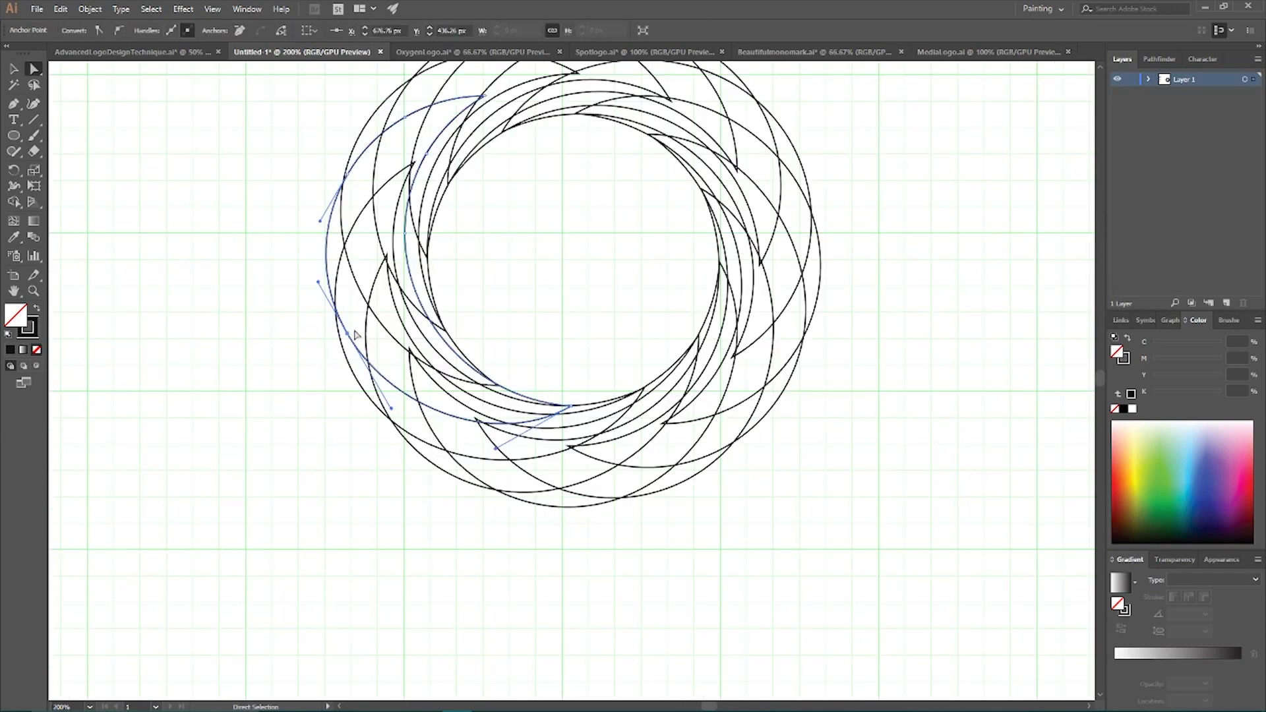
{"action": "left_click", "coordinate": [349, 177]}
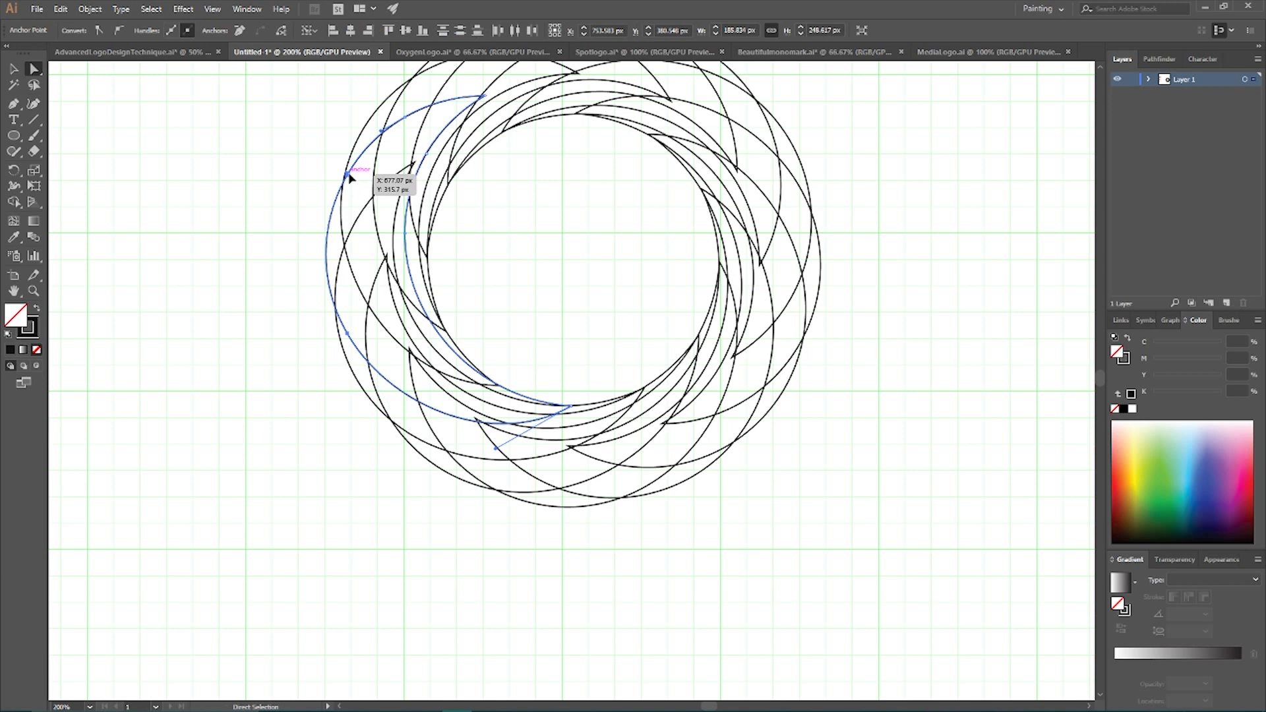
{"action": "left_click_drag", "start_coordinate": [349, 176], "coordinate": [330, 177]}
{"action": "left_click", "coordinate": [283, 200]}
{"action": "scroll", "coordinate": [258, 204], "scroll_direction": "up", "scroll_amount": 3}
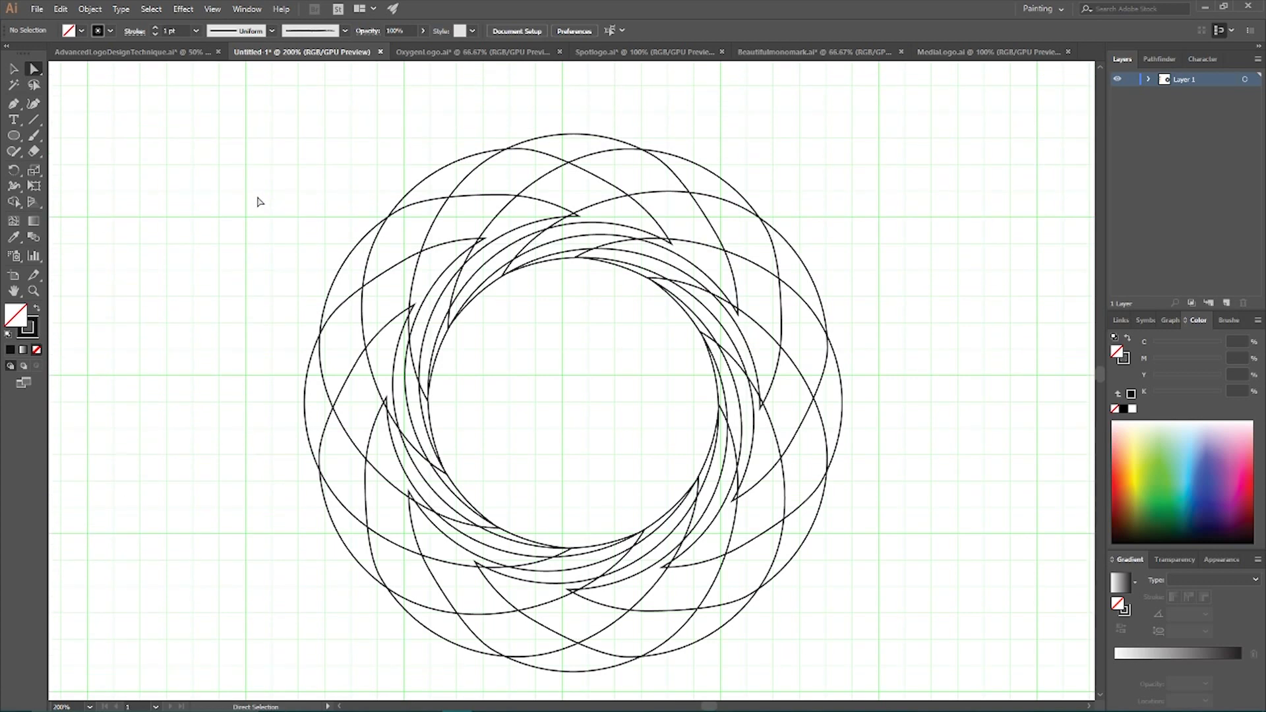
Pull the left anchor up and outward, then adjust the handles and lower anchor to round the petals
{"action": "left_click", "coordinate": [306, 400]}
{"action": "mouse_move", "coordinate": [306, 400]}
{"action": "left_mouse_down"}
{"action": "mouse_move", "coordinate": [312, 360]}
{"action": "mouse_move", "coordinate": [288, 384]}
{"action": "left_mouse_up"}
{"action": "left_click_drag", "start_coordinate": [296, 431], "coordinate": [288, 422]}
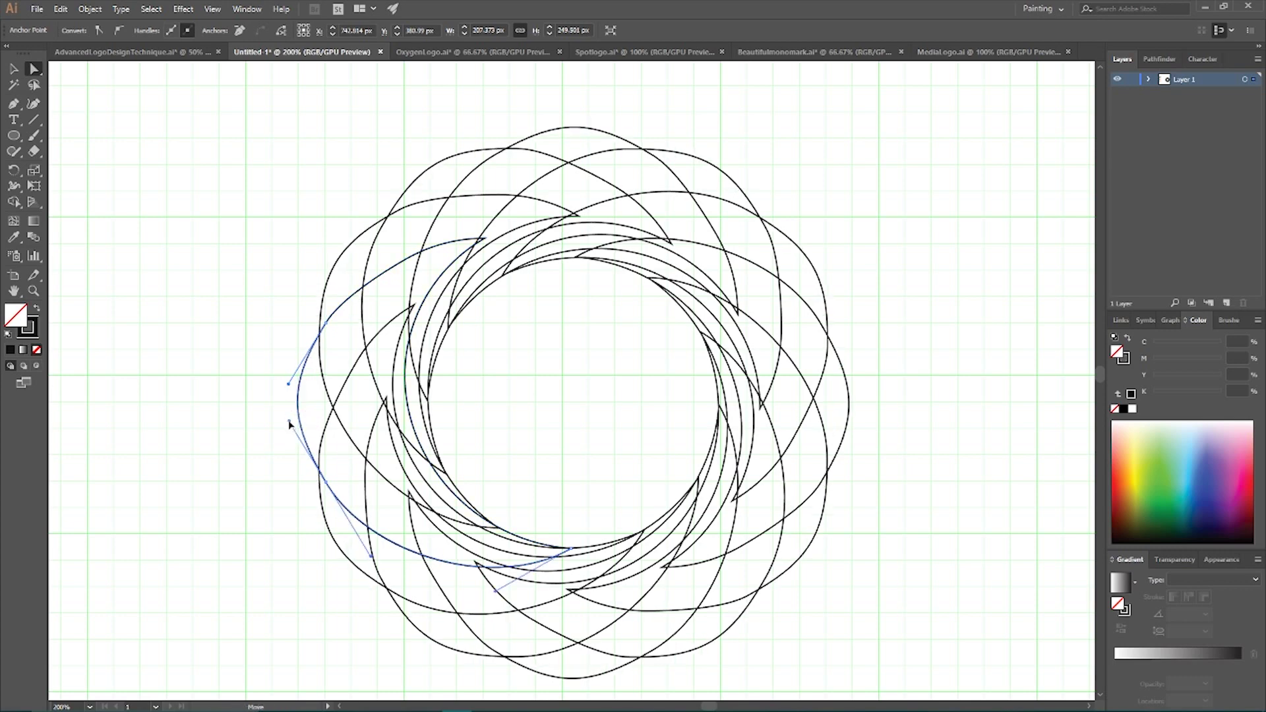
{"action": "left_click_drag", "start_coordinate": [326, 484], "coordinate": [327, 493]}
{"action": "left_click_drag", "start_coordinate": [288, 383], "coordinate": [292, 380]}
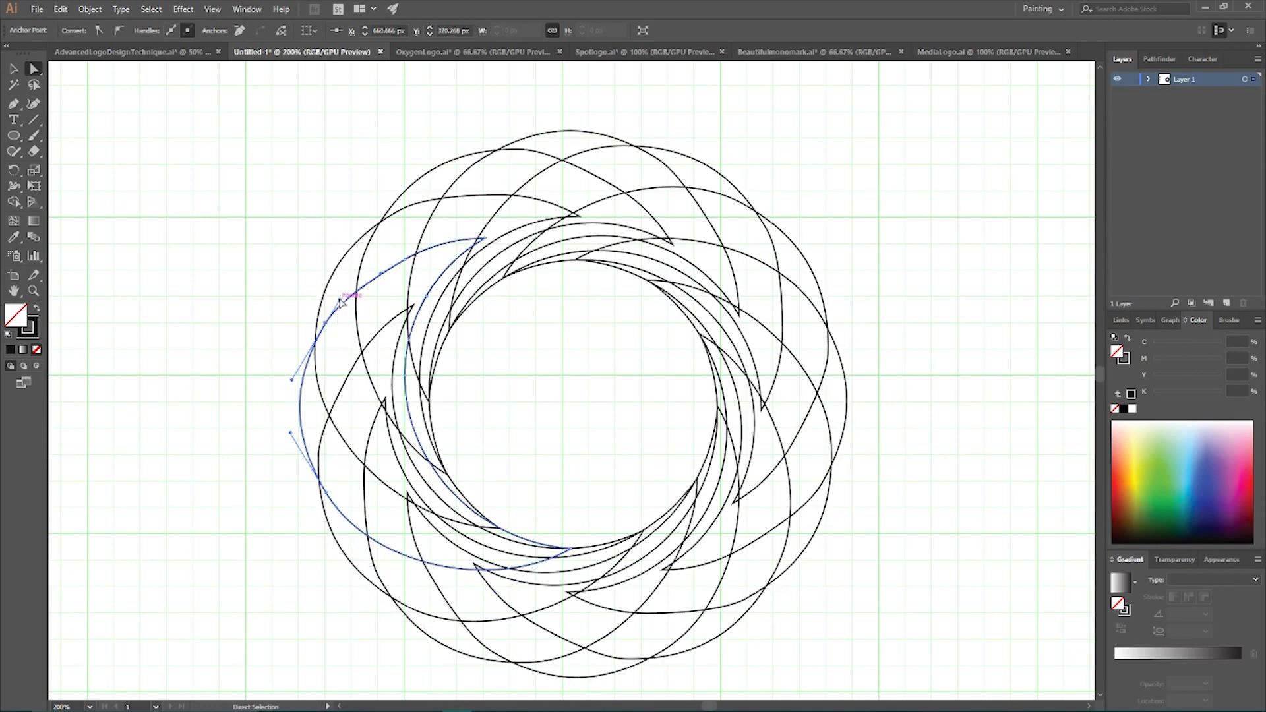
{"action": "left_click", "coordinate": [259, 255]}
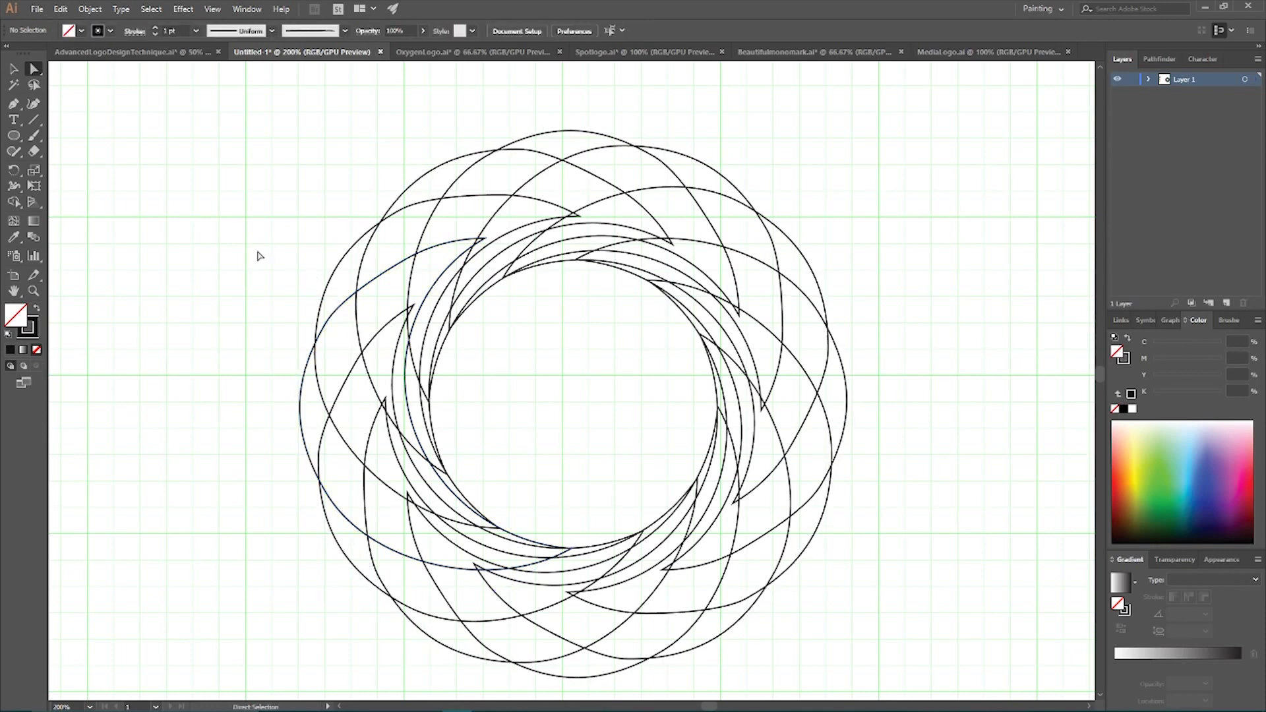
{"action": "scroll", "coordinate": [259, 255], "scroll_direction": "down", "scroll_amount": 2}
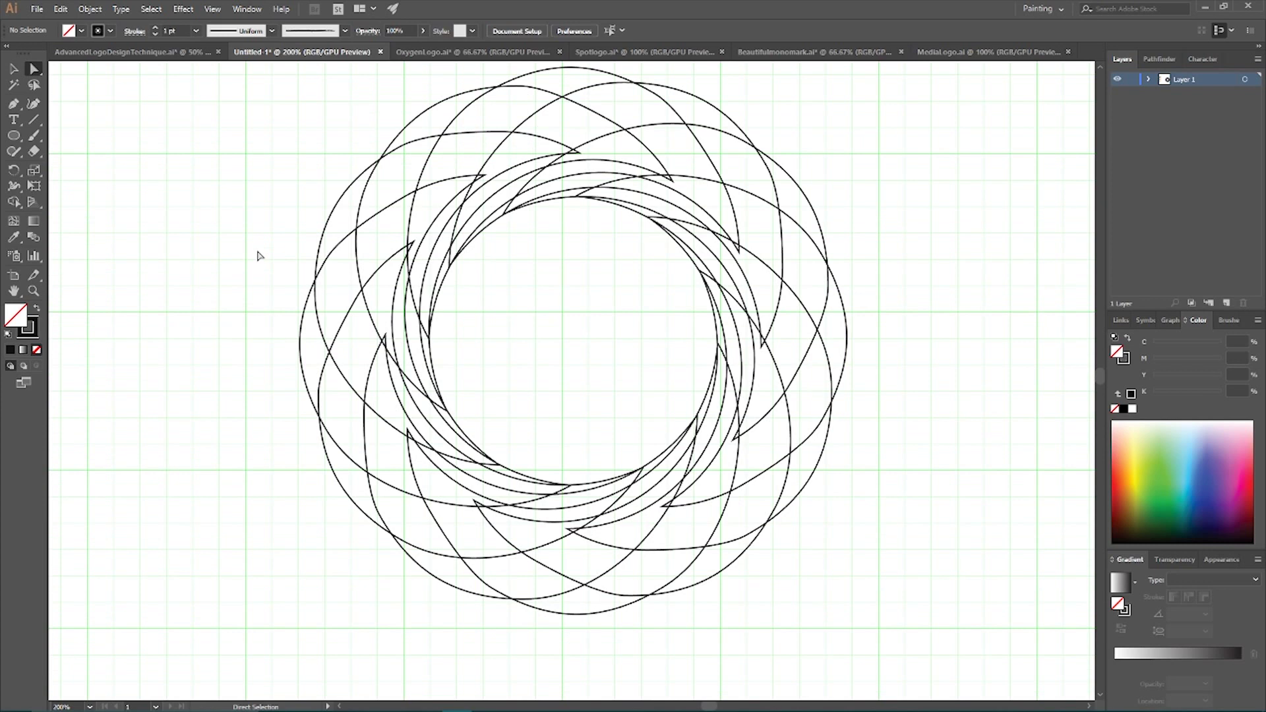
Add an anchor to the left petal path, nudge it left, and select the repeated path
{"action": "left_click", "coordinate": [301, 338]}
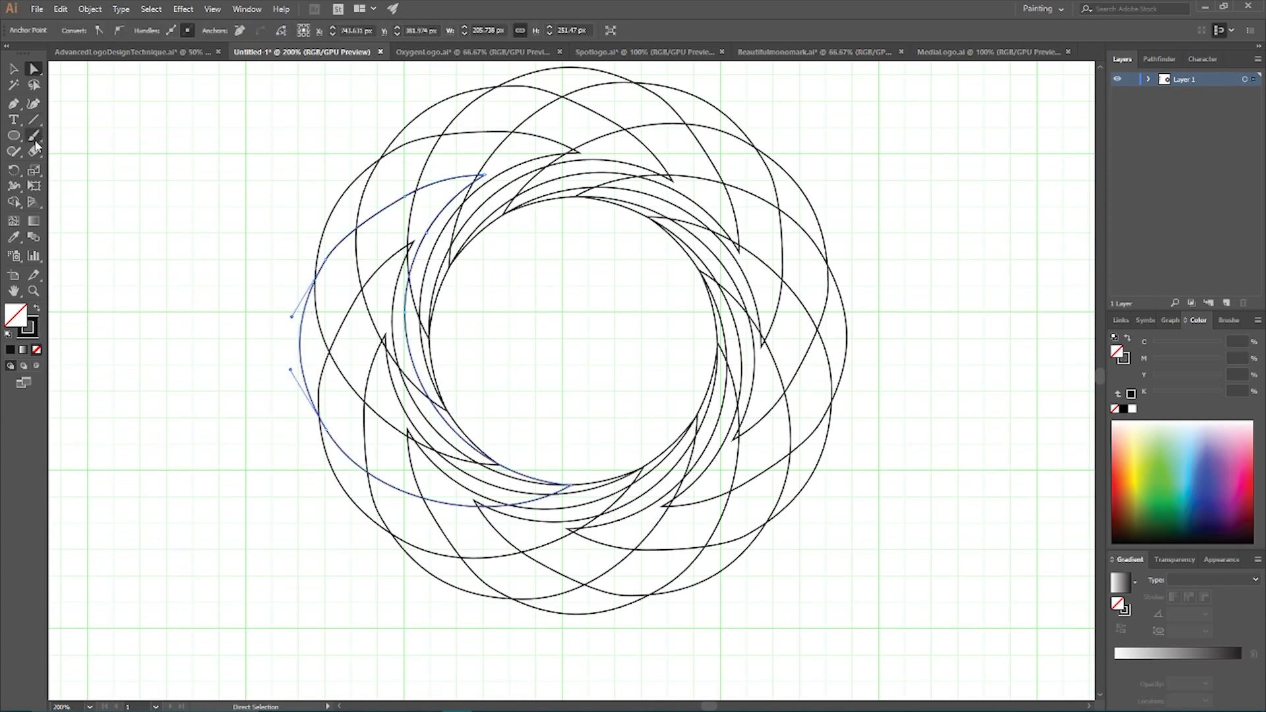
{"action": "left_click_drag", "start_coordinate": [13, 103], "coordinate": [59, 119]}
{"action": "left_click", "coordinate": [300, 341]}
{"action": "key", "text": "a"}
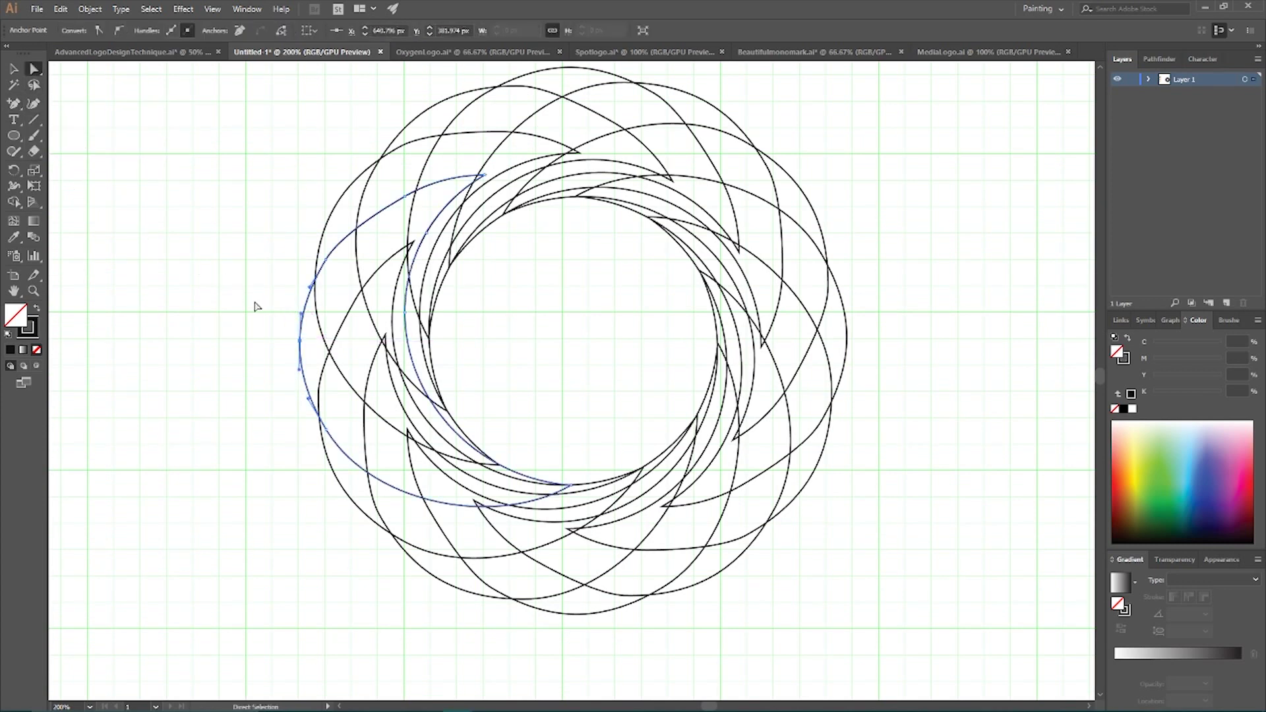
{"action": "left_click_drag", "start_coordinate": [300, 341], "coordinate": [297, 344]}
{"action": "left_click", "coordinate": [265, 294]}
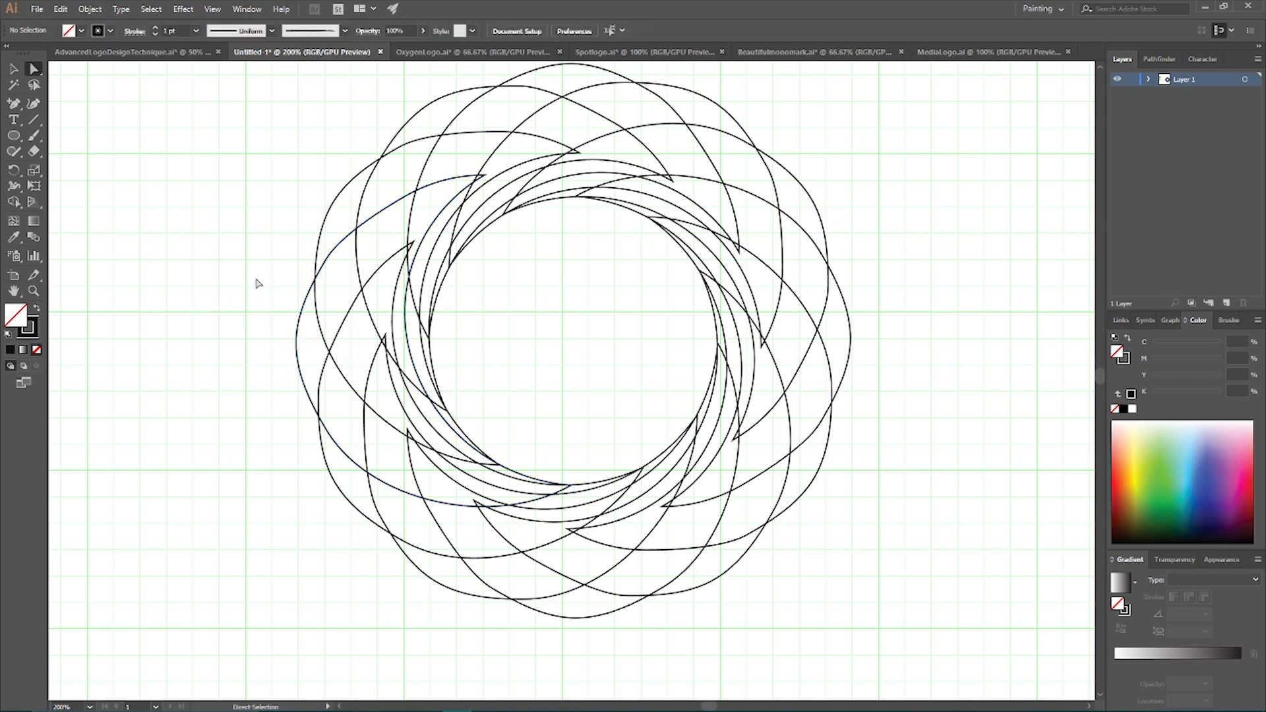
{"action": "scroll", "coordinate": [256, 280], "scroll_direction": "up", "scroll_amount": 2}
{"action": "key", "text": "v"}
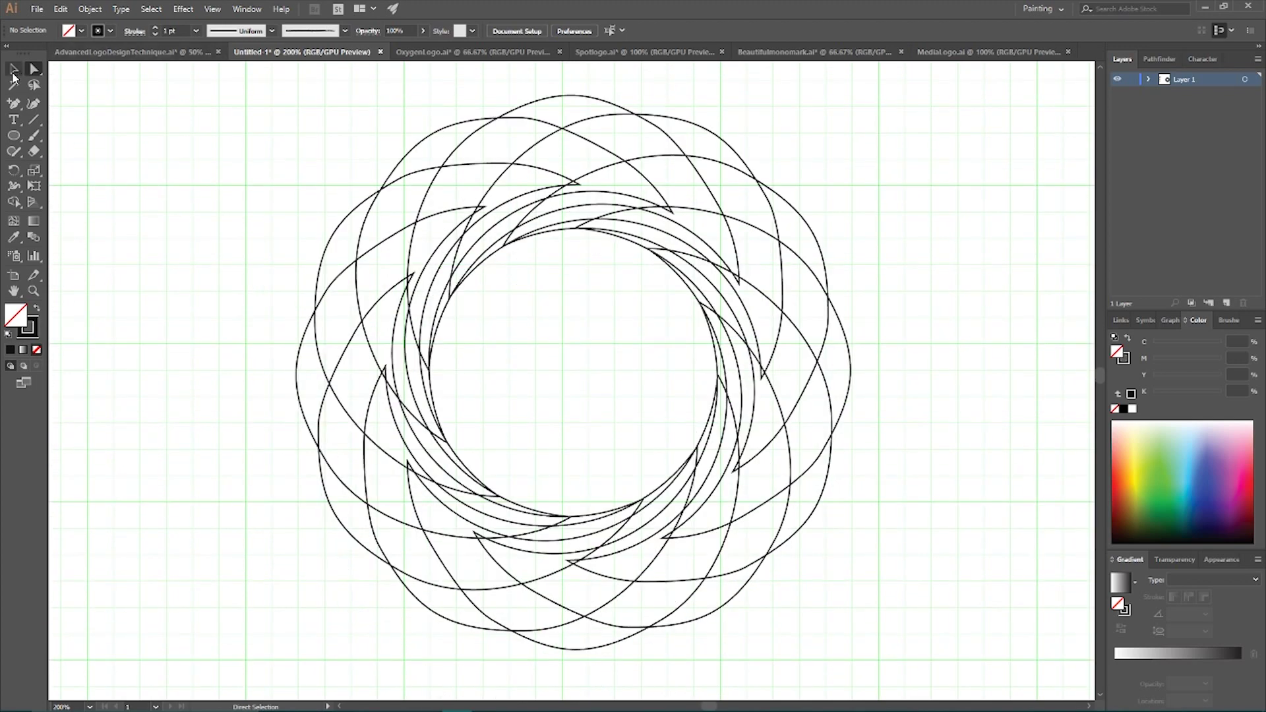
{"action": "left_click", "coordinate": [509, 527]}
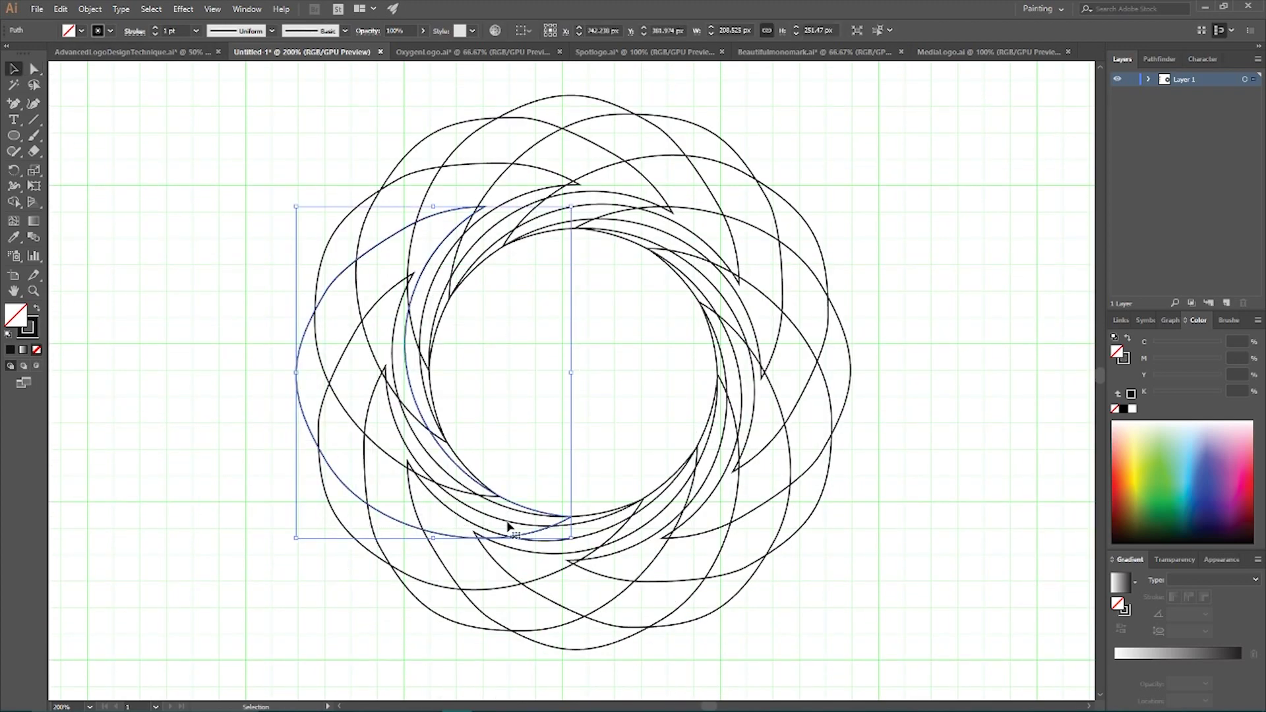
Apply Object > Expand Appearance to the repeated petals and return to the Selection tool
{"action": "left_click", "coordinate": [88, 8]}
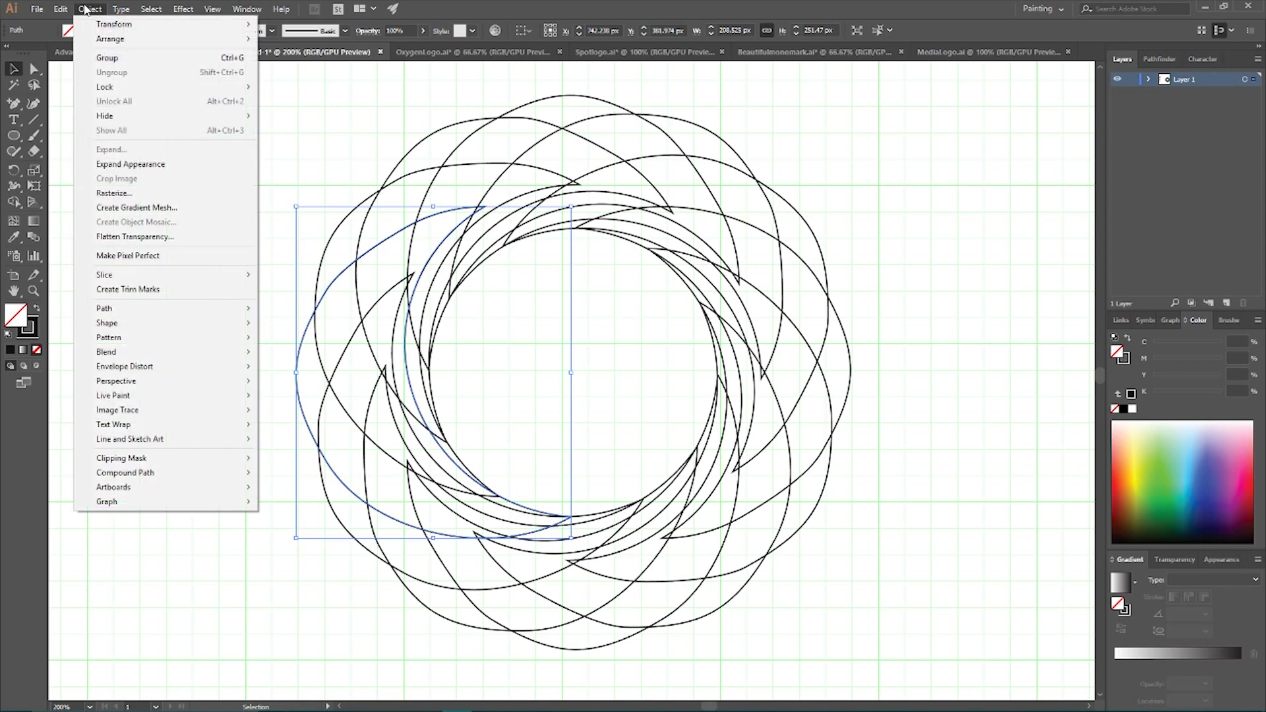
{"action": "left_click", "coordinate": [120, 166]}
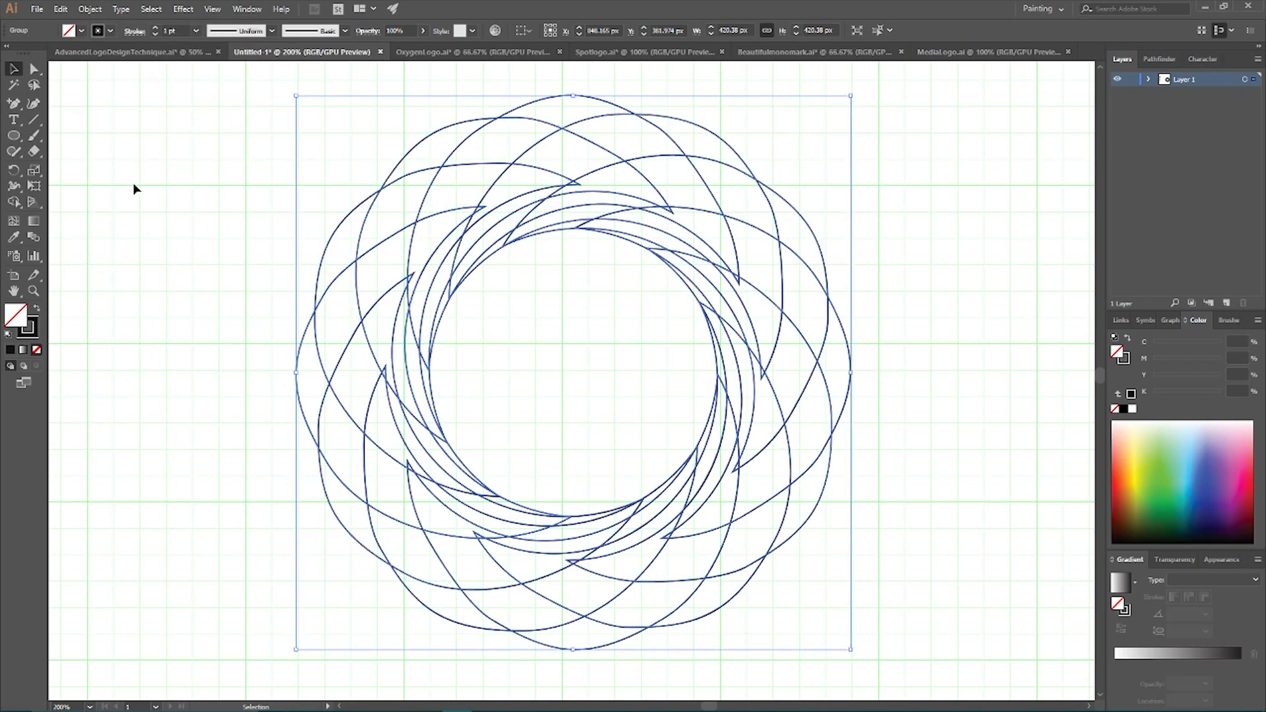
{"action": "left_click_drag", "start_coordinate": [14, 201], "coordinate": [65, 209]}
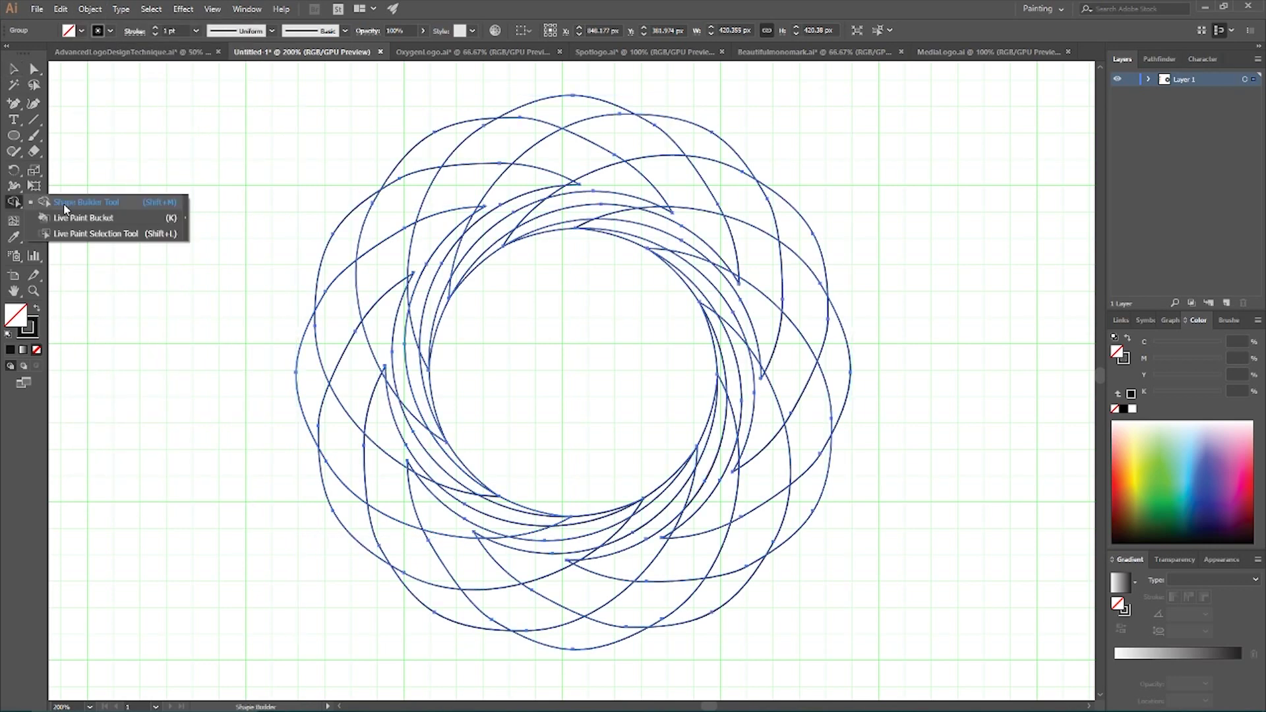
{"action": "left_click", "coordinate": [14, 69]}
Swap fill and stroke, apply a white-to-black linear gradient, and reselect the rosette group
{"action": "left_click", "coordinate": [36, 309]}
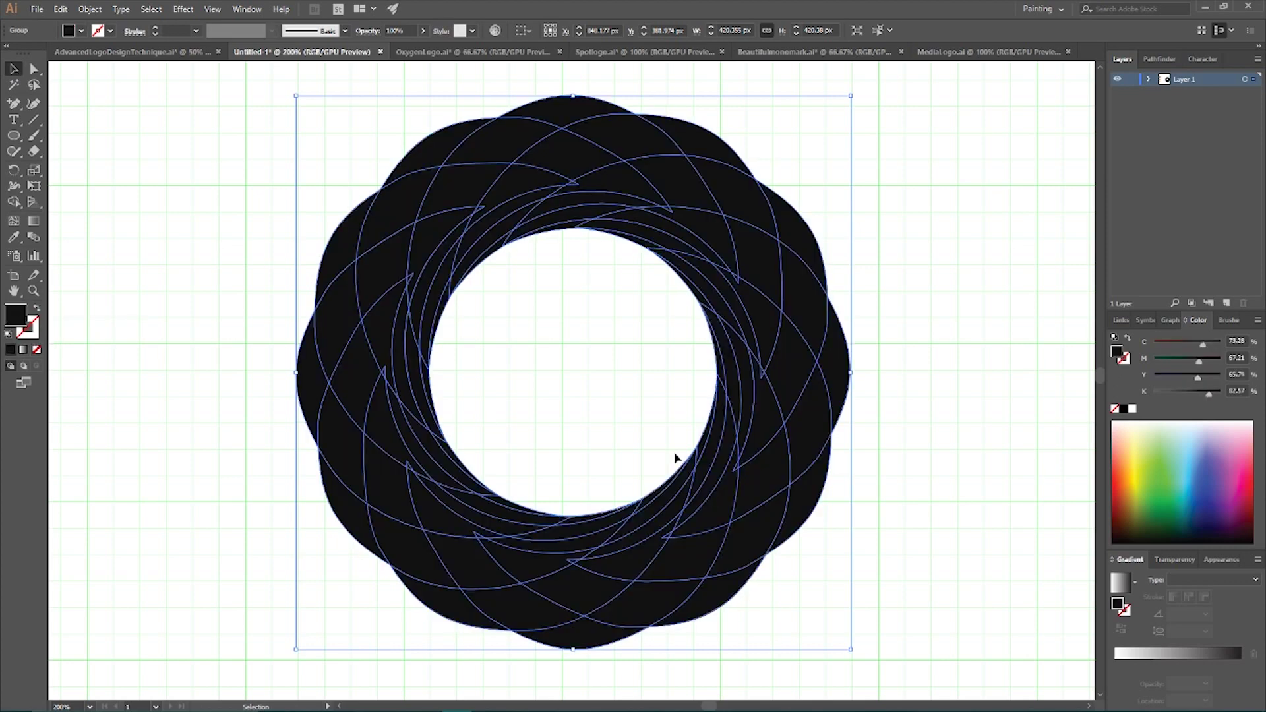
{"action": "left_click", "coordinate": [1181, 656]}
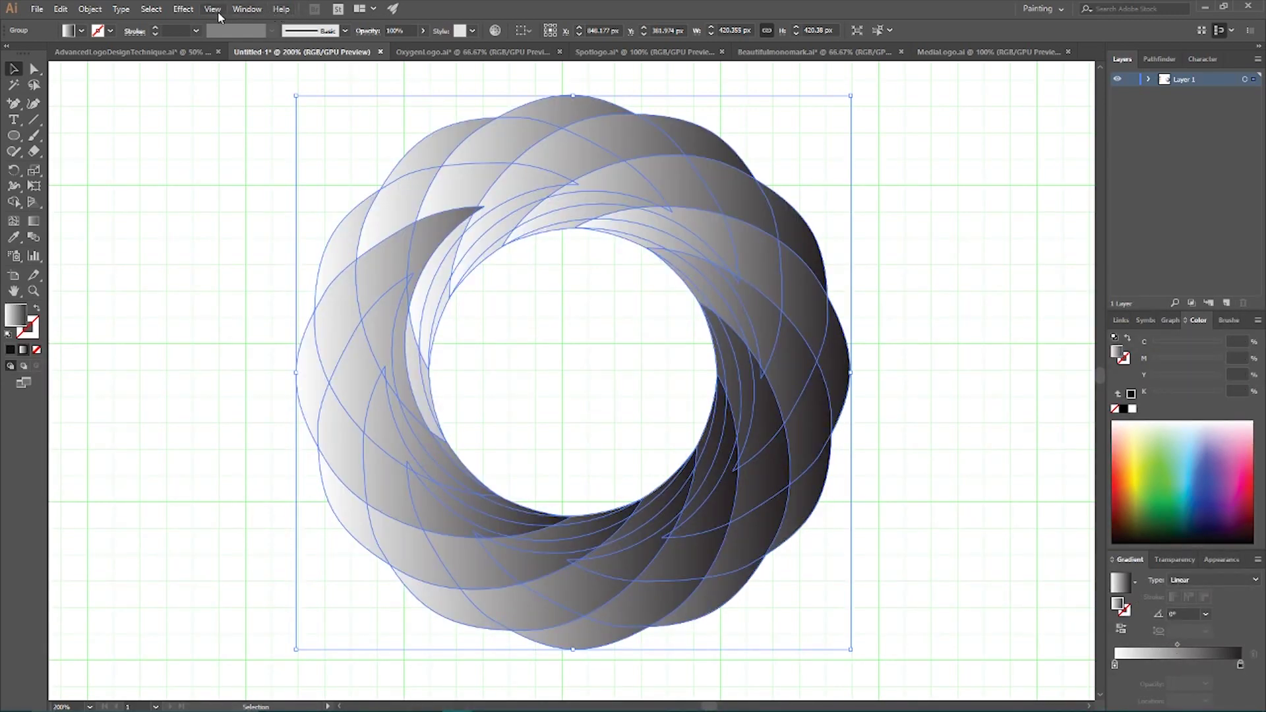
{"action": "left_click", "coordinate": [244, 9]}
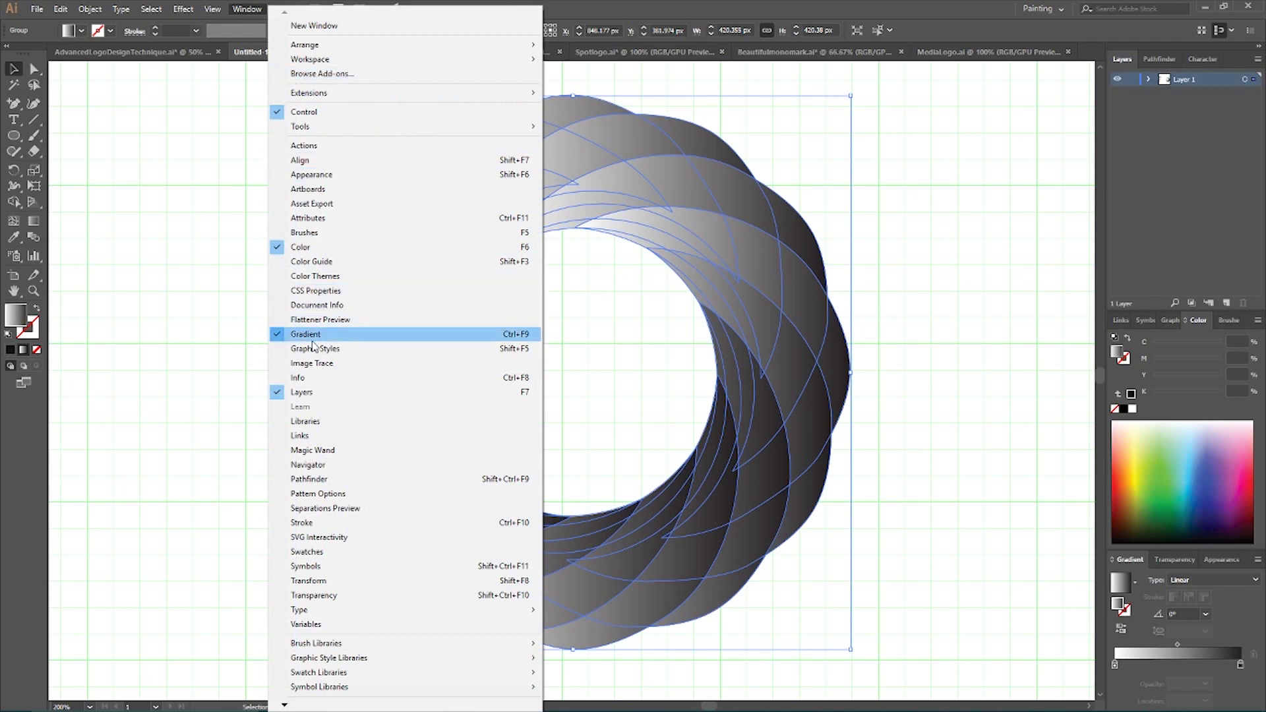
{"action": "left_click", "coordinate": [185, 190]}
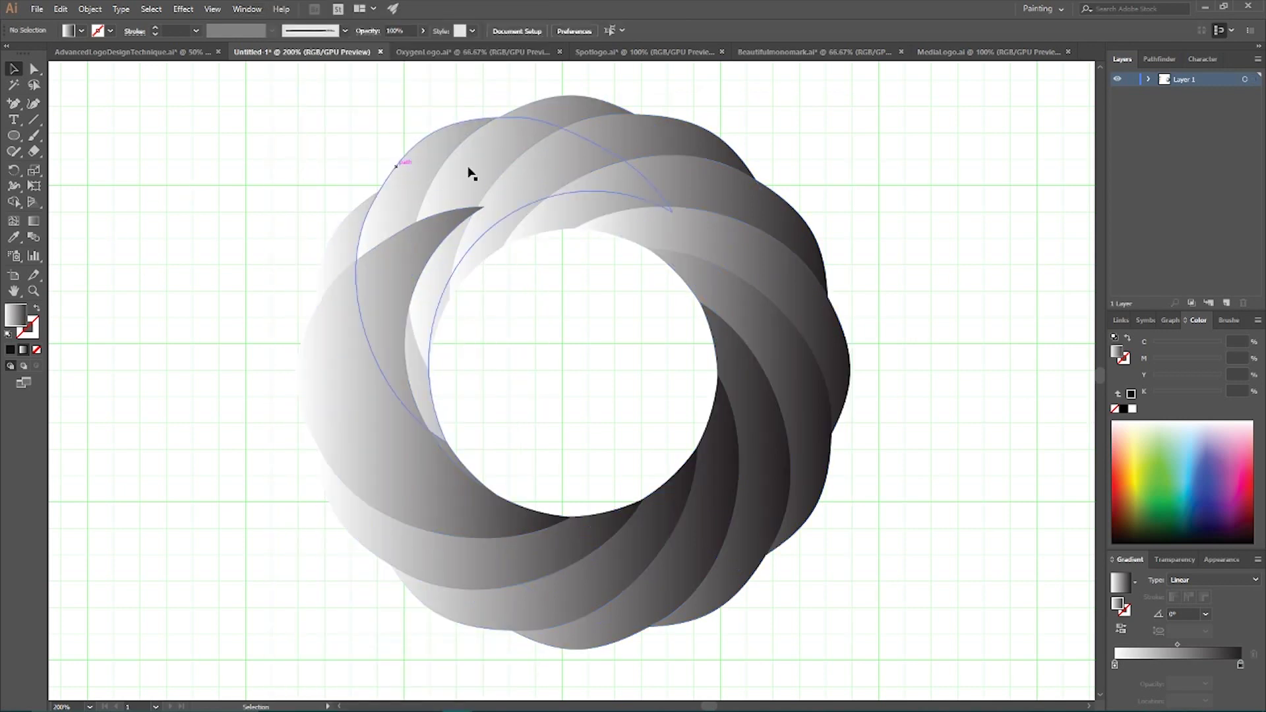
{"action": "left_click", "coordinate": [403, 475]}
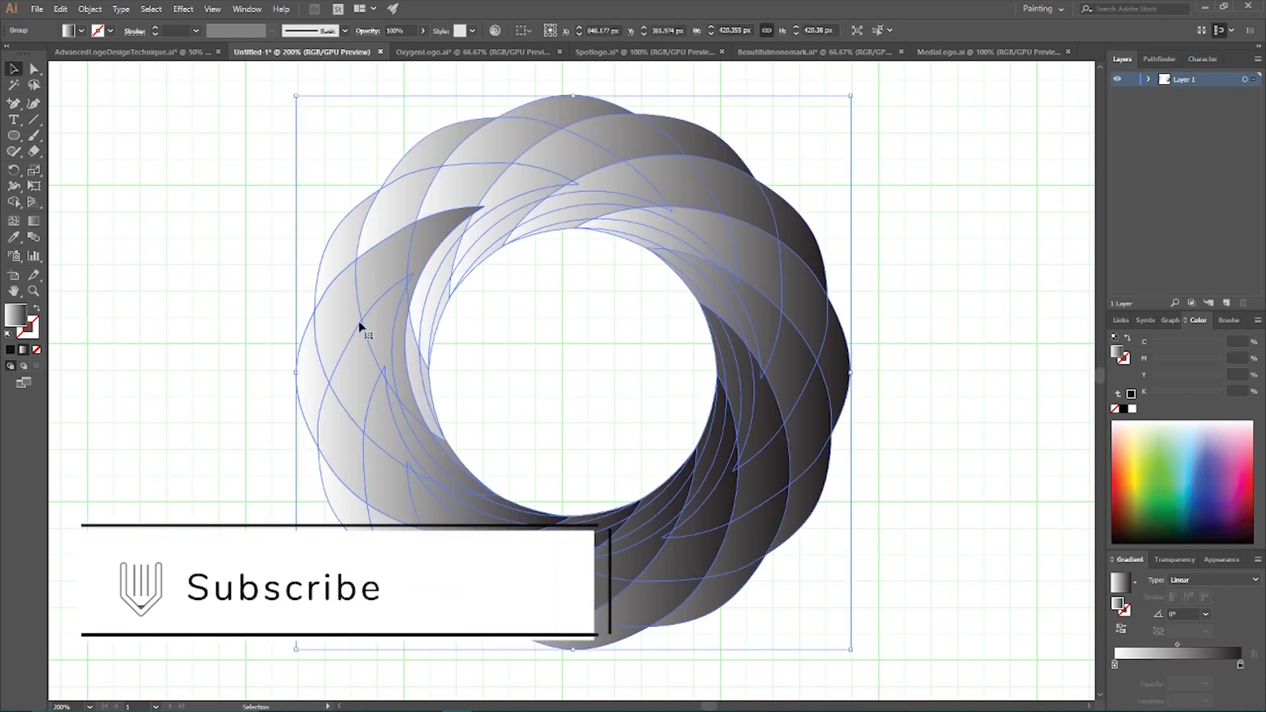
Enter the ring group in isolation, undo the accidental crescent move, and exit isolation
{"action": "left_click", "coordinate": [271, 314]}
{"action": "left_click", "coordinate": [361, 357]}
{"action": "double_click", "coordinate": [358, 354]}
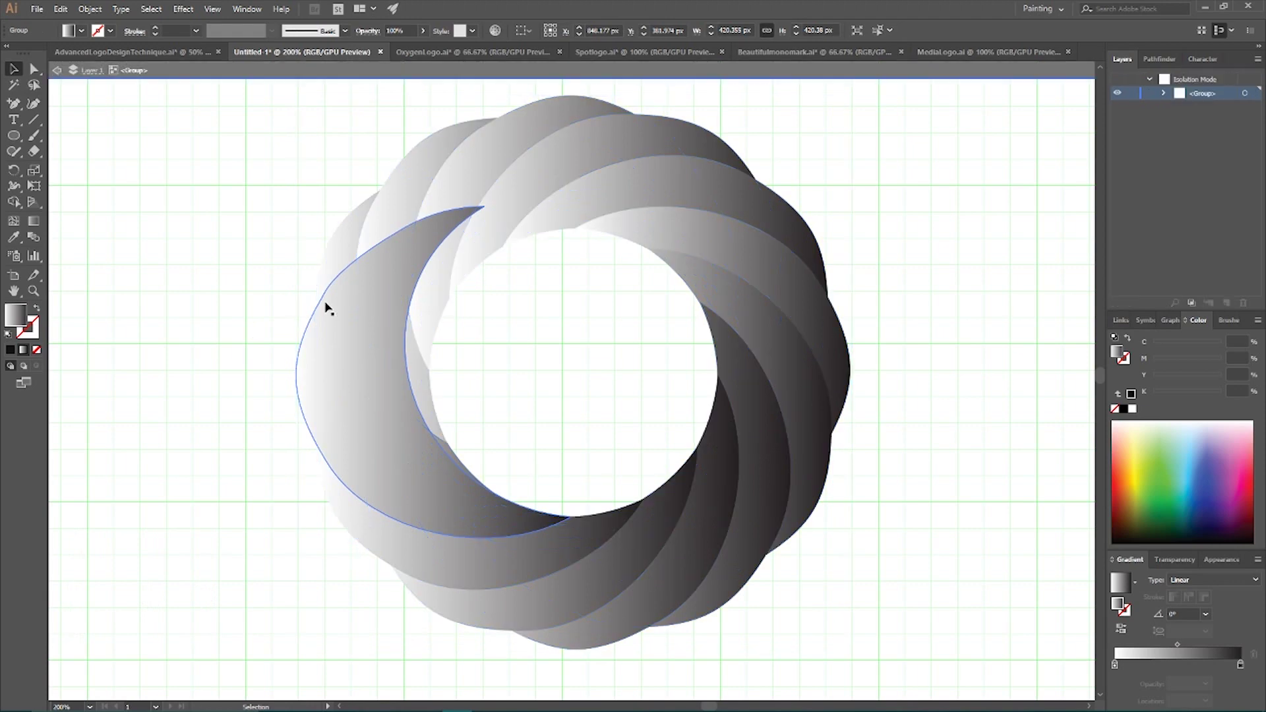
{"action": "left_click_drag", "start_coordinate": [334, 311], "coordinate": [139, 316]}
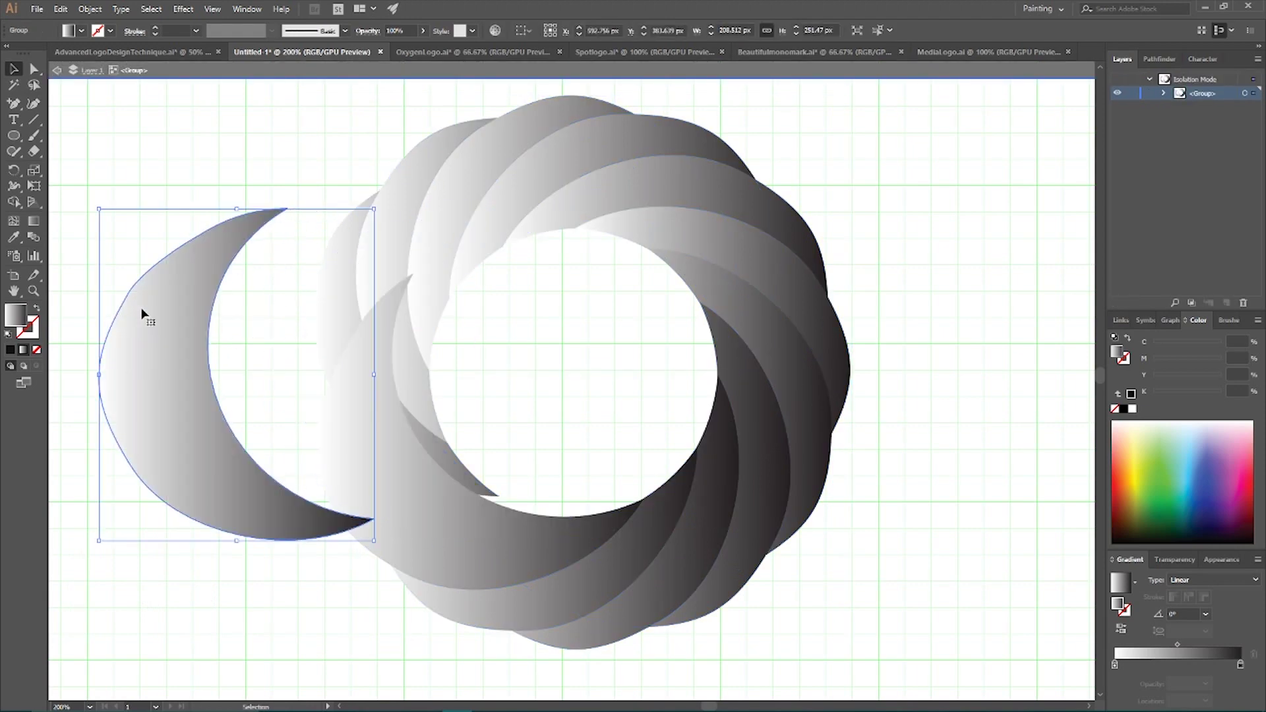
{"action": "key", "text": "ctrl+z"}
{"action": "key", "text": "ctrl+a"}
{"action": "key", "text": "shift+m"}
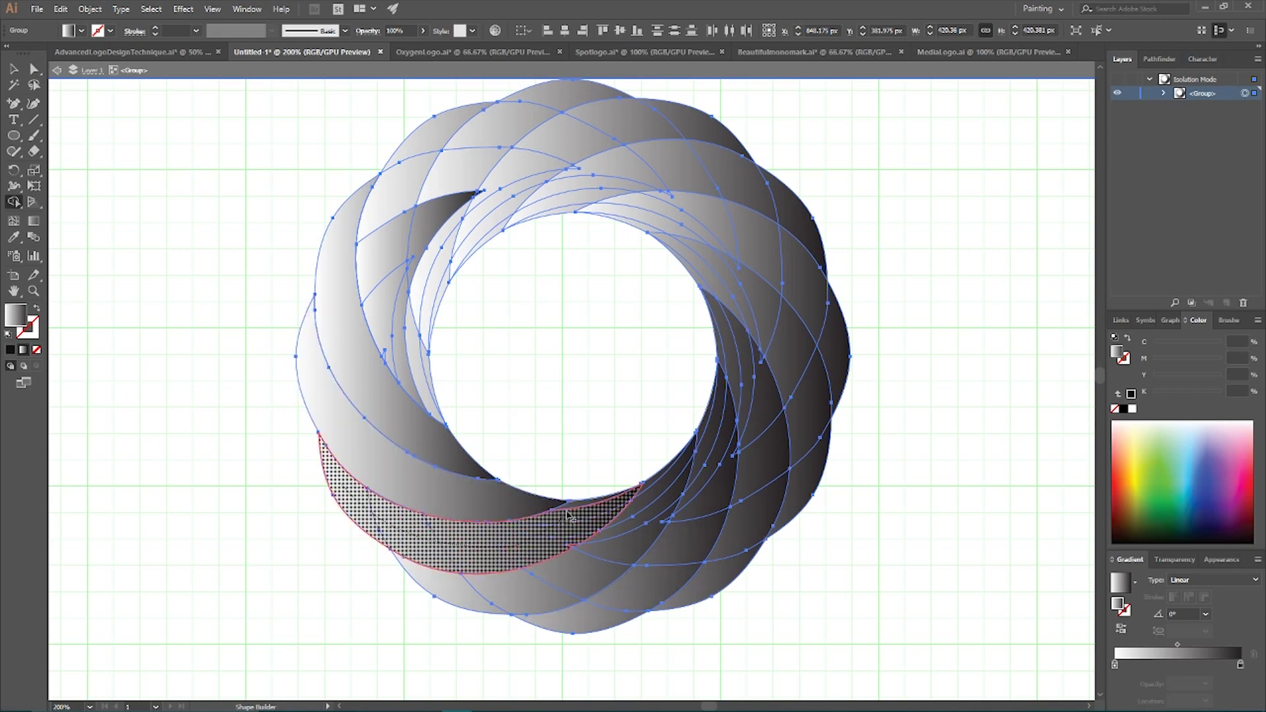
{"action": "scroll", "coordinate": [409, 369], "scroll_direction": "down", "scroll_amount": 2}
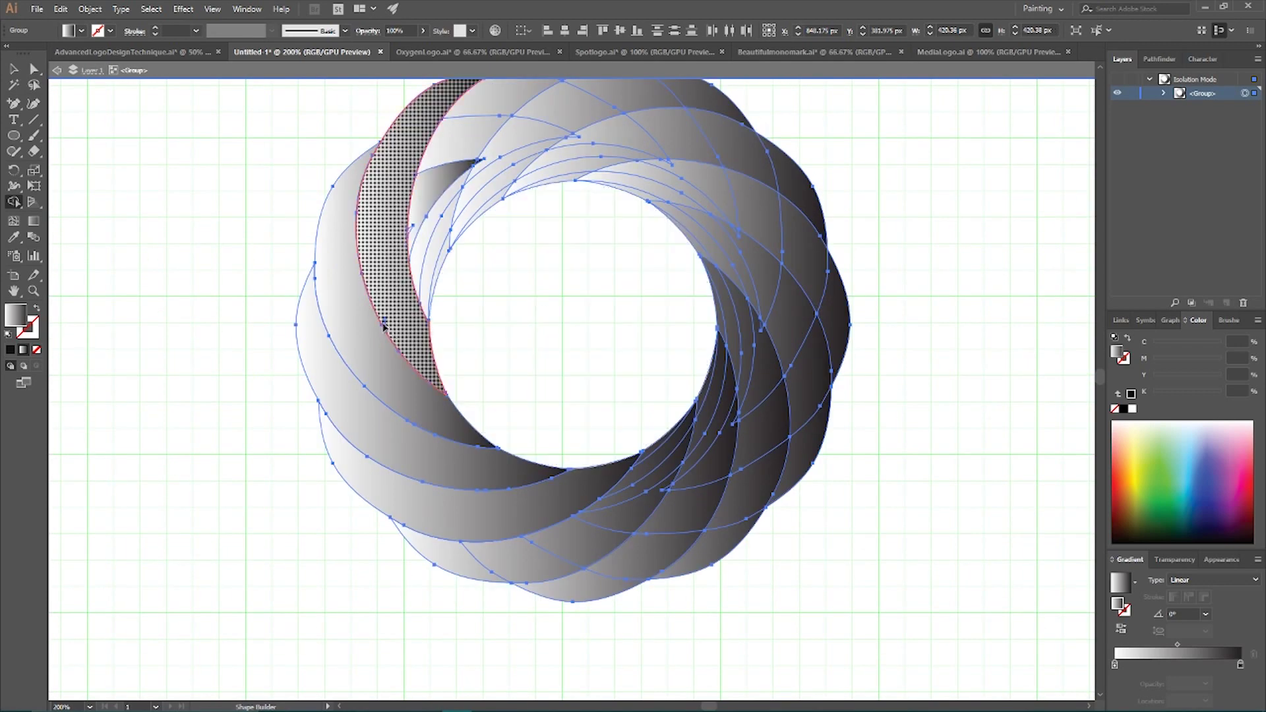
{"action": "scroll", "coordinate": [415, 313], "scroll_direction": "up", "scroll_amount": 3}
{"action": "key", "text": "Escape"}
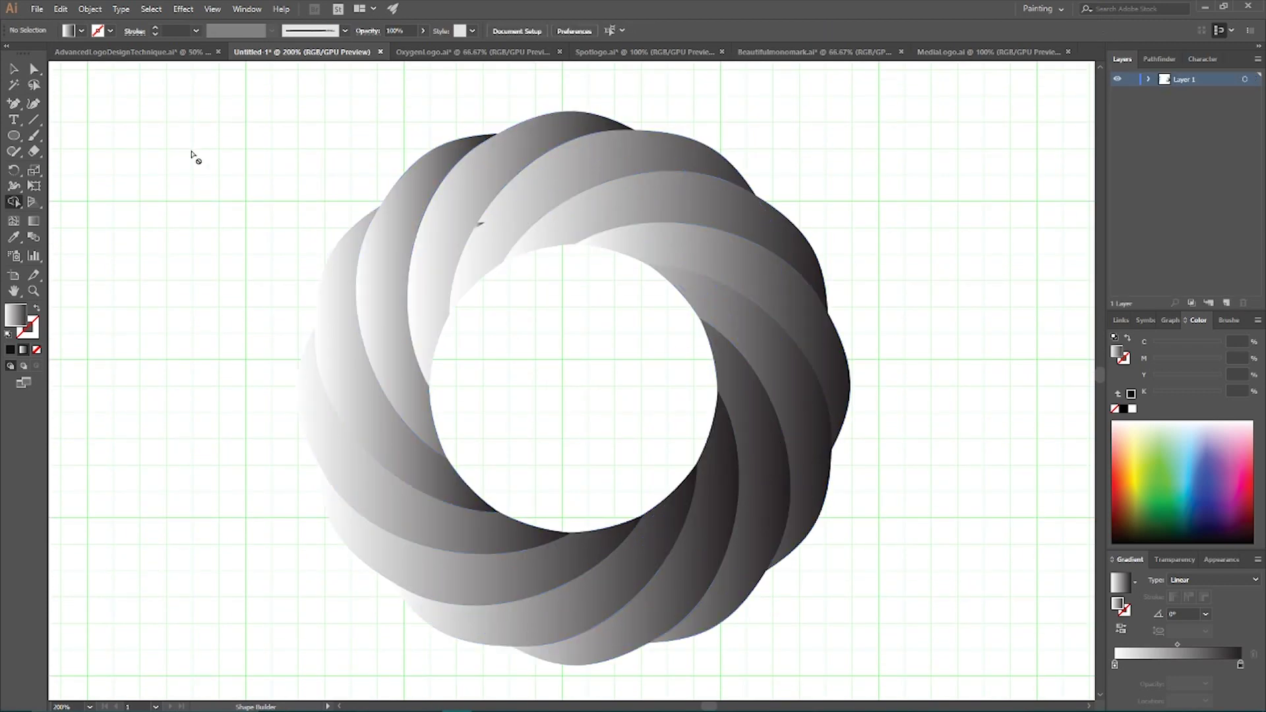
With Shape Builder, merge each band's overlapping fragments into whole petals
{"action": "key", "text": "ctrl+a"}
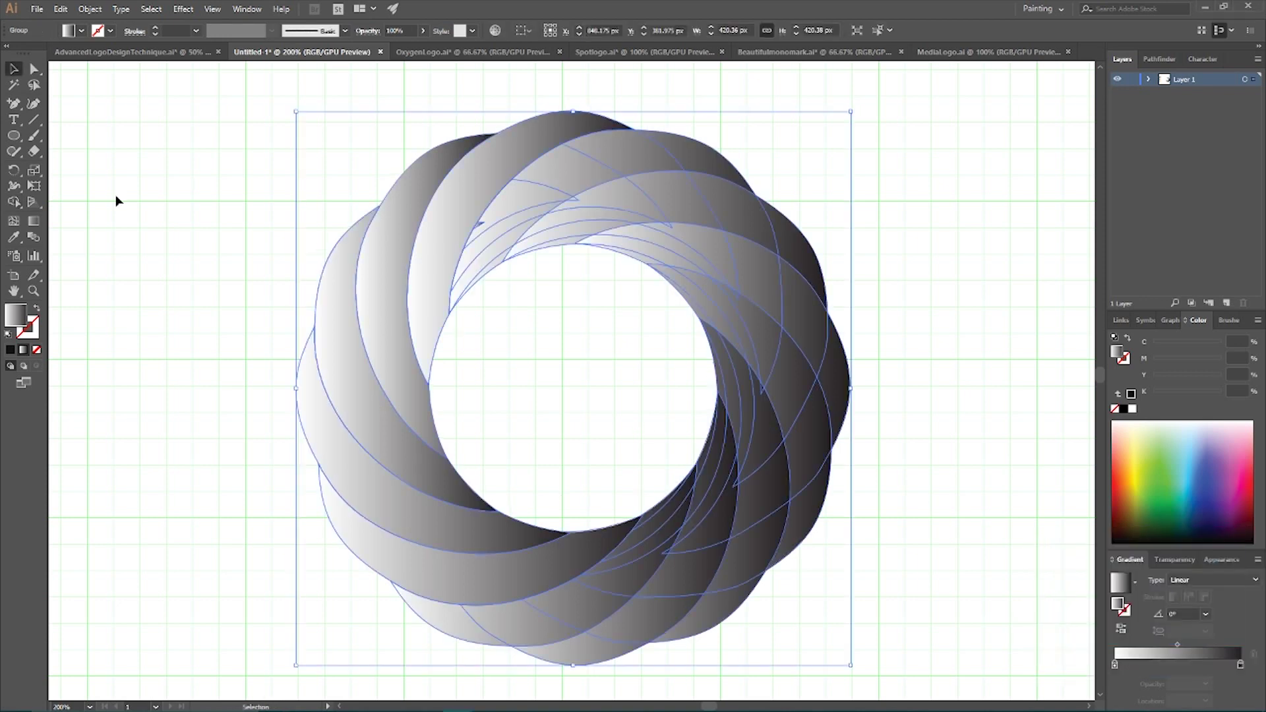
{"action": "mouse_move", "coordinate": [685, 146]}
{"action": "left_mouse_down"}
{"action": "mouse_move", "coordinate": [508, 217]}
{"action": "mouse_move", "coordinate": [462, 277]}
{"action": "left_mouse_up"}
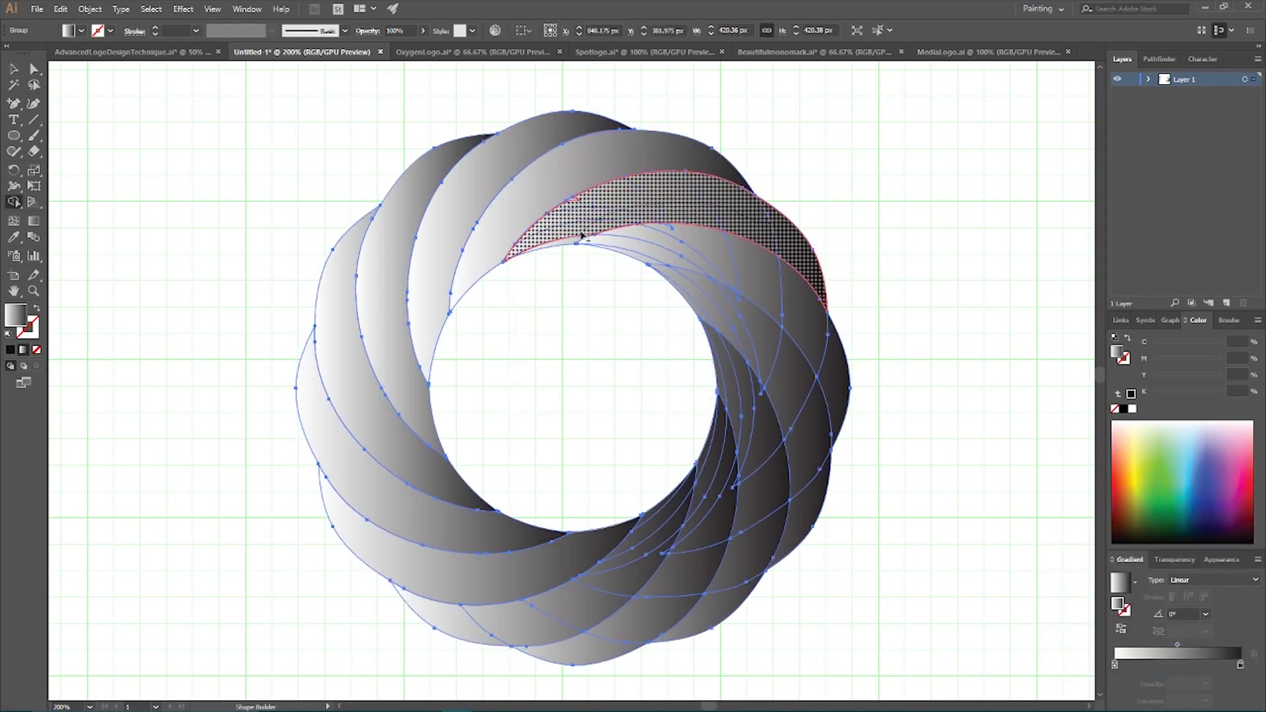
{"action": "mouse_move", "coordinate": [795, 252]}
{"action": "left_mouse_down"}
{"action": "mouse_move", "coordinate": [660, 245]}
{"action": "mouse_move", "coordinate": [798, 310]}
{"action": "mouse_move", "coordinate": [739, 258]}
{"action": "left_mouse_up"}
{"action": "mouse_move", "coordinate": [821, 488]}
{"action": "left_mouse_down"}
{"action": "mouse_move", "coordinate": [763, 335]}
{"action": "mouse_move", "coordinate": [697, 315]}
{"action": "mouse_move", "coordinate": [739, 297]}
{"action": "left_mouse_up"}
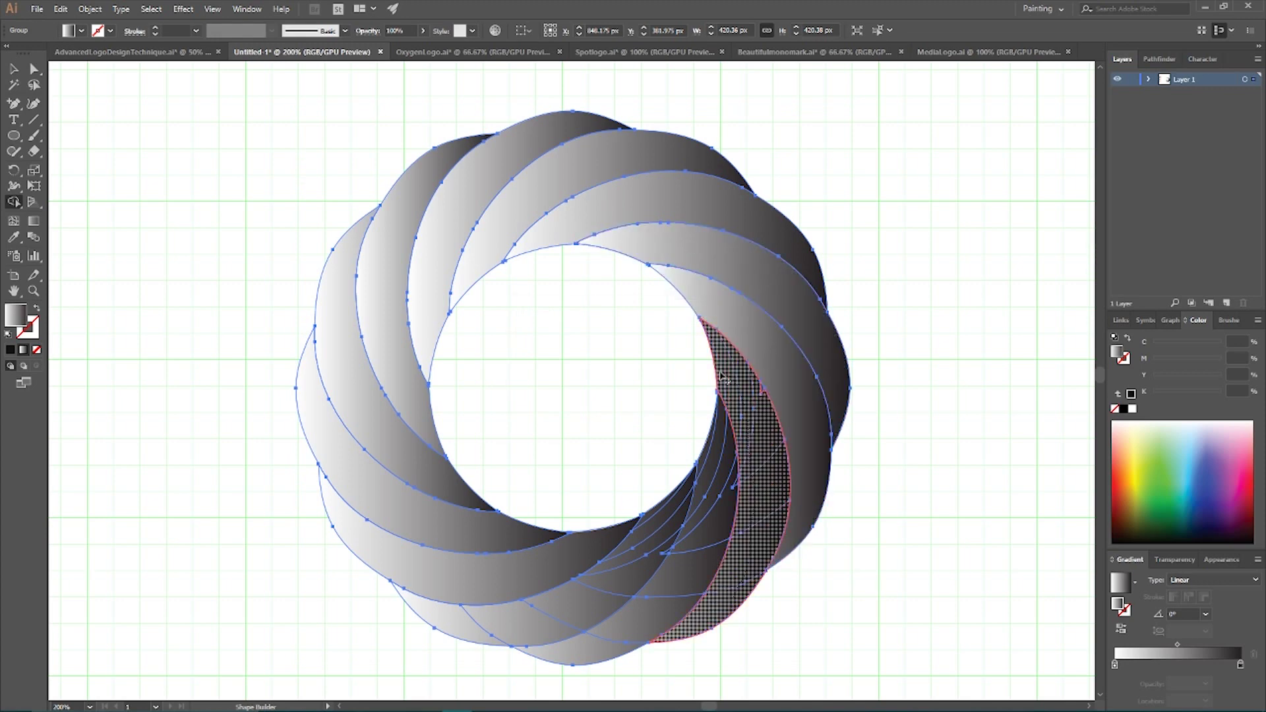
{"action": "scroll", "coordinate": [748, 405], "scroll_direction": "down", "scroll_amount": 2}
{"action": "scroll", "coordinate": [750, 405], "scroll_direction": "down", "scroll_amount": 2}
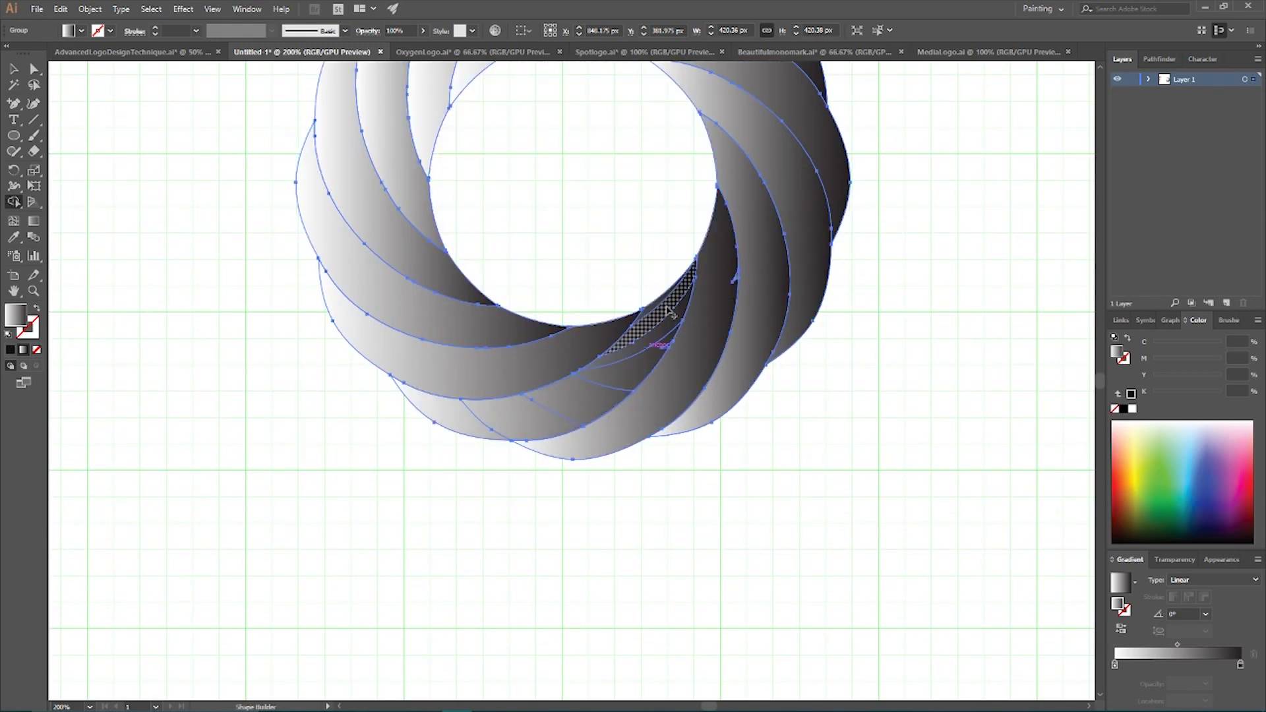
{"action": "left_click_drag", "start_coordinate": [507, 432], "coordinate": [422, 402]}
{"action": "key", "text": "v"}
{"action": "scroll", "coordinate": [462, 330], "scroll_direction": "up", "scroll_amount": 1}
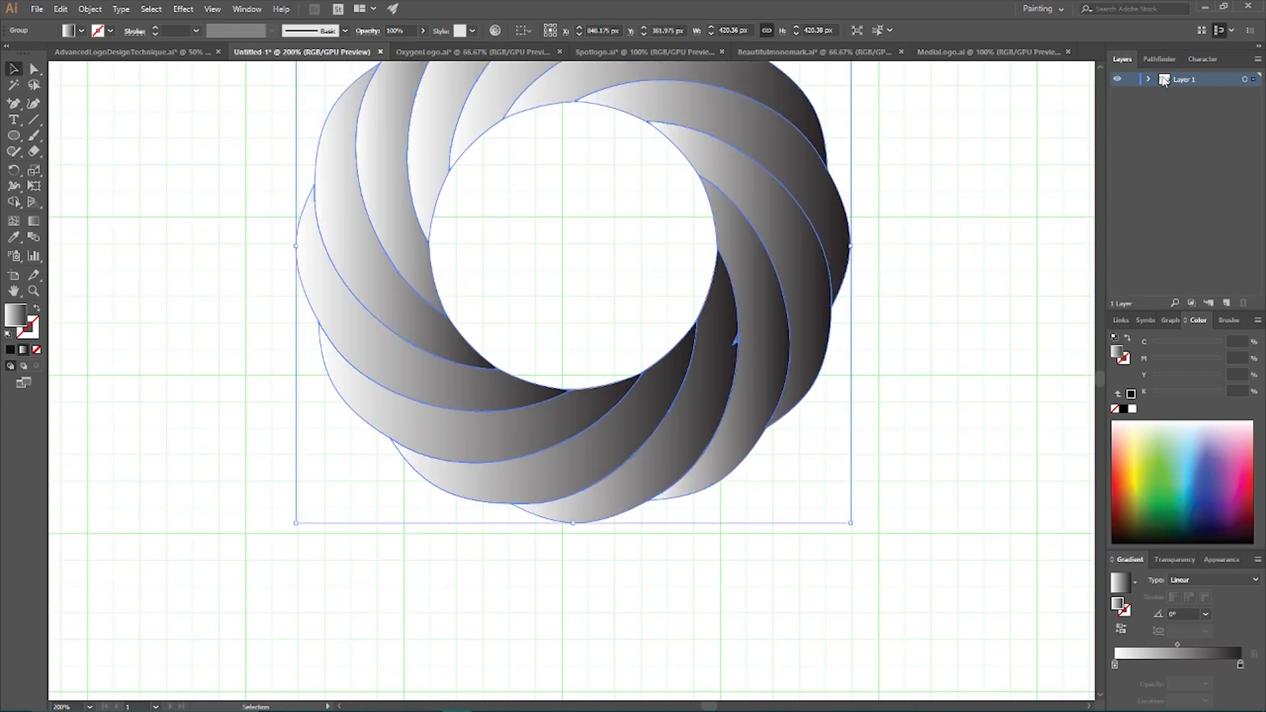
Ungroup the ring into separate pieces and clear the selection
{"action": "right_click", "coordinate": [724, 141]}
{"action": "left_click", "coordinate": [793, 243]}
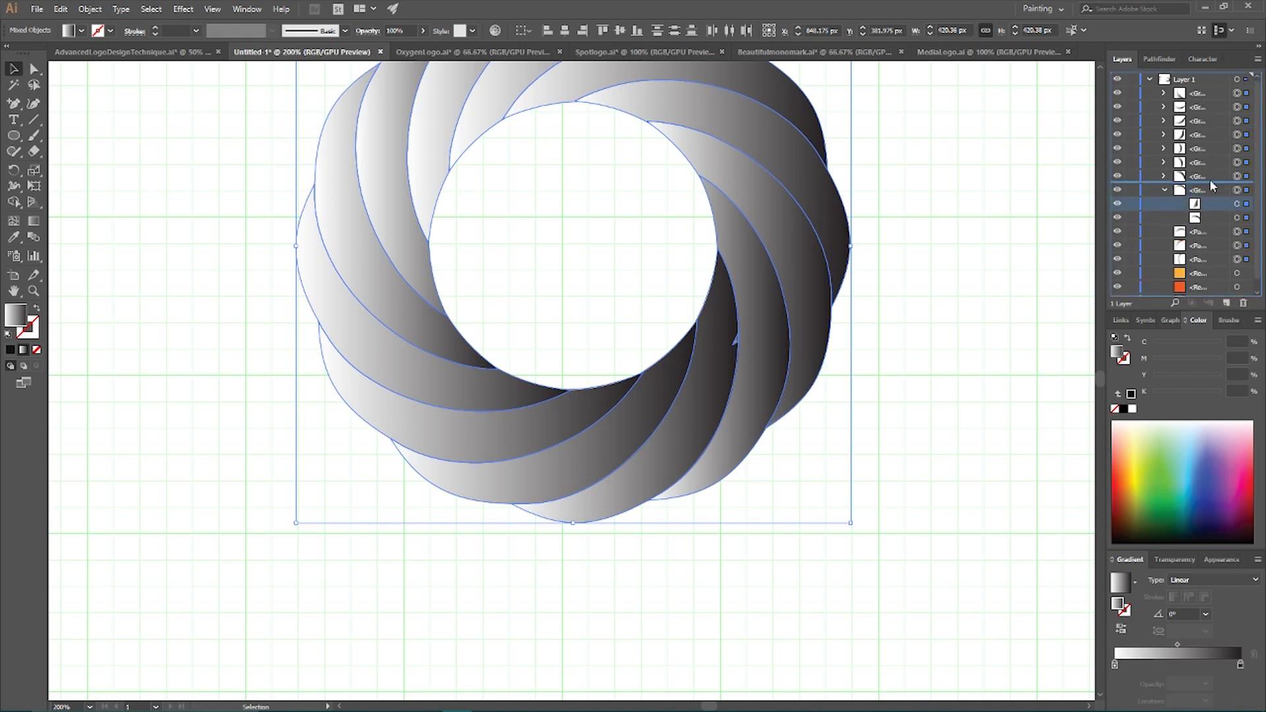
{"action": "left_click", "coordinate": [1241, 192]}
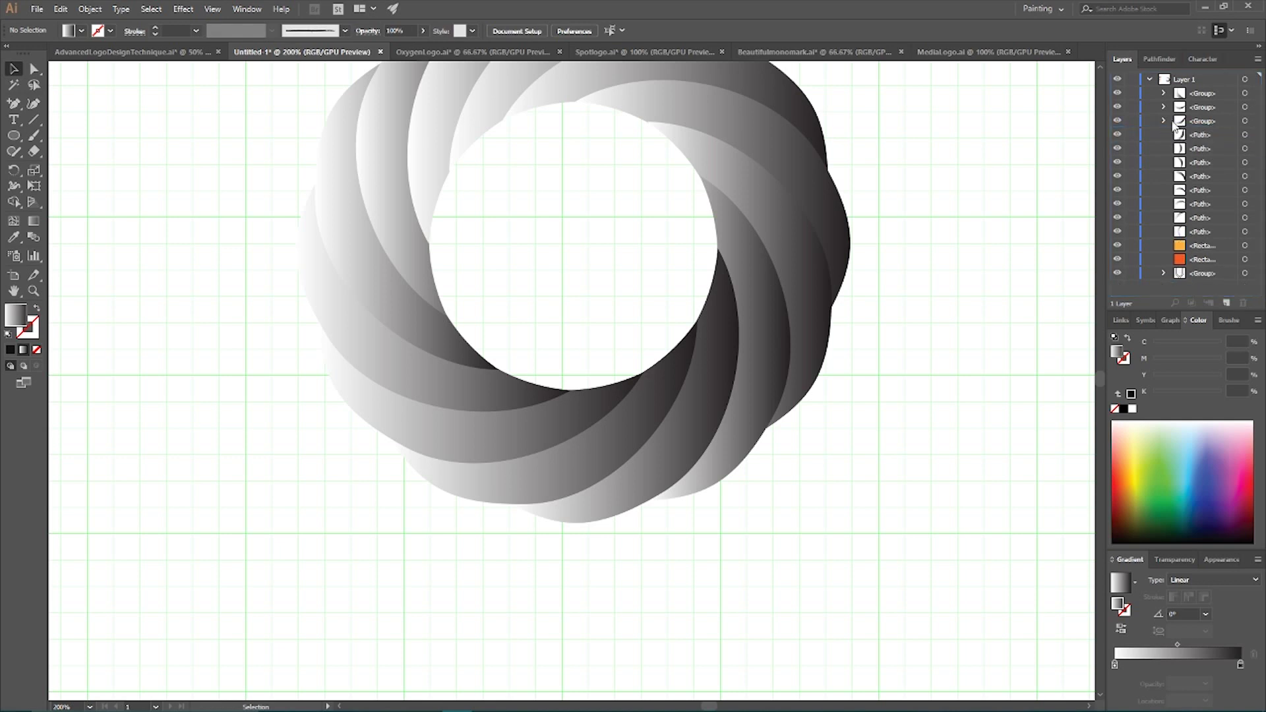
Move the nested paths up into Layer 1 and marquee-select all the ring's band paths
{"action": "left_click", "coordinate": [1211, 121]}
{"action": "left_click_drag", "start_coordinate": [1211, 120], "coordinate": [1162, 126]}
{"action": "left_click", "coordinate": [1165, 94]}
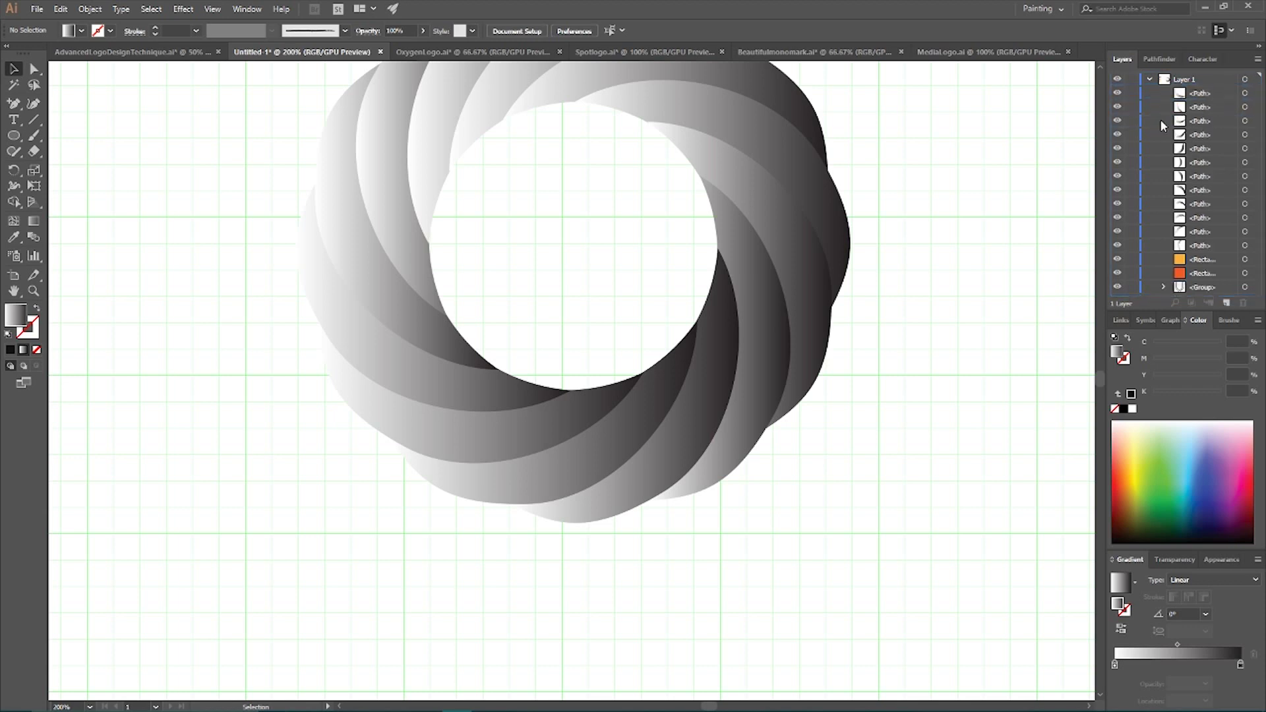
{"action": "scroll", "coordinate": [995, 157], "scroll_direction": "up", "scroll_amount": 3}
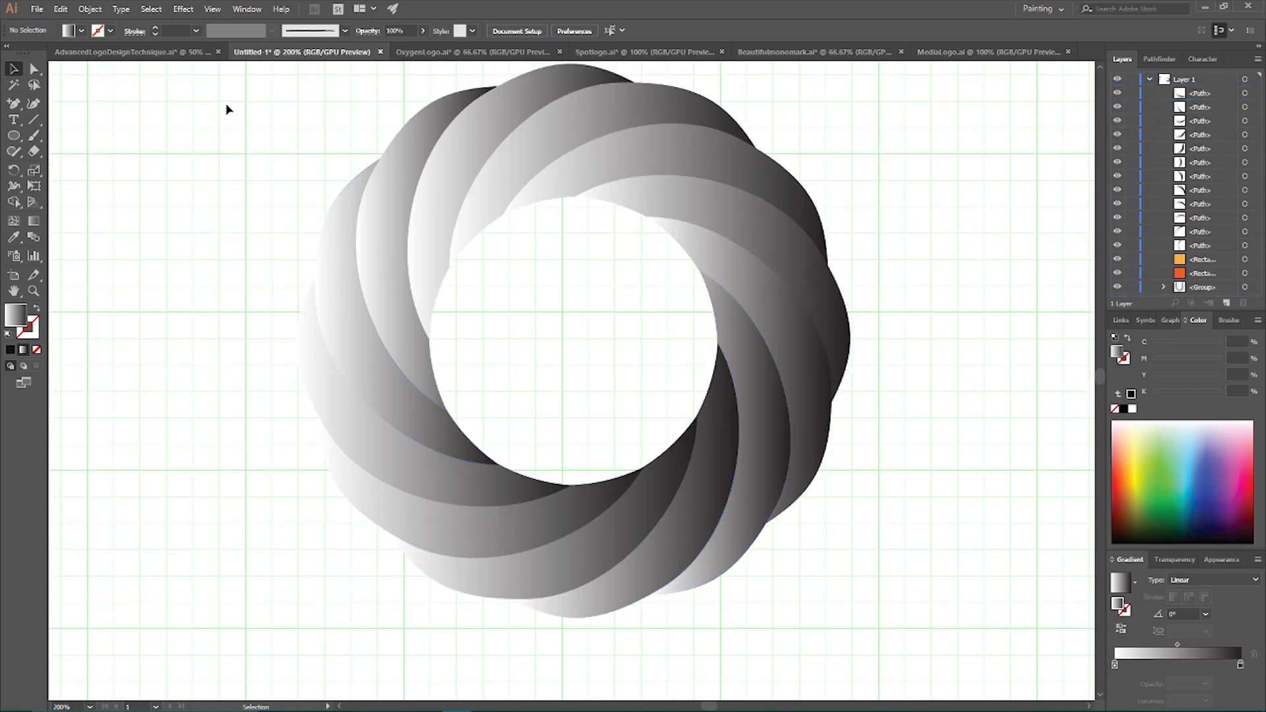
{"action": "left_click_drag", "start_coordinate": [225, 103], "coordinate": [924, 591]}
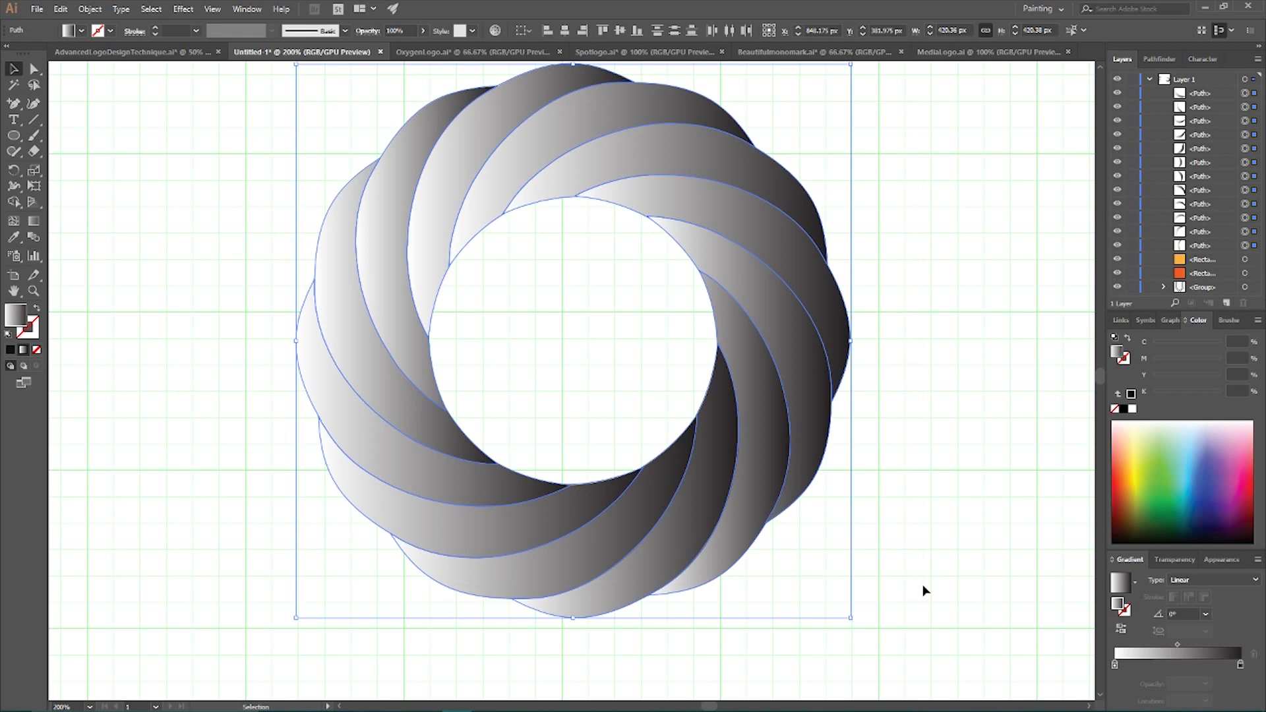
Zoom out and move the yellow square beside the red square
{"action": "key", "text": "a"}
{"action": "key", "text": "ctrl+minus"}
{"action": "key", "text": "ctrl+minus"}
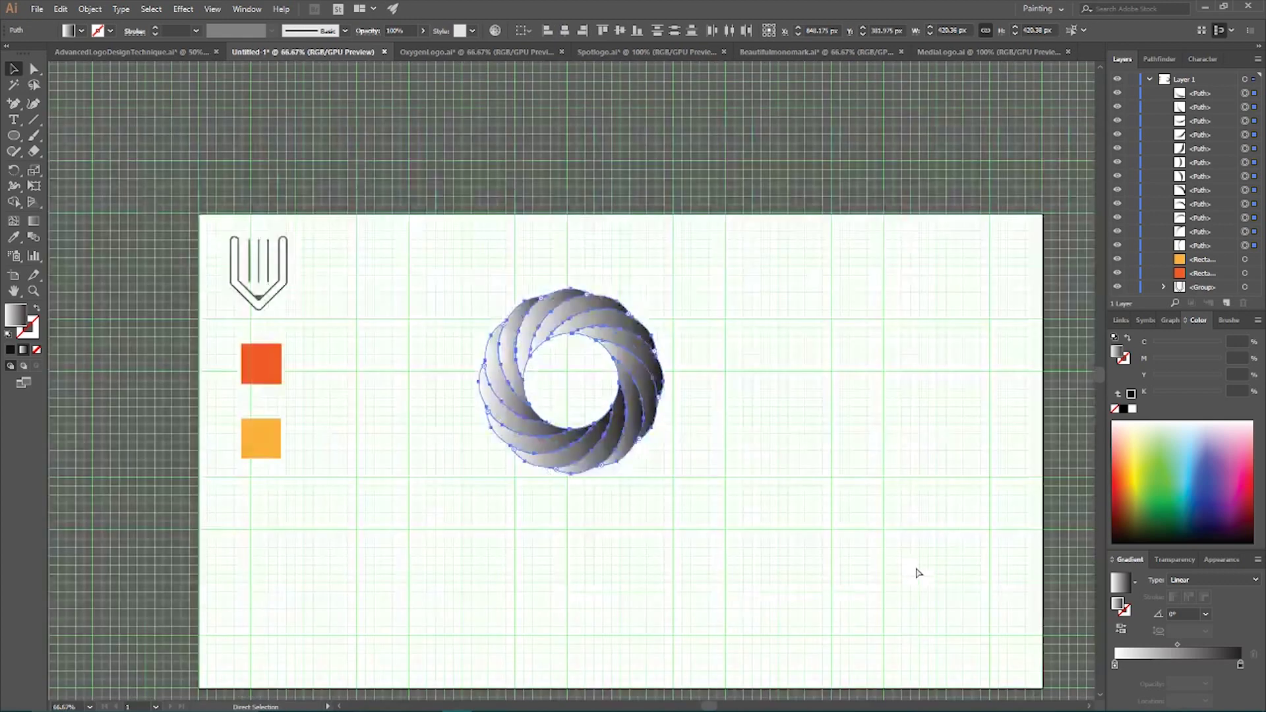
{"action": "key", "text": "v"}
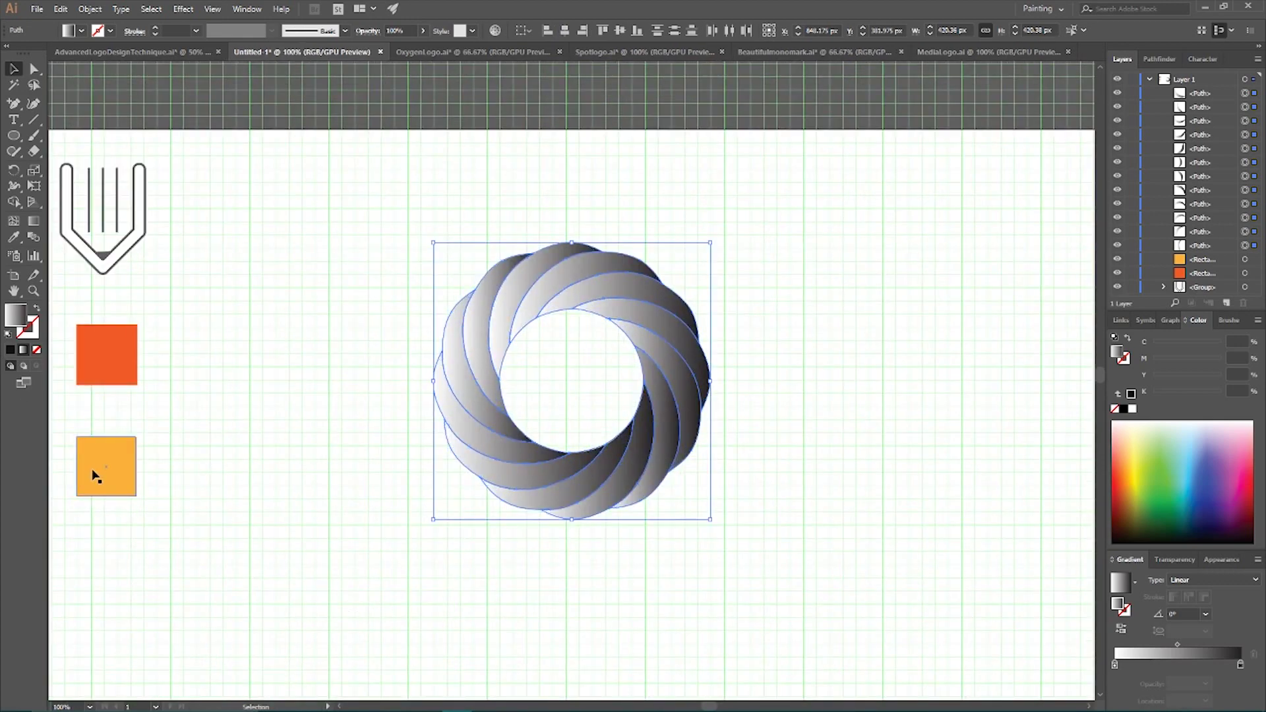
{"action": "left_click_drag", "start_coordinate": [97, 466], "coordinate": [180, 349]}
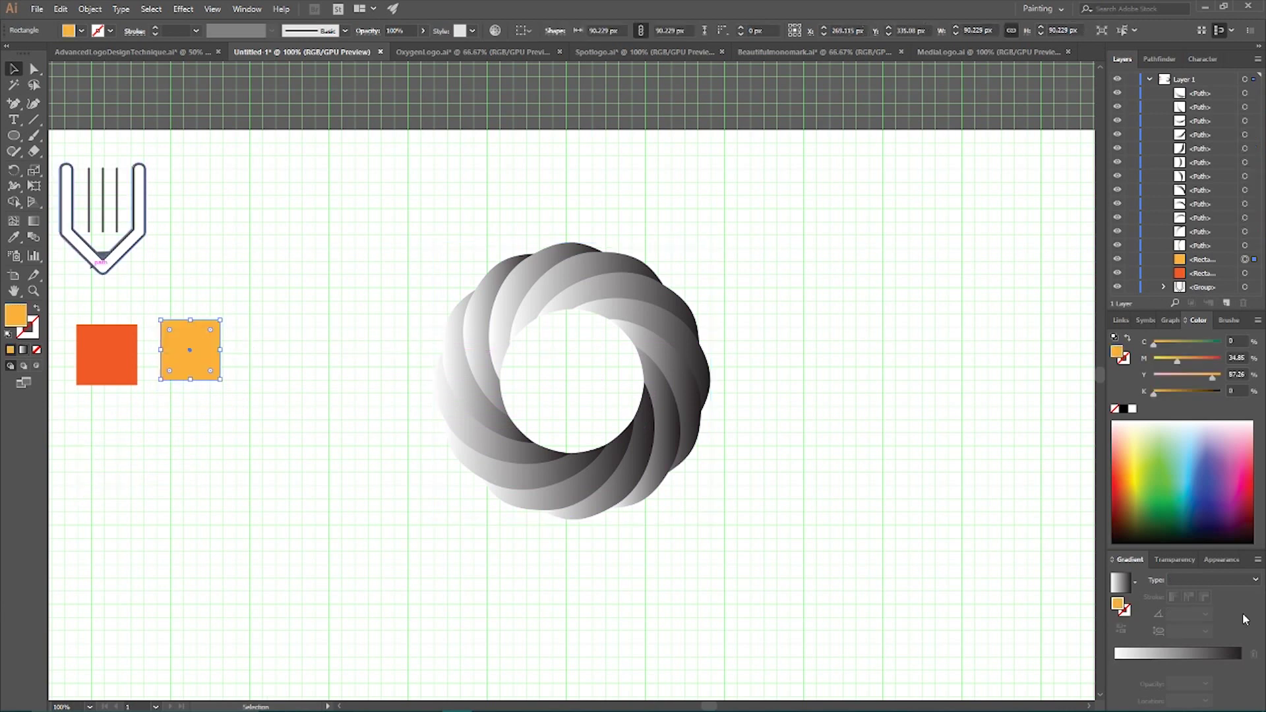
Set the ring gradient's left stop to the yellow square's colour at 50% location
{"action": "left_click_drag", "start_coordinate": [797, 231], "coordinate": [414, 561]}
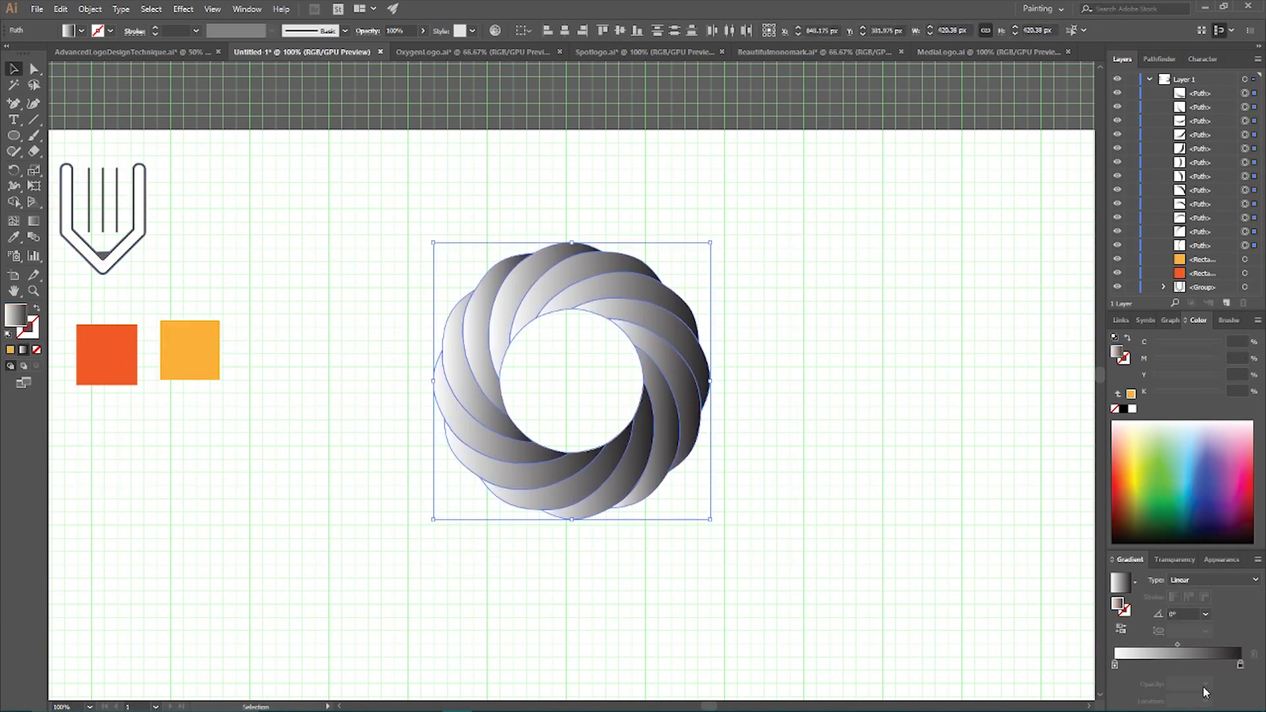
{"action": "left_click", "coordinate": [1114, 663]}
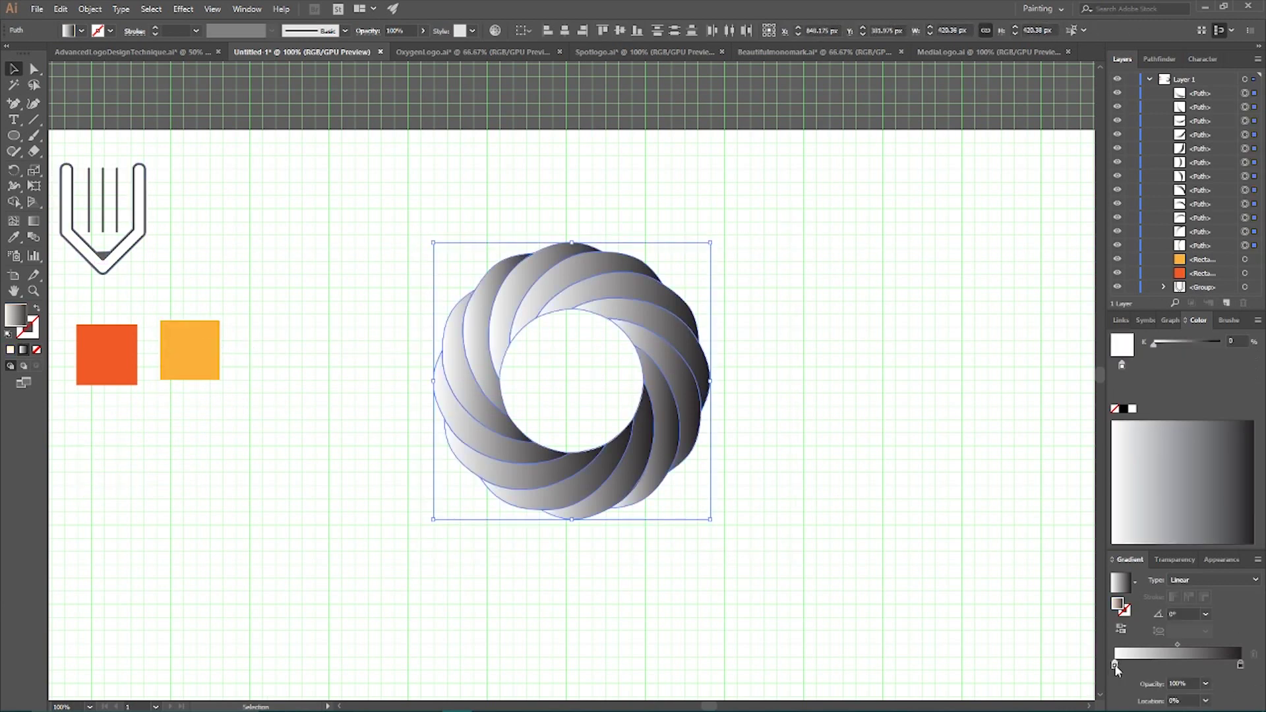
{"action": "left_click", "coordinate": [16, 240]}
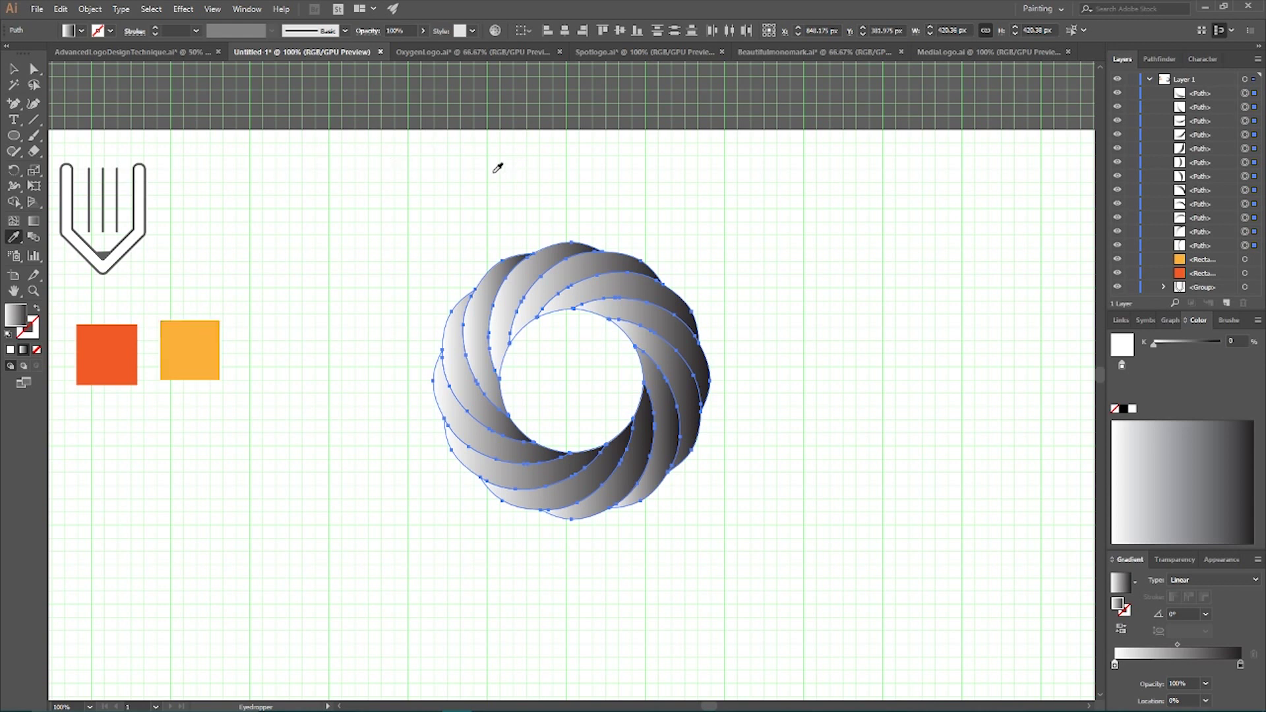
{"action": "left_click", "coordinate": [203, 336], "text": "shift"}
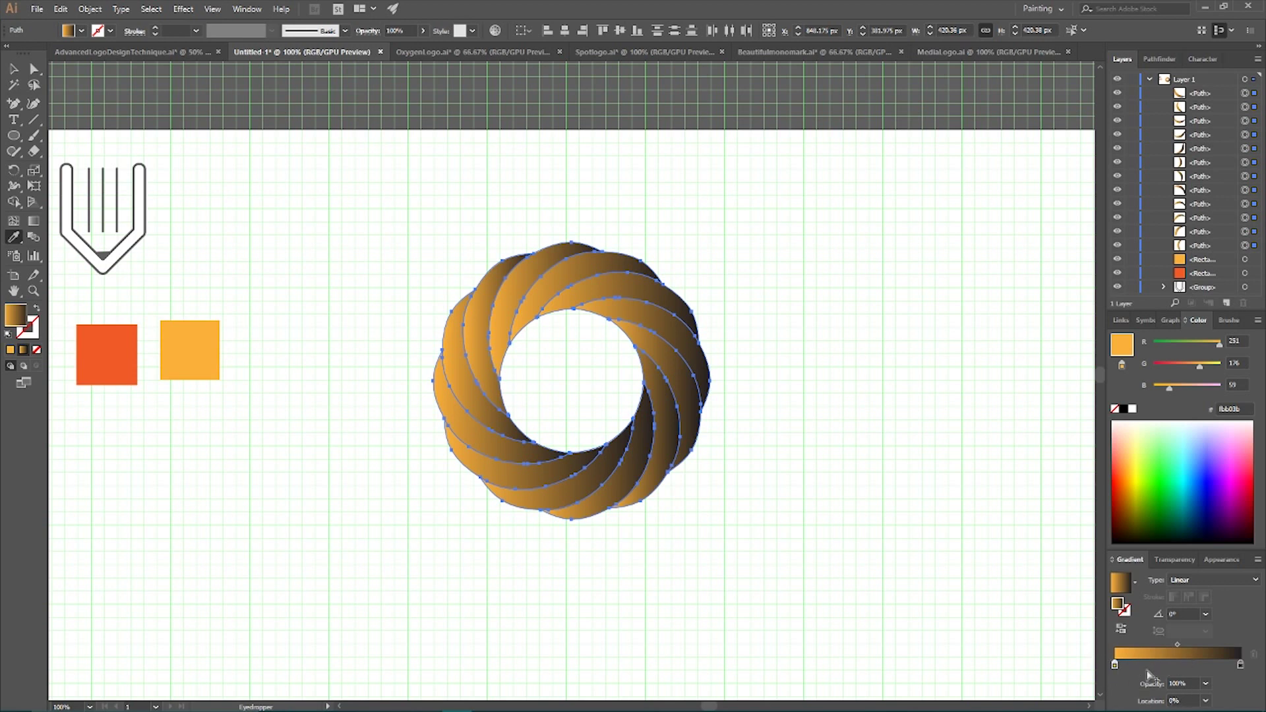
{"action": "left_click", "coordinate": [1154, 700]}
{"action": "key", "text": "Return"}
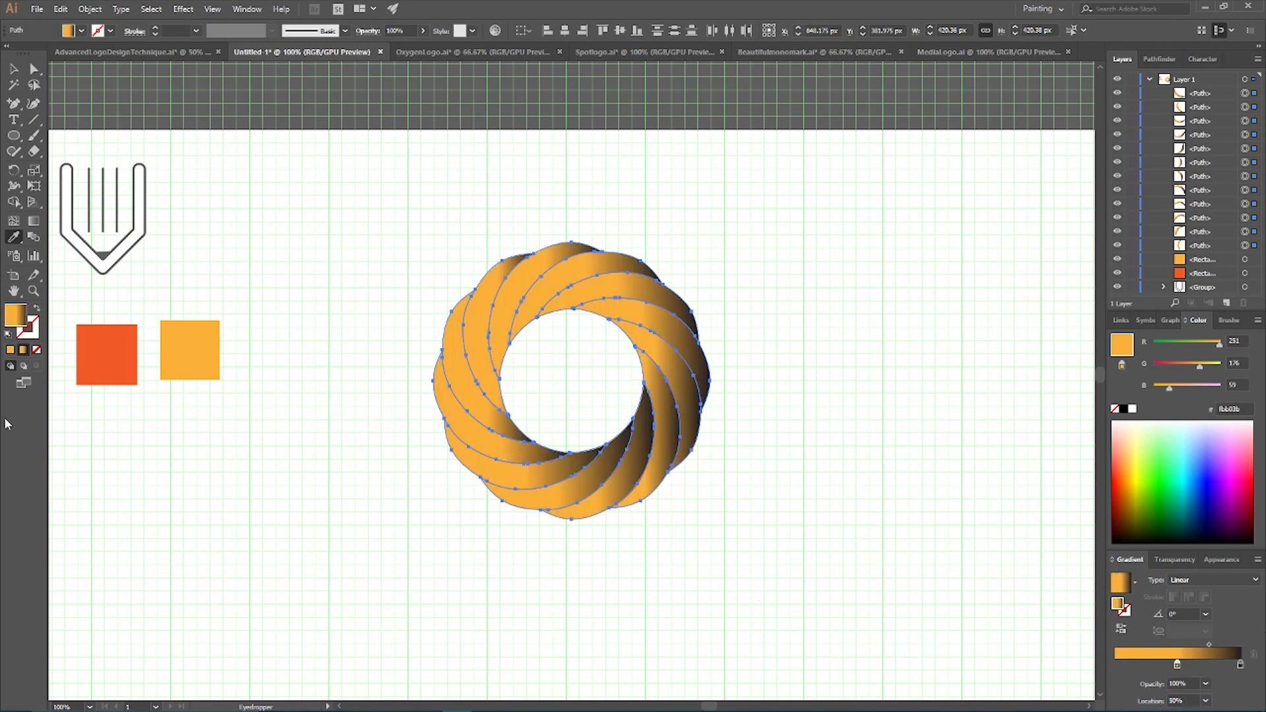
{"action": "left_click", "coordinate": [12, 67]}
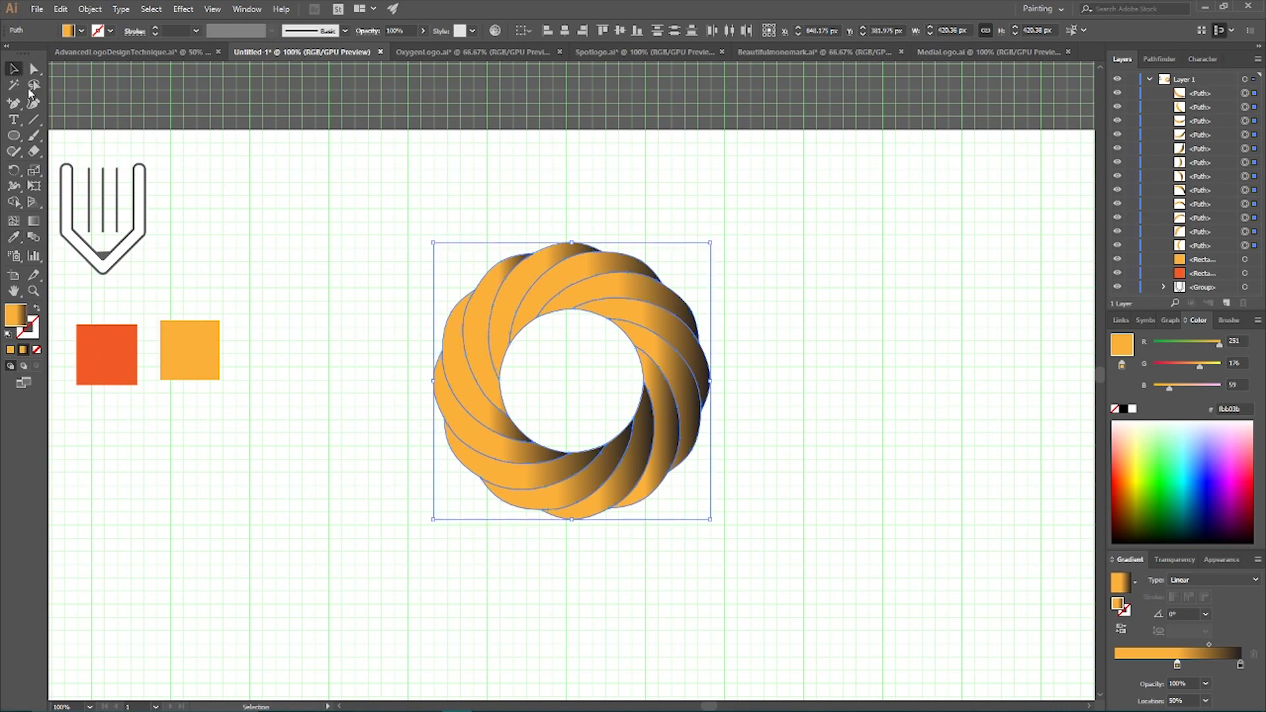
Reselect the ring and eyedrop the red square's colour into the black right gradient stop
{"action": "left_click", "coordinate": [338, 437]}
{"action": "left_click_drag", "start_coordinate": [374, 194], "coordinate": [750, 560]}
{"action": "left_click", "coordinate": [1240, 665]}
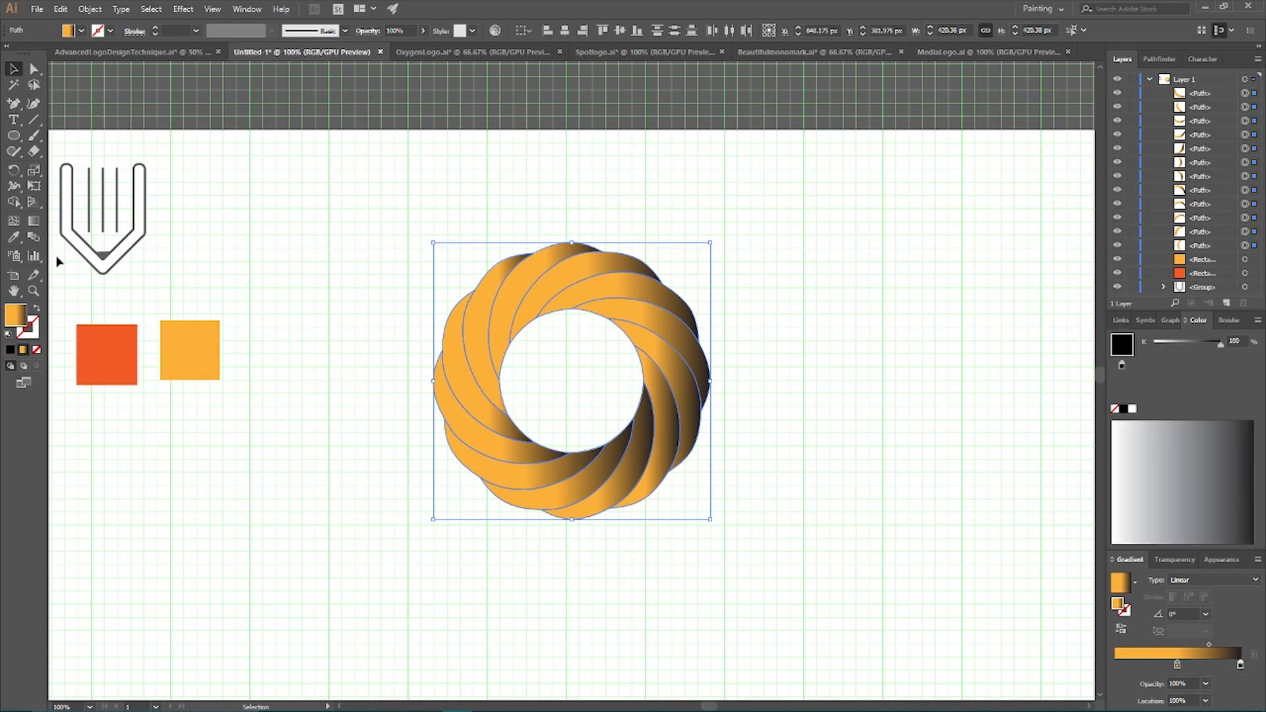
{"action": "key", "text": "i"}
{"action": "left_click", "coordinate": [104, 342], "text": "shift"}
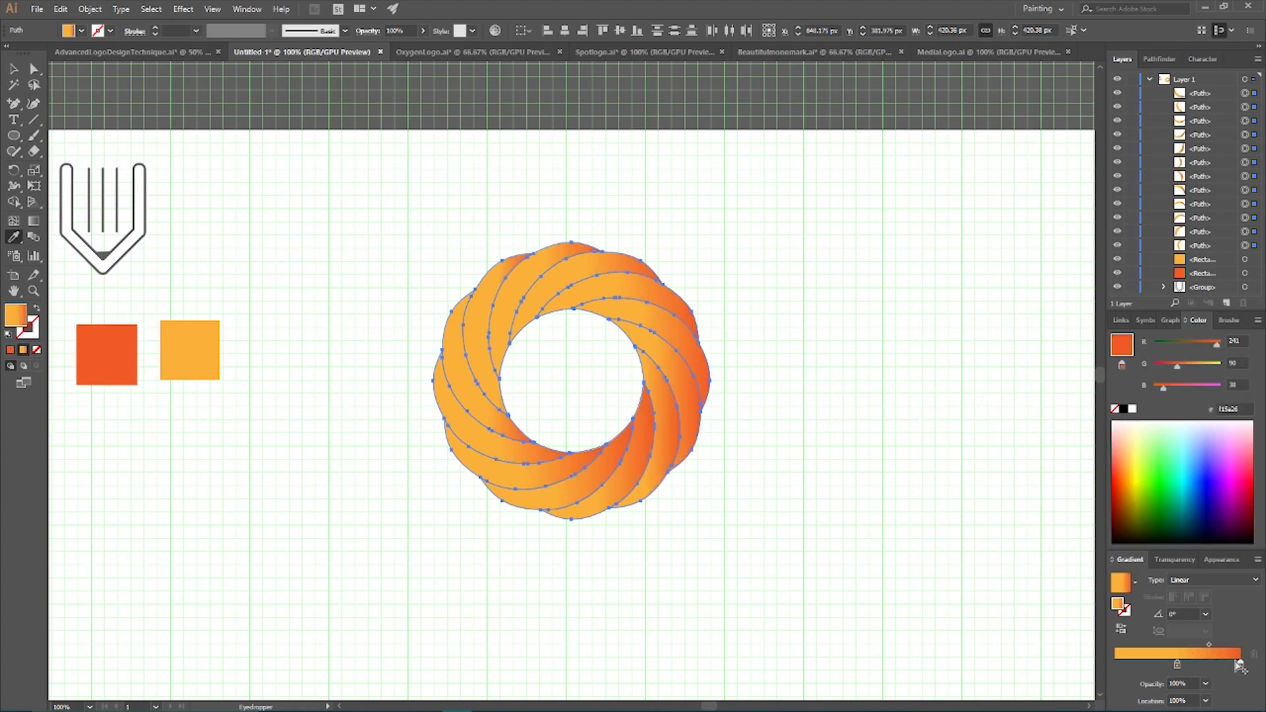
Add a new stop at 0% coloured with the red square's red-orange, then deselect
{"action": "left_click", "coordinate": [1118, 666]}
{"action": "left_click_drag", "start_coordinate": [1116, 666], "coordinate": [1114, 667]}
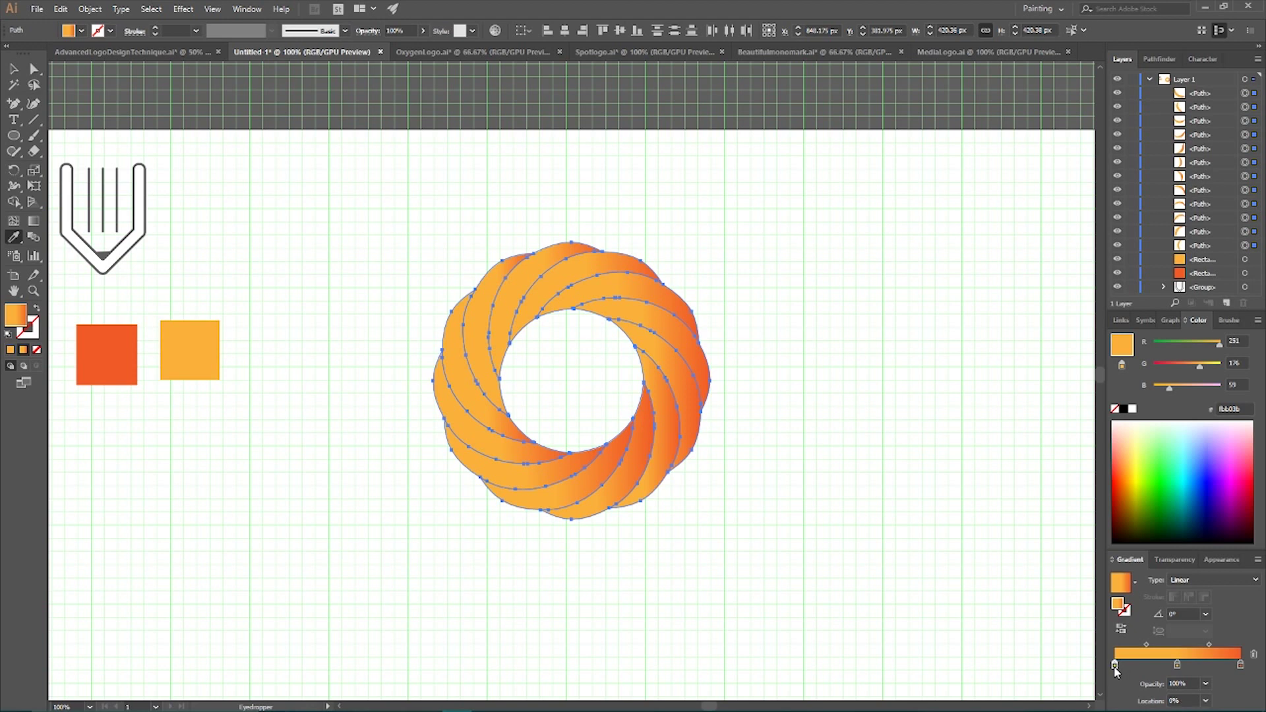
{"action": "left_click", "coordinate": [107, 329]}
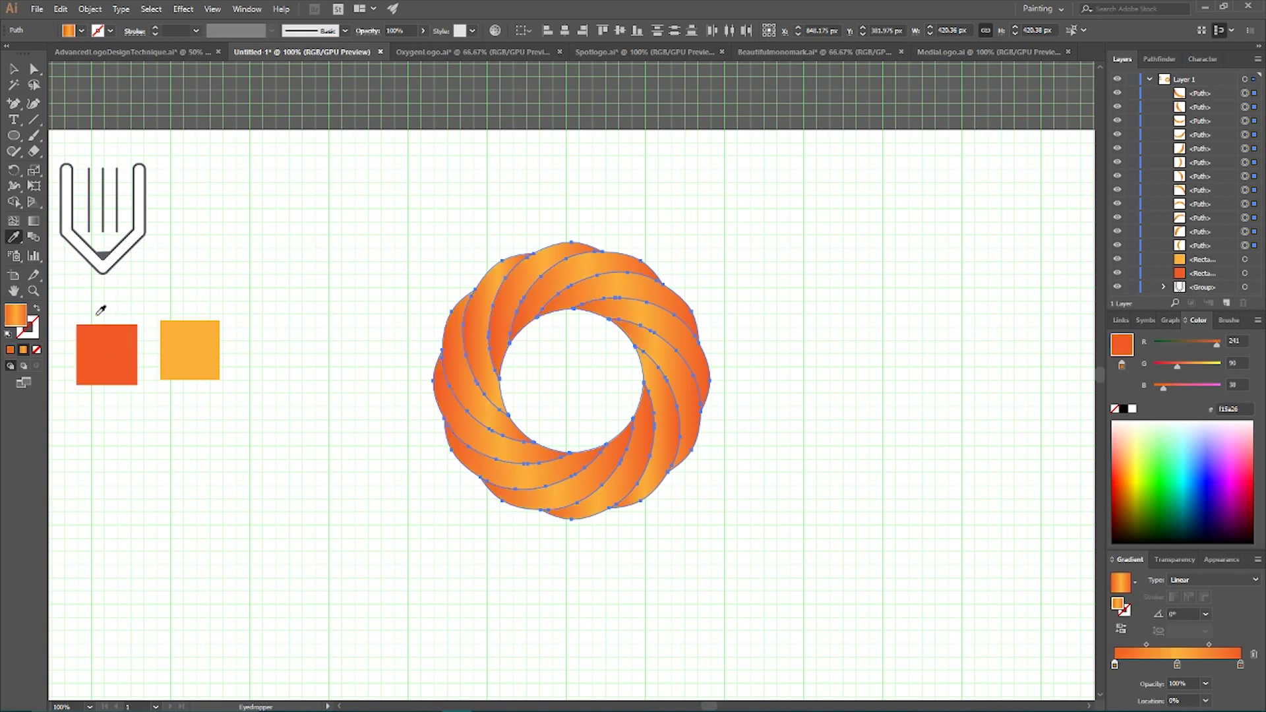
{"action": "left_click", "coordinate": [13, 69]}
{"action": "left_click_drag", "start_coordinate": [360, 155], "coordinate": [427, 211]}
With the Gradient tool, angle the top, left and lower-left arcs' gradients along their curves
{"action": "left_click", "coordinate": [578, 273]}
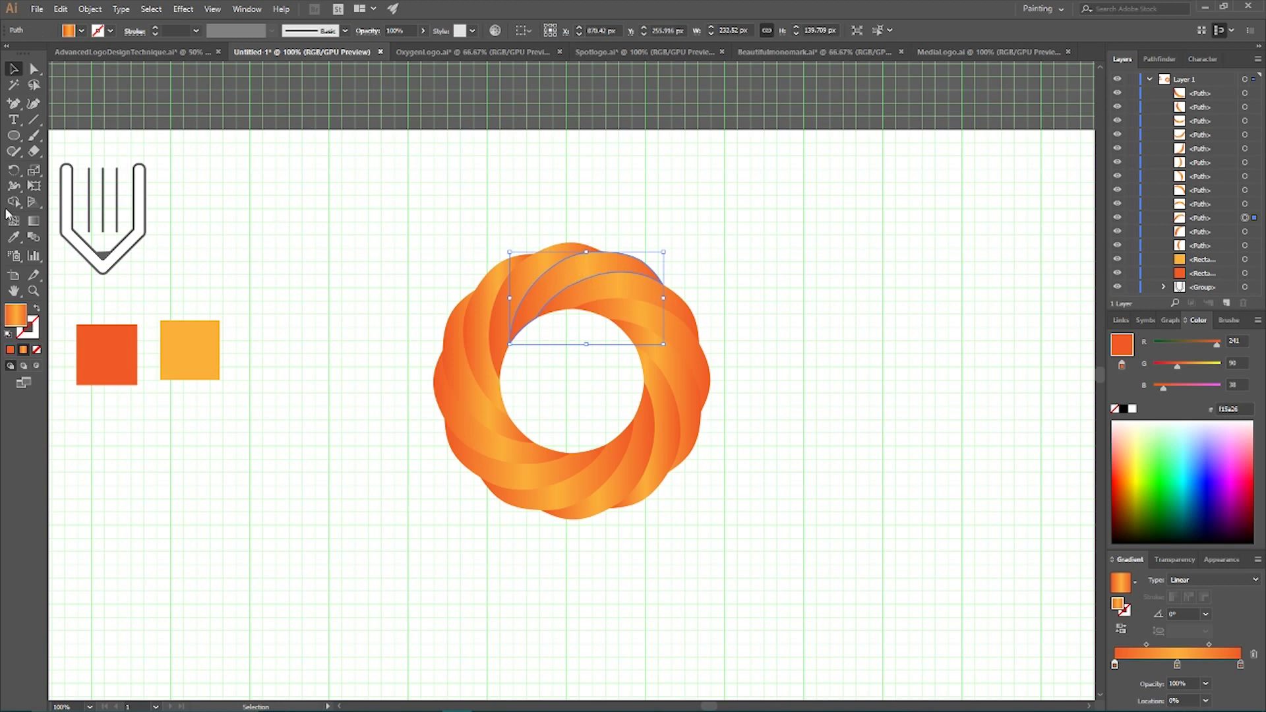
{"action": "left_click", "coordinate": [35, 220]}
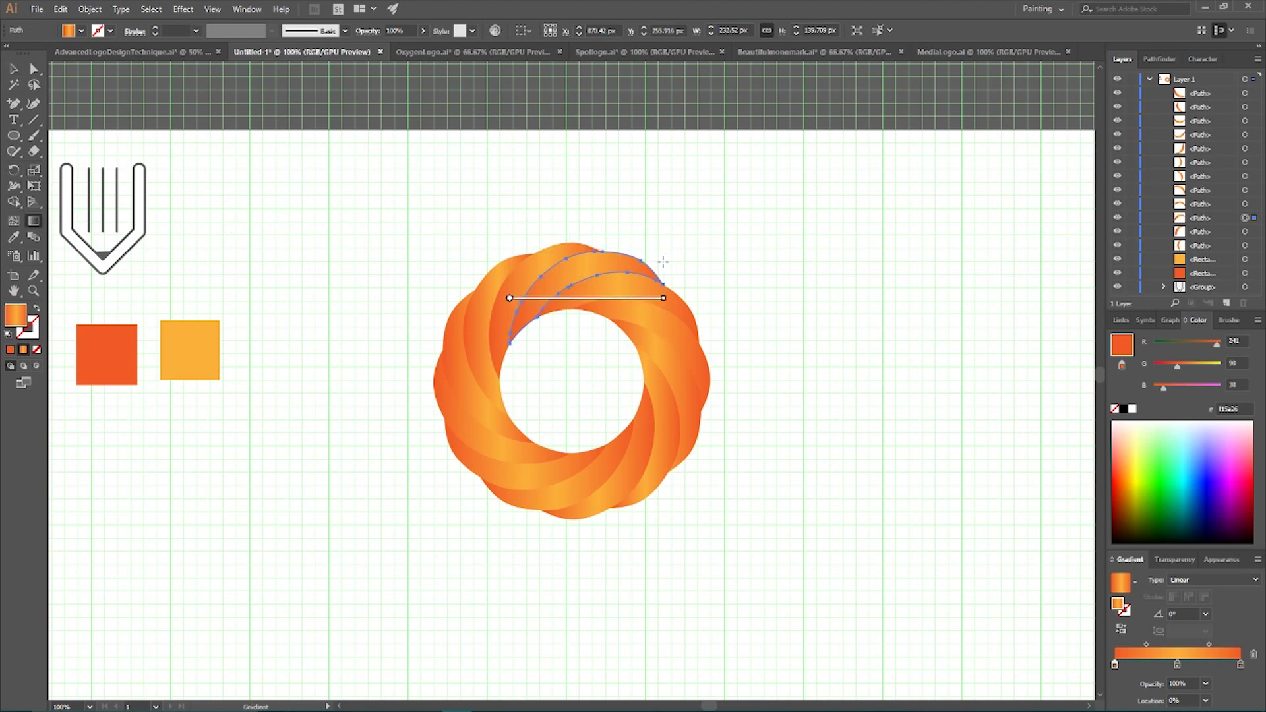
{"action": "left_click_drag", "start_coordinate": [637, 260], "coordinate": [529, 321]}
{"action": "left_click", "coordinate": [527, 278], "text": "ctrl"}
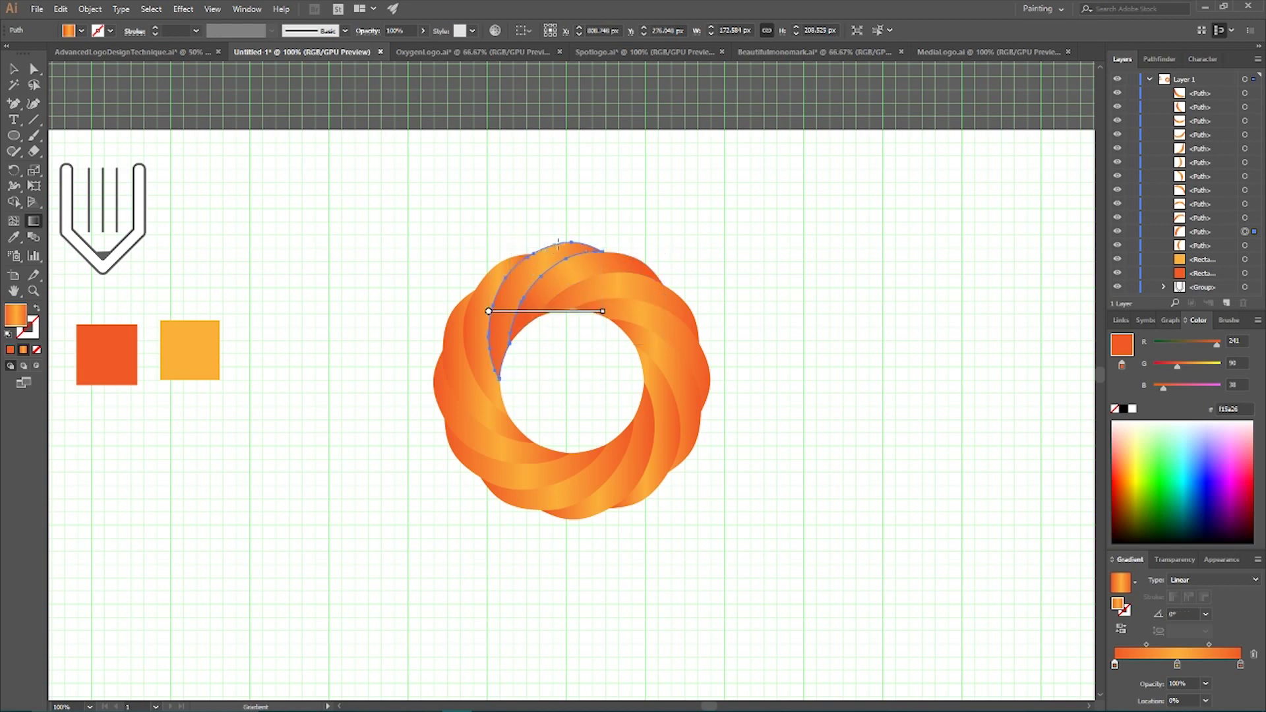
{"action": "left_click_drag", "start_coordinate": [565, 249], "coordinate": [504, 354]}
{"action": "left_click", "coordinate": [506, 420], "text": "ctrl"}
{"action": "left_click", "coordinate": [445, 363], "text": "ctrl"}
{"action": "key", "text": "g"}
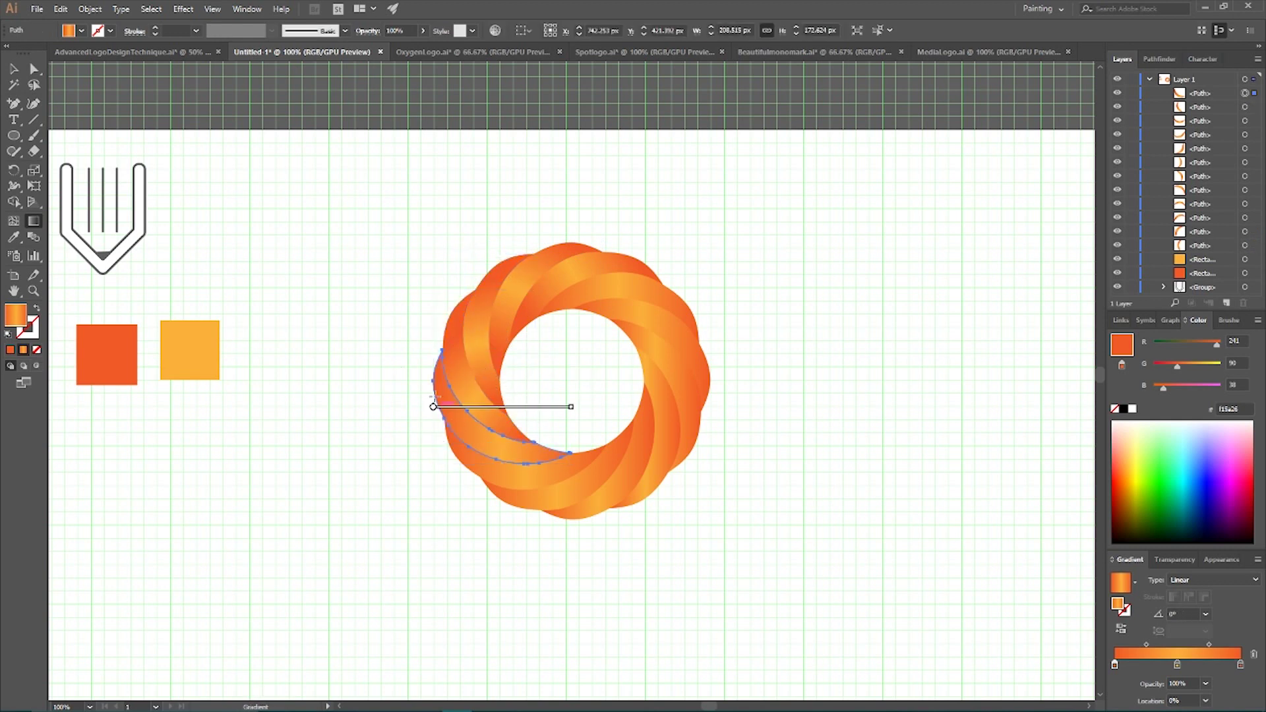
{"action": "left_click_drag", "start_coordinate": [451, 401], "coordinate": [555, 429]}
Redirect the upper-left, lower-right and right arcs' gradients, and re-angle the top arc to -133.2°
{"action": "left_click", "coordinate": [550, 290], "text": "ctrl"}
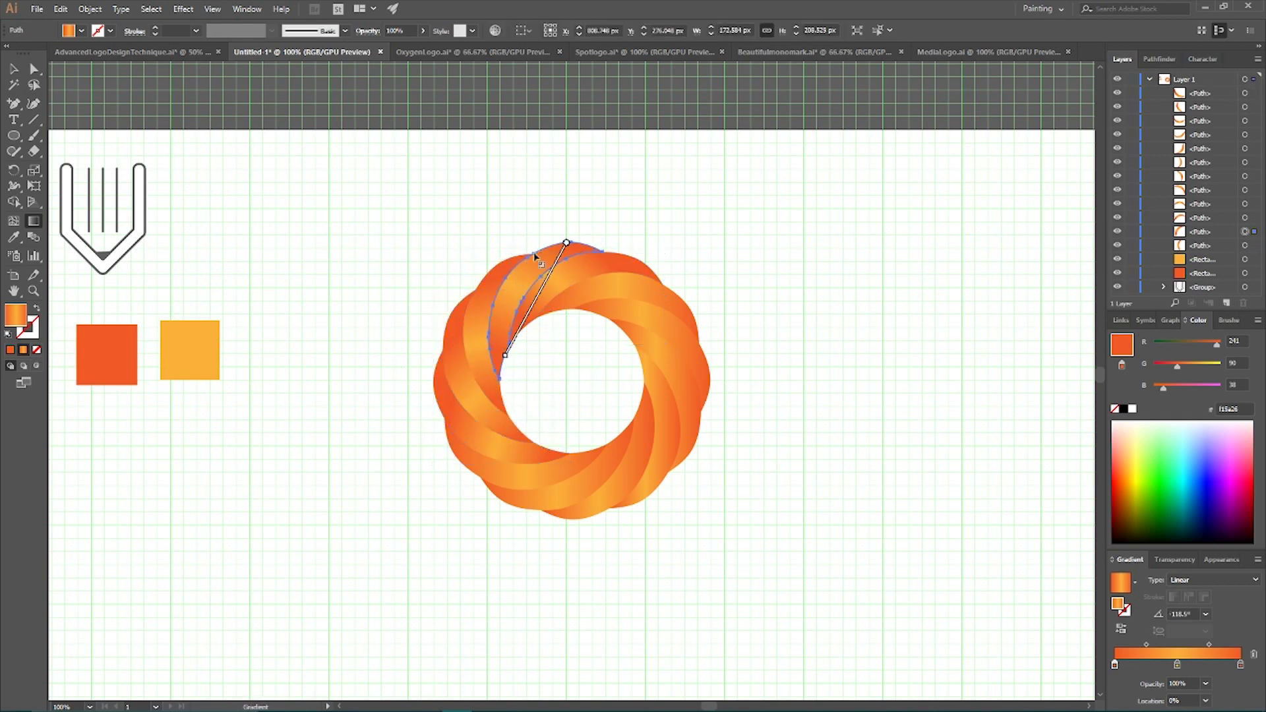
{"action": "left_click", "coordinate": [491, 284], "text": "ctrl"}
{"action": "left_click_drag", "start_coordinate": [488, 275], "coordinate": [521, 394]}
{"action": "left_click", "coordinate": [603, 501], "text": "ctrl"}
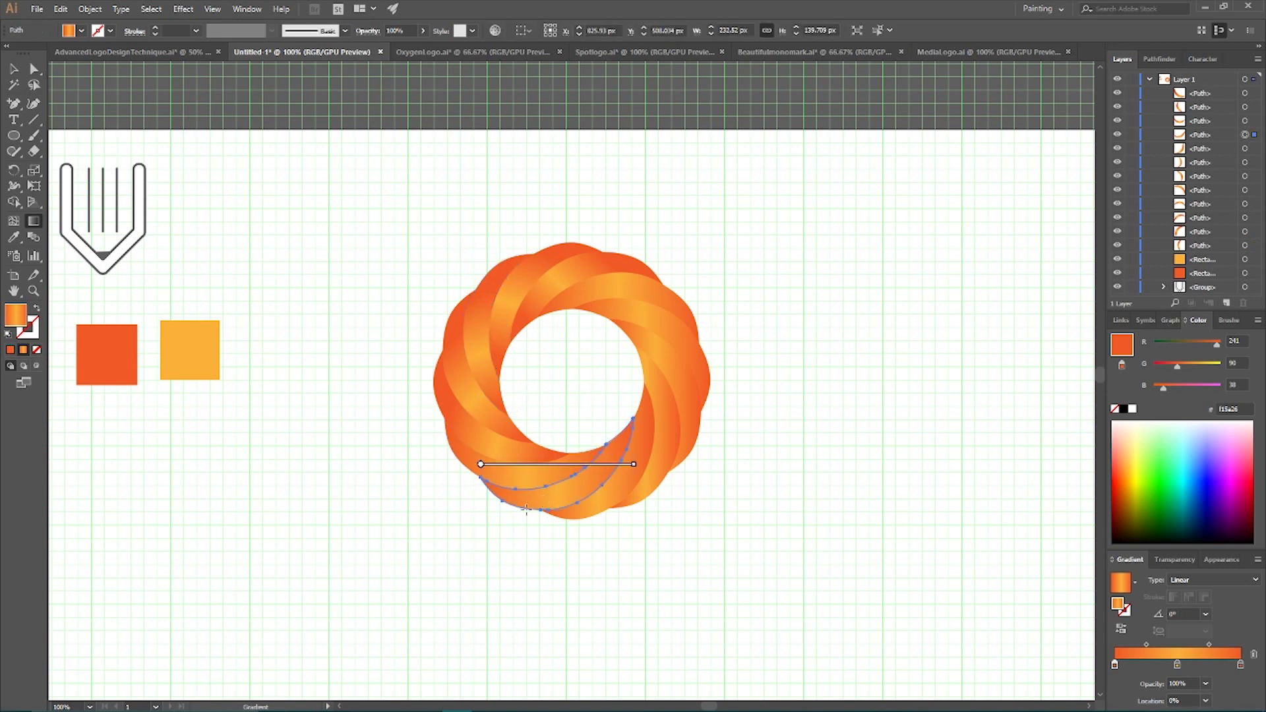
{"action": "left_click", "coordinate": [645, 367], "text": "ctrl"}
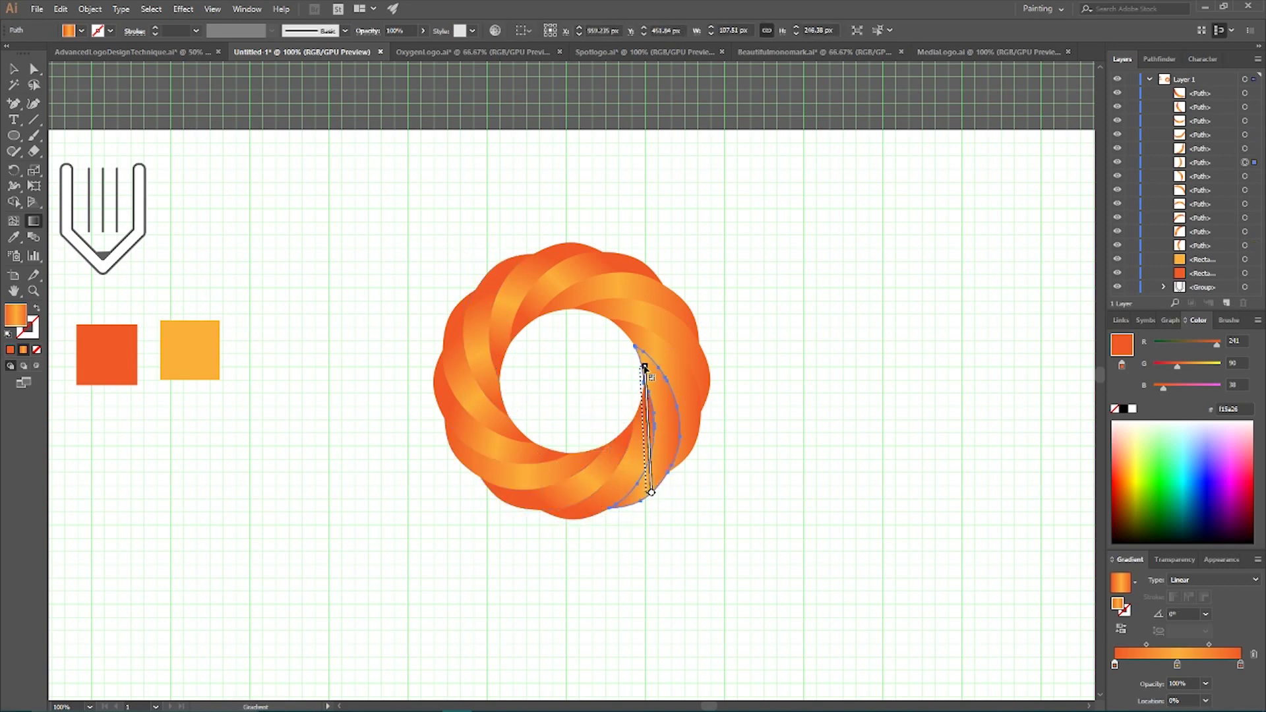
{"action": "left_click_drag", "start_coordinate": [616, 368], "coordinate": [649, 465]}
{"action": "left_click", "coordinate": [696, 376], "text": "ctrl"}
{"action": "left_click_drag", "start_coordinate": [695, 376], "coordinate": [580, 344]}
{"action": "left_click", "coordinate": [672, 325], "text": "ctrl"}
{"action": "left_click_drag", "start_coordinate": [593, 255], "coordinate": [565, 283]}
{"action": "key", "text": "v"}
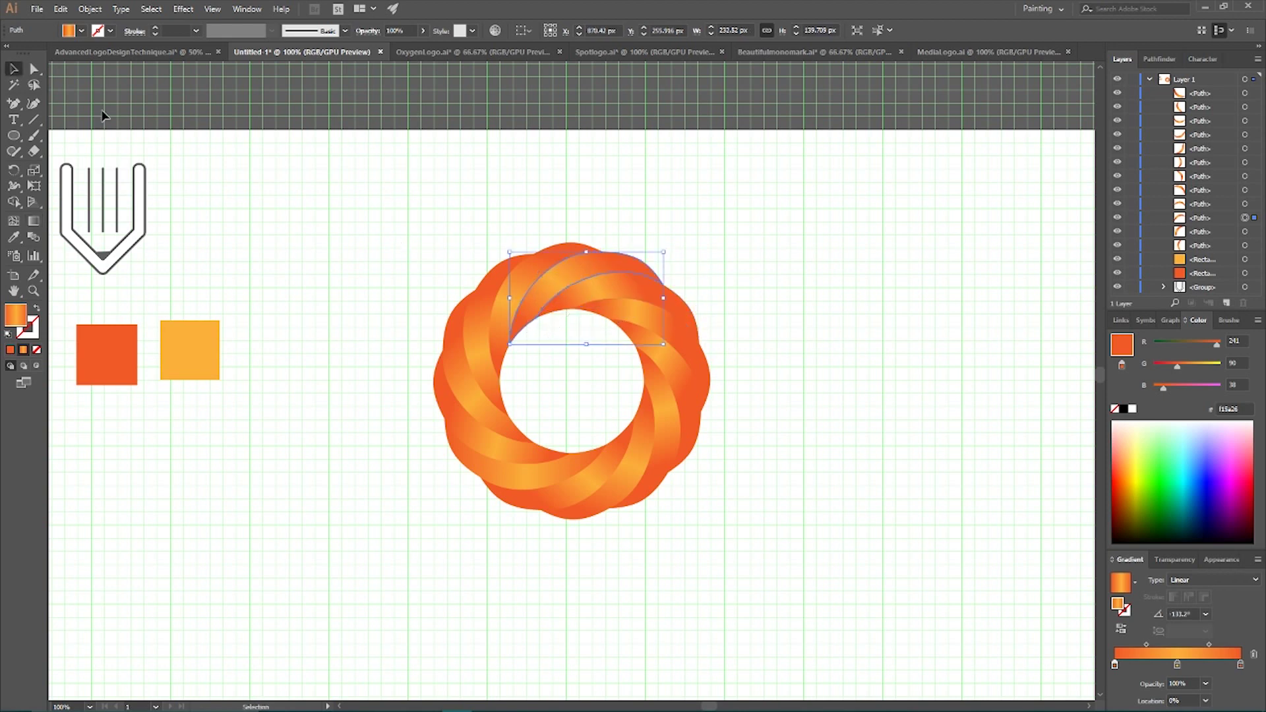
Select the whole twisted ring and drag a copy to the right
{"action": "left_click", "coordinate": [395, 165]}
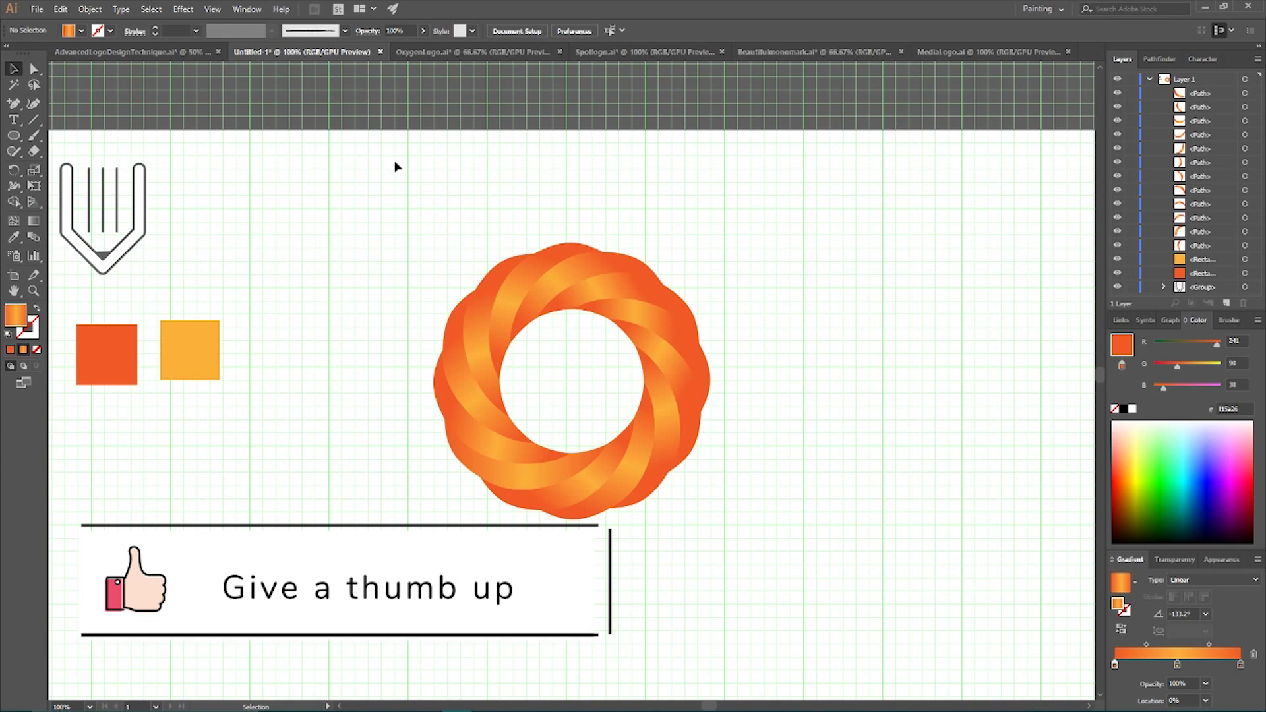
{"action": "left_click_drag", "start_coordinate": [380, 204], "coordinate": [774, 526]}
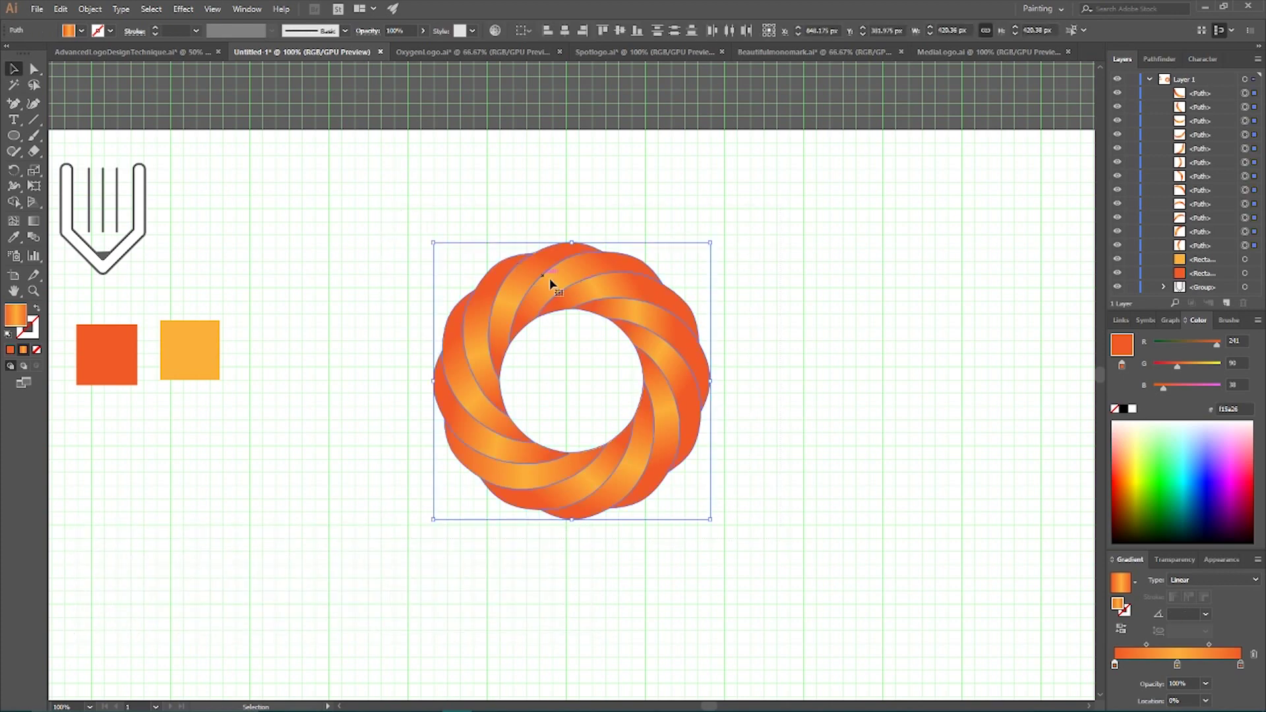
{"action": "left_click_drag", "start_coordinate": [551, 283], "coordinate": [799, 304]}
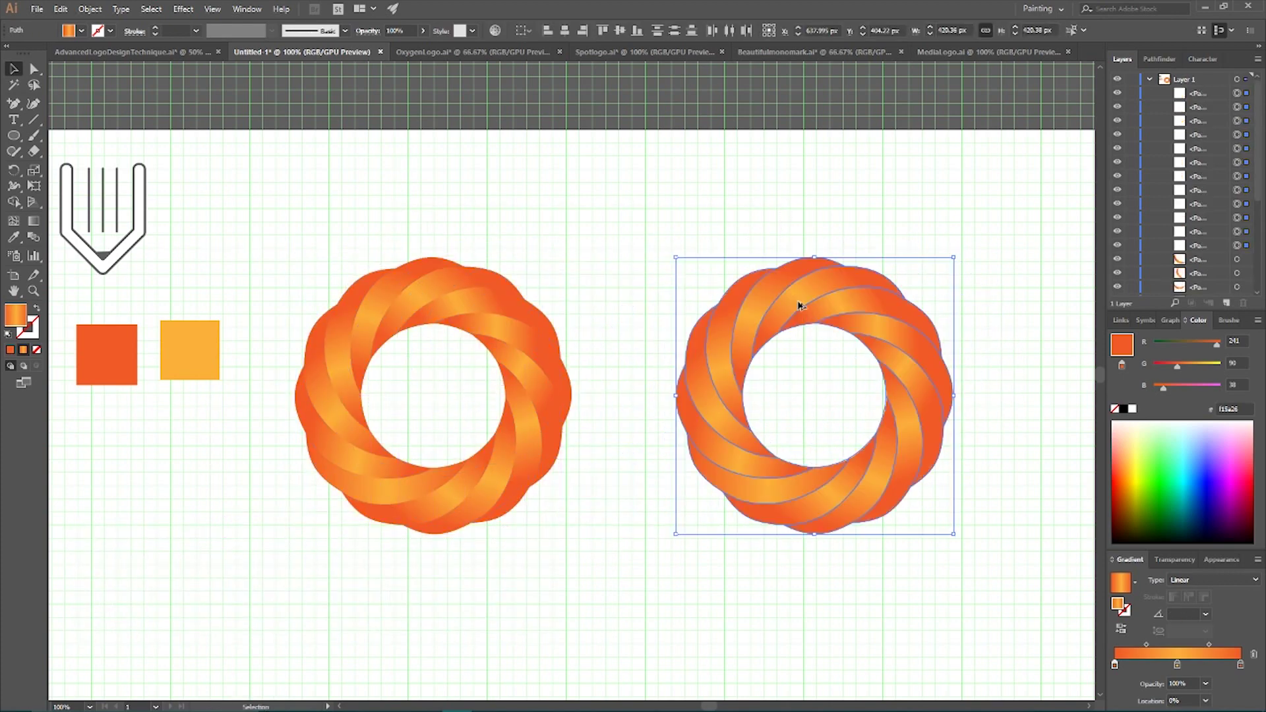
Open the Swatches panel and the Gradients > Water library, moving its panel up
{"action": "left_click", "coordinate": [189, 8]}
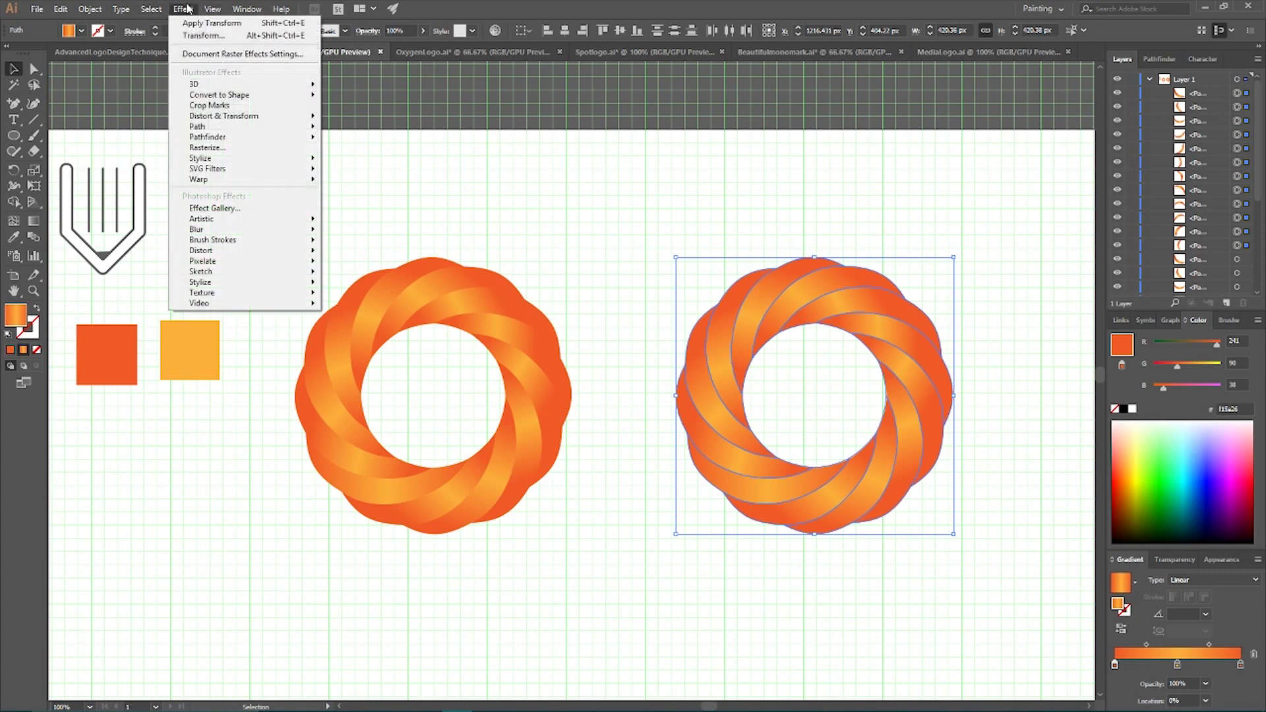
{"action": "mouse_move", "coordinate": [247, 9]}
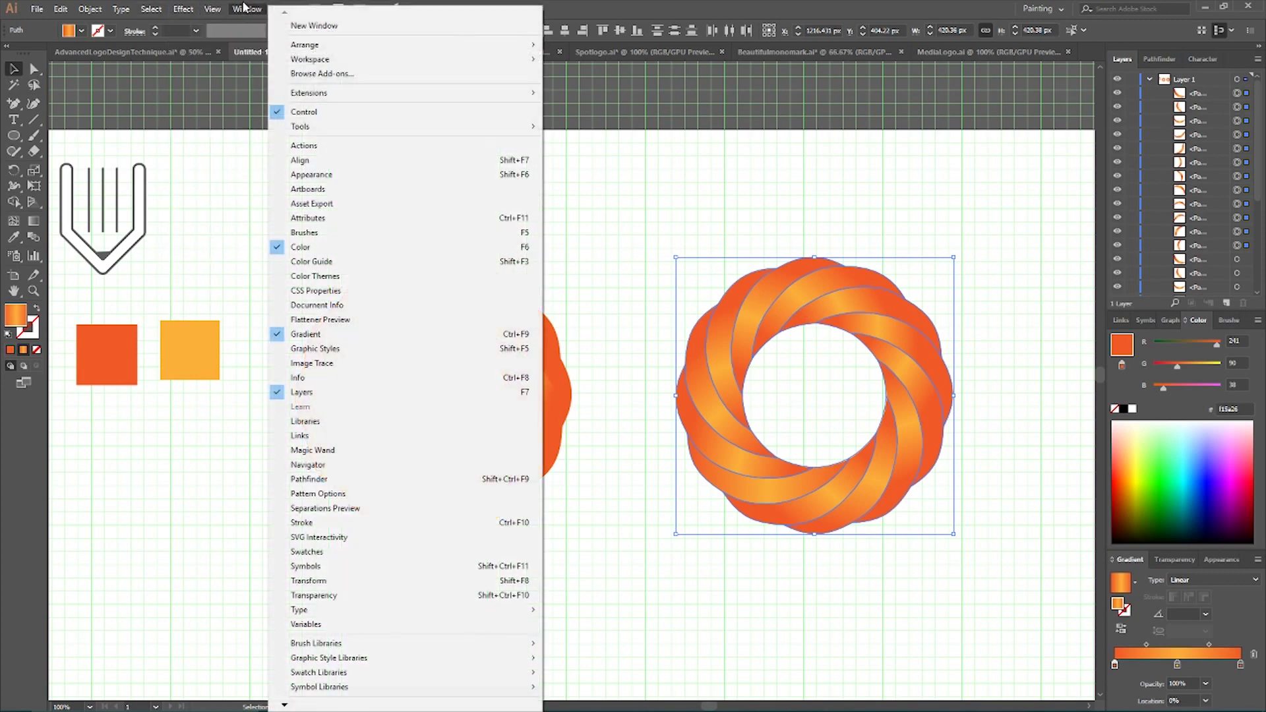
{"action": "left_click", "coordinate": [349, 552]}
{"action": "left_click", "coordinate": [876, 326]}
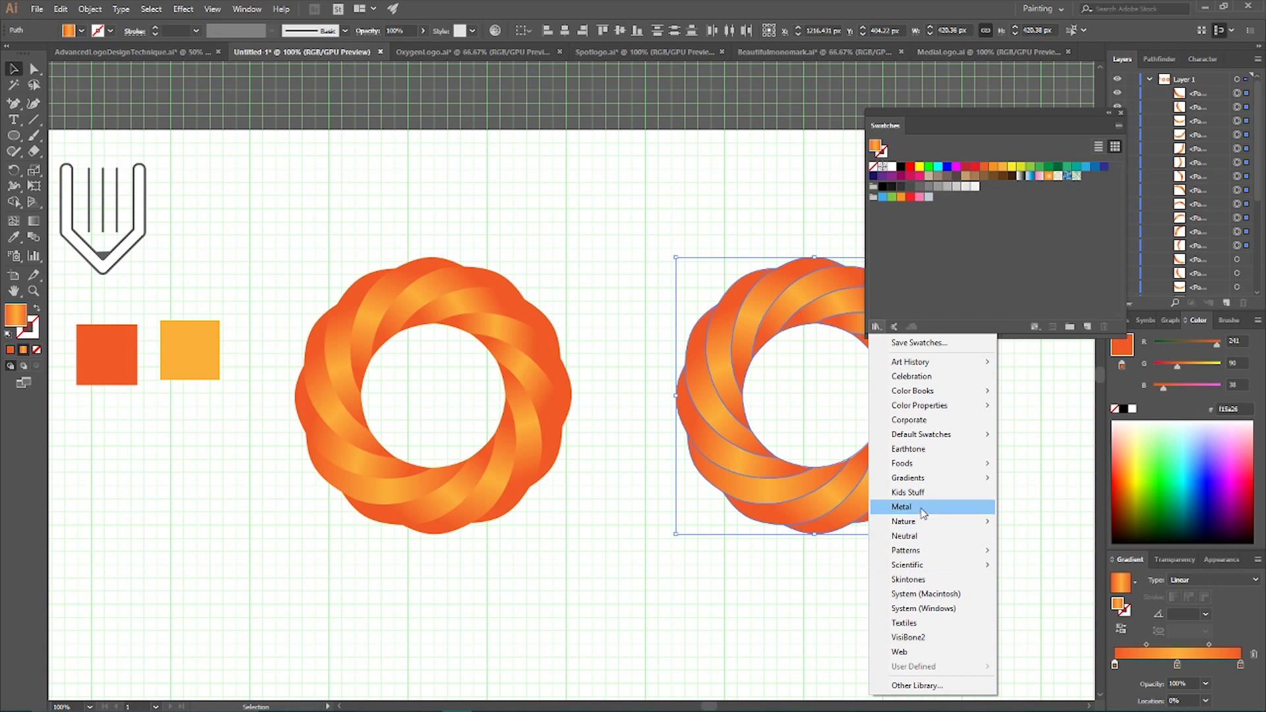
{"action": "mouse_move", "coordinate": [923, 479]}
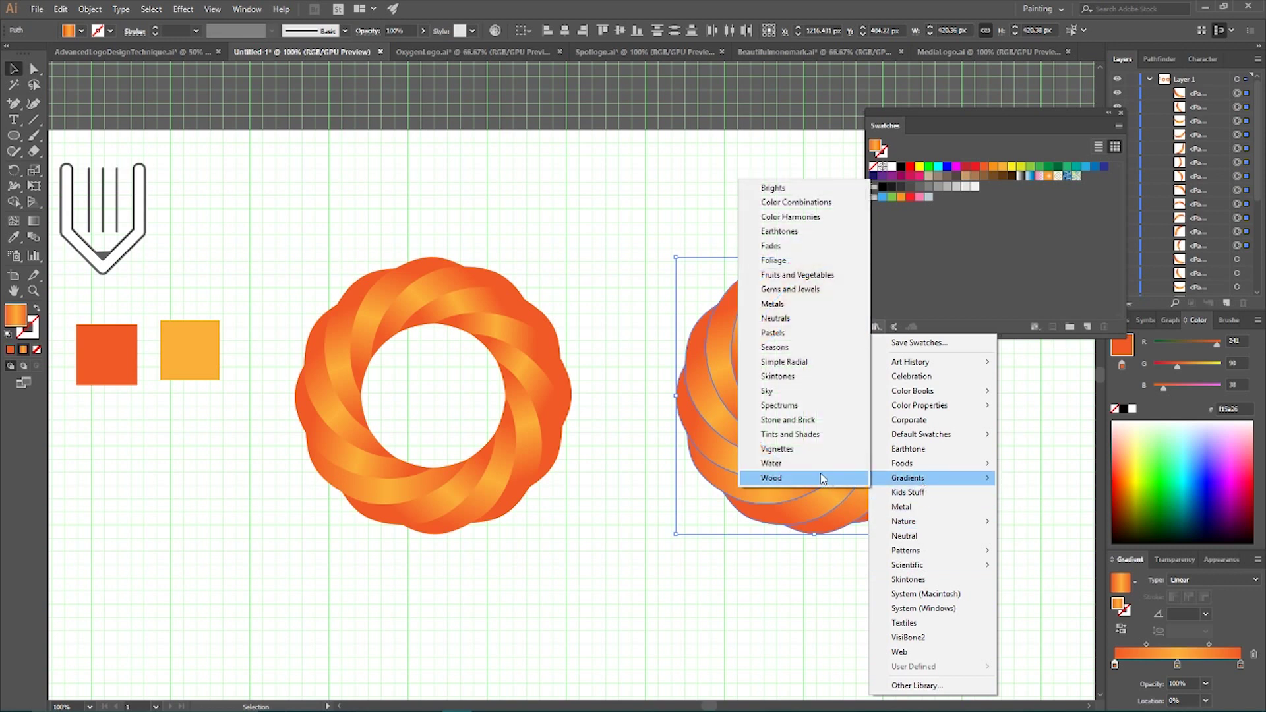
{"action": "left_click", "coordinate": [783, 466]}
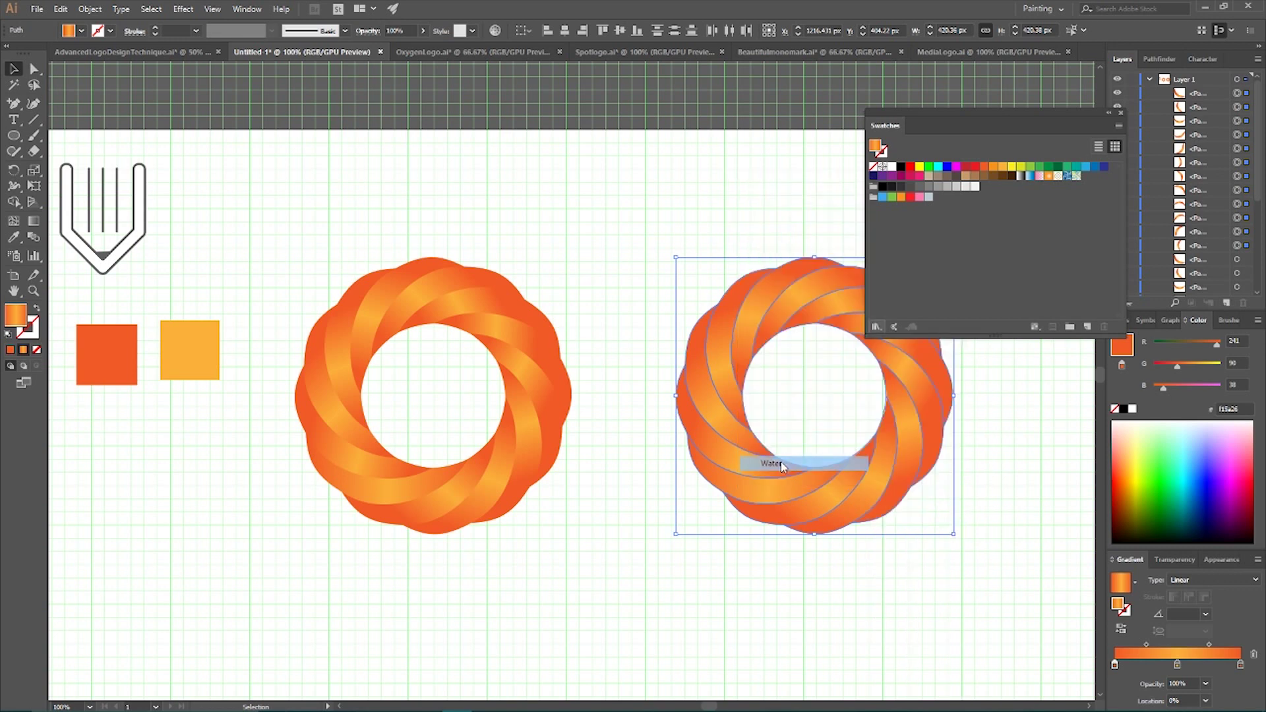
{"action": "left_click_drag", "start_coordinate": [663, 329], "coordinate": [609, 140]}
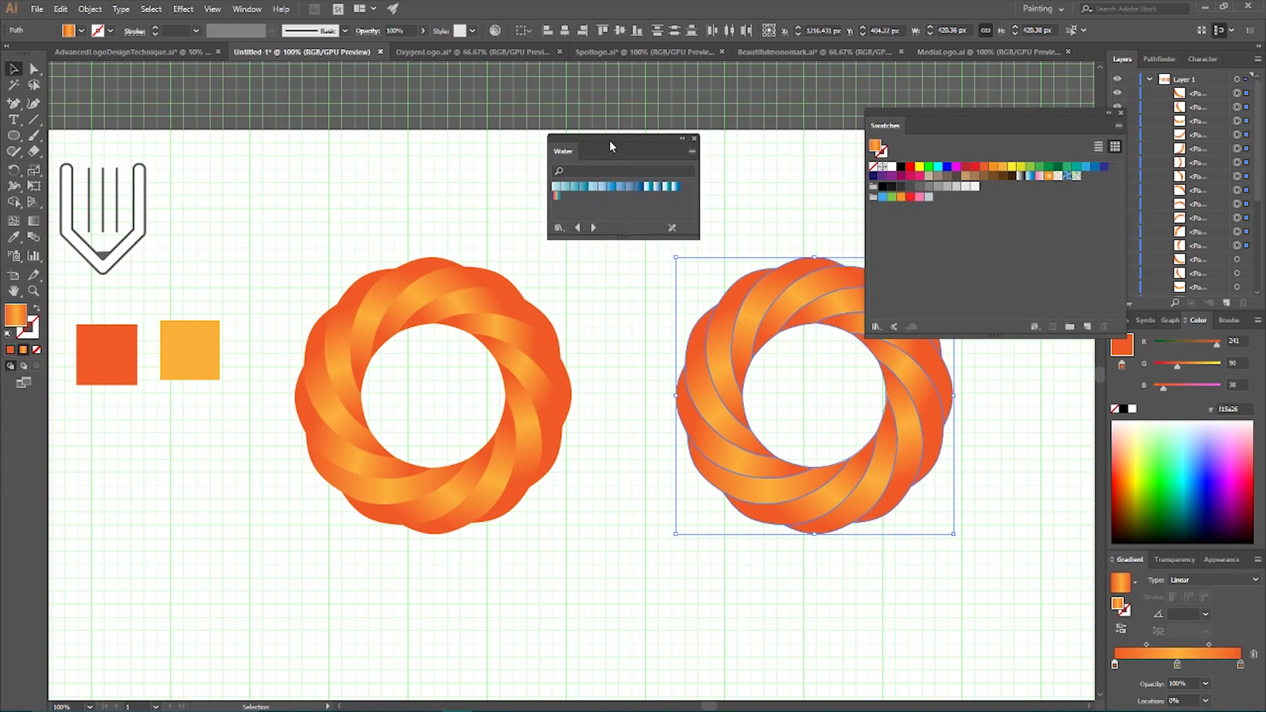
Try Water With Horizon swatches on the copy and settle on the deep blue Water With Horizon 4 gradient
{"action": "left_click", "coordinate": [658, 187]}
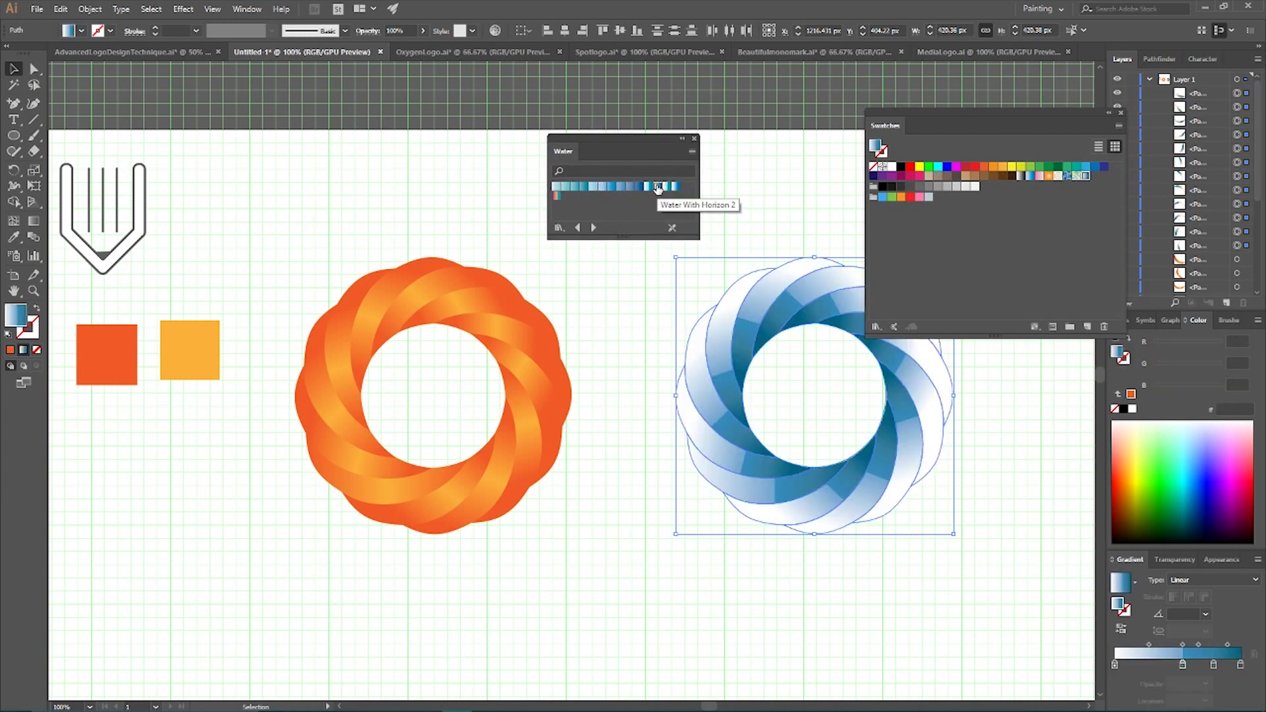
{"action": "left_click", "coordinate": [651, 187]}
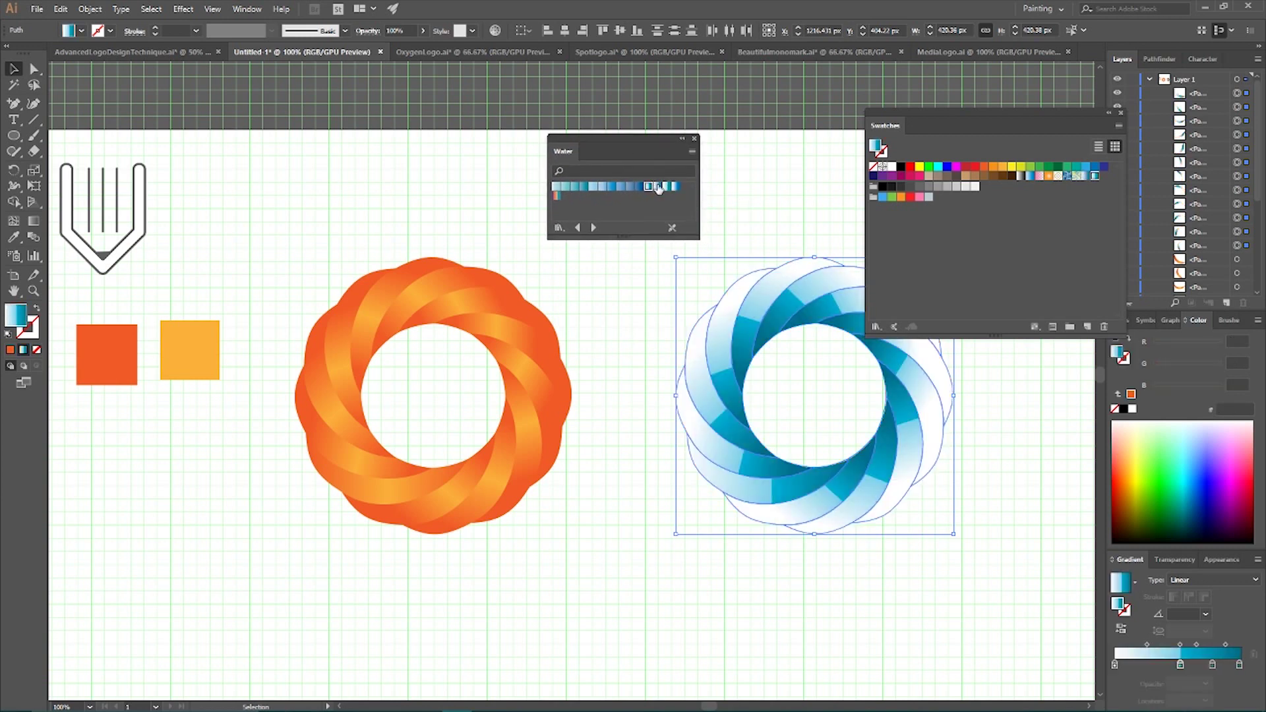
{"action": "left_click", "coordinate": [666, 188]}
{"action": "left_click", "coordinate": [676, 188]}
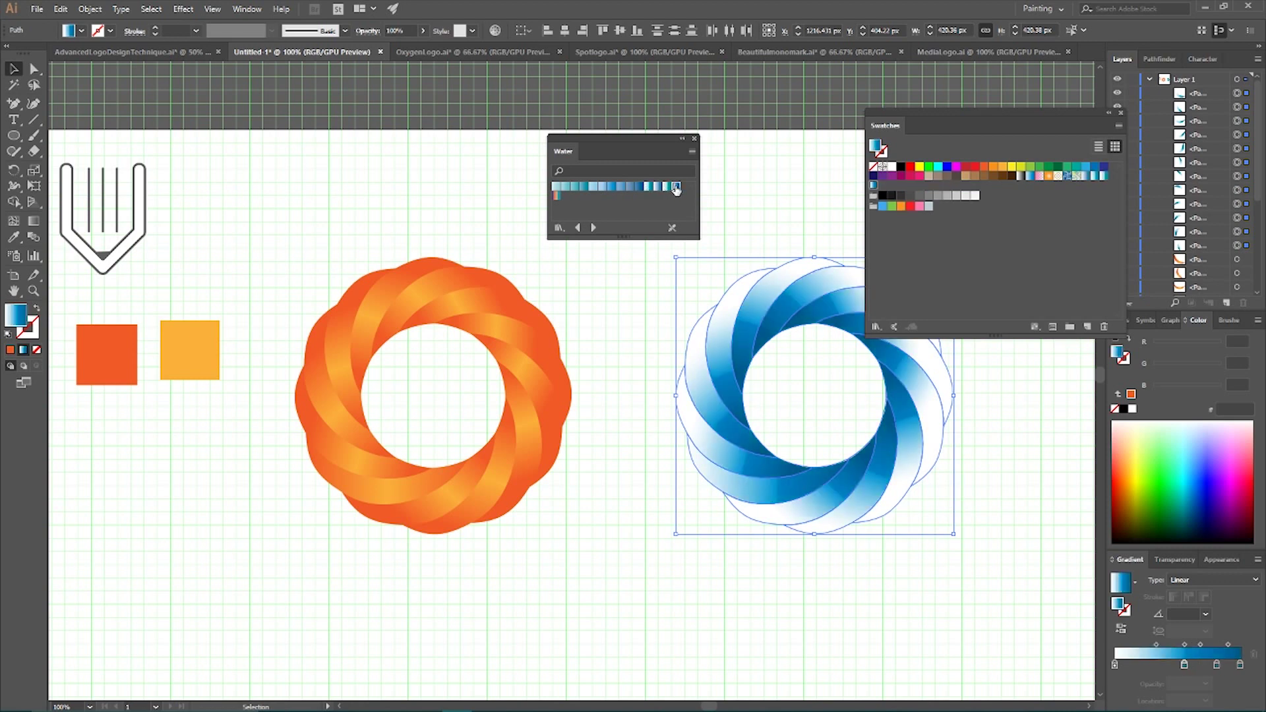
{"action": "left_click", "coordinate": [780, 190]}
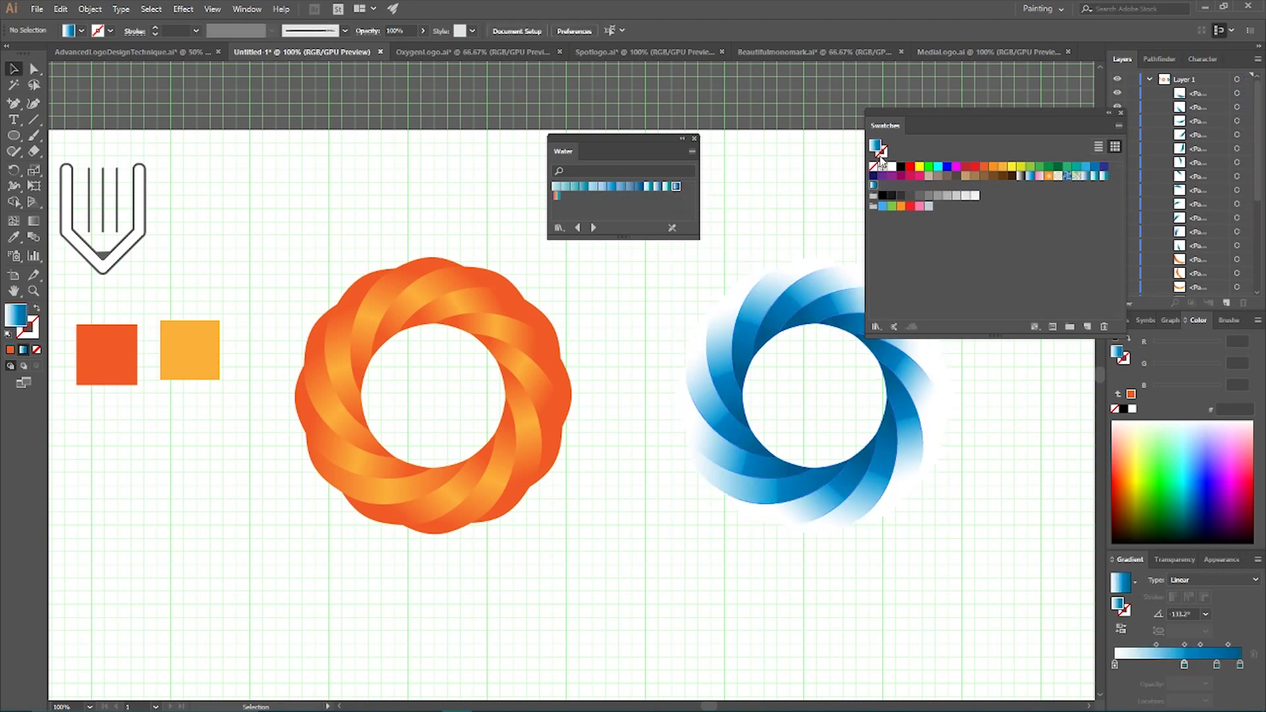
Dock and collapse the Swatches panel, then check the blue ring and zoom out
{"action": "left_click_drag", "start_coordinate": [920, 112], "coordinate": [1100, 135]}
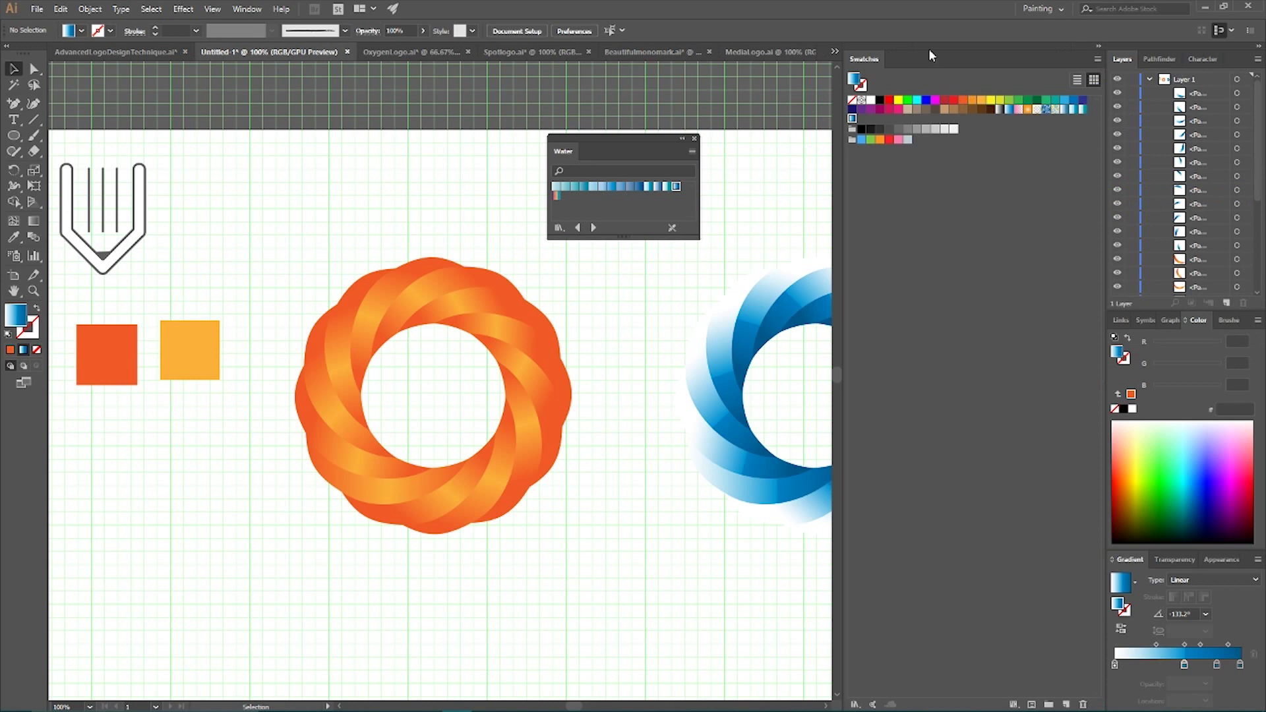
{"action": "left_click", "coordinate": [1098, 46]}
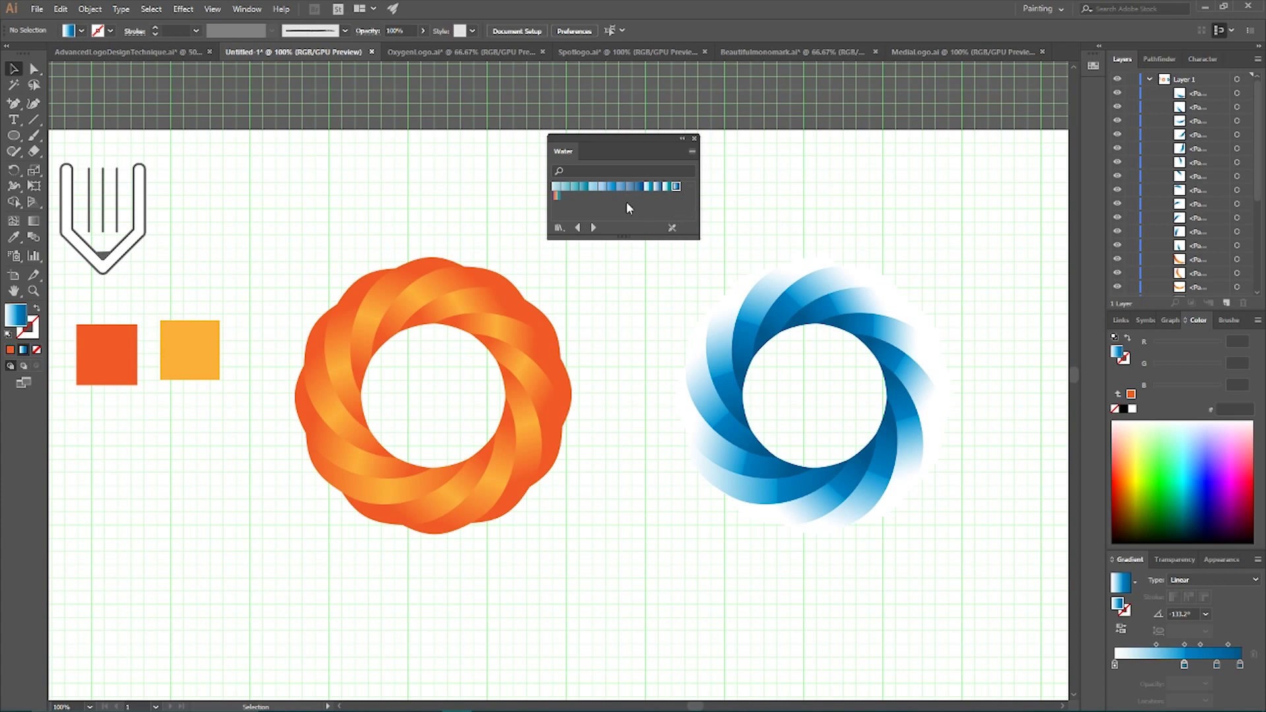
{"action": "left_click_drag", "start_coordinate": [636, 284], "coordinate": [1035, 608]}
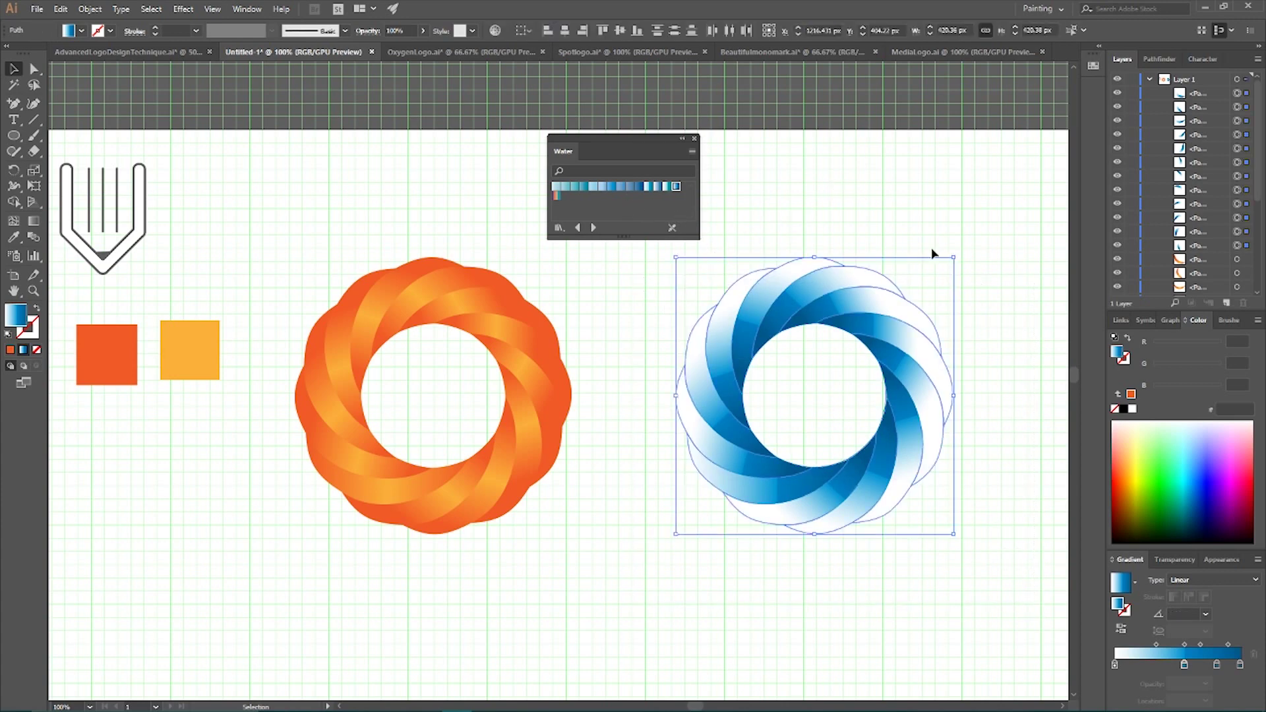
{"action": "left_click", "coordinate": [932, 247]}
{"action": "key", "text": "ctrl+minus"}
{"action": "key", "text": "ctrl+minus"}
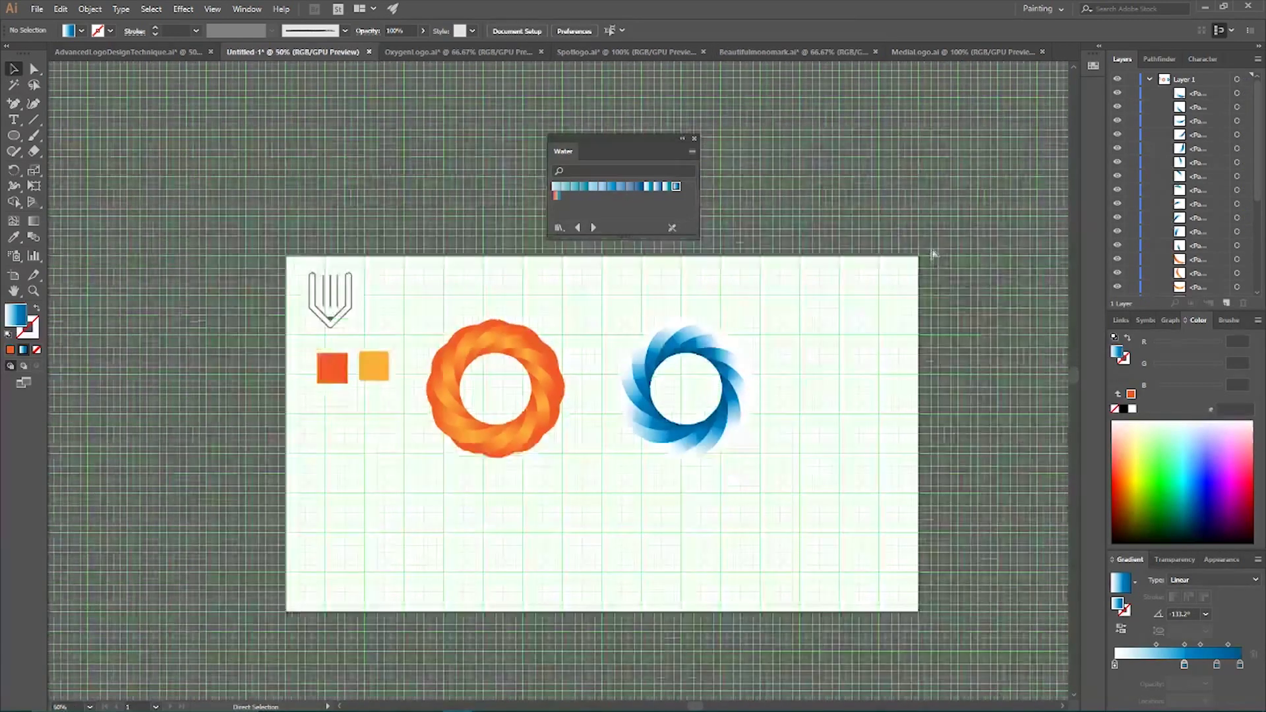
From Oxygenlogo.ai, close the Water library panel, then bring up the Spotlogo.ai pin logo document
{"action": "key", "text": "ctrl+plus"}
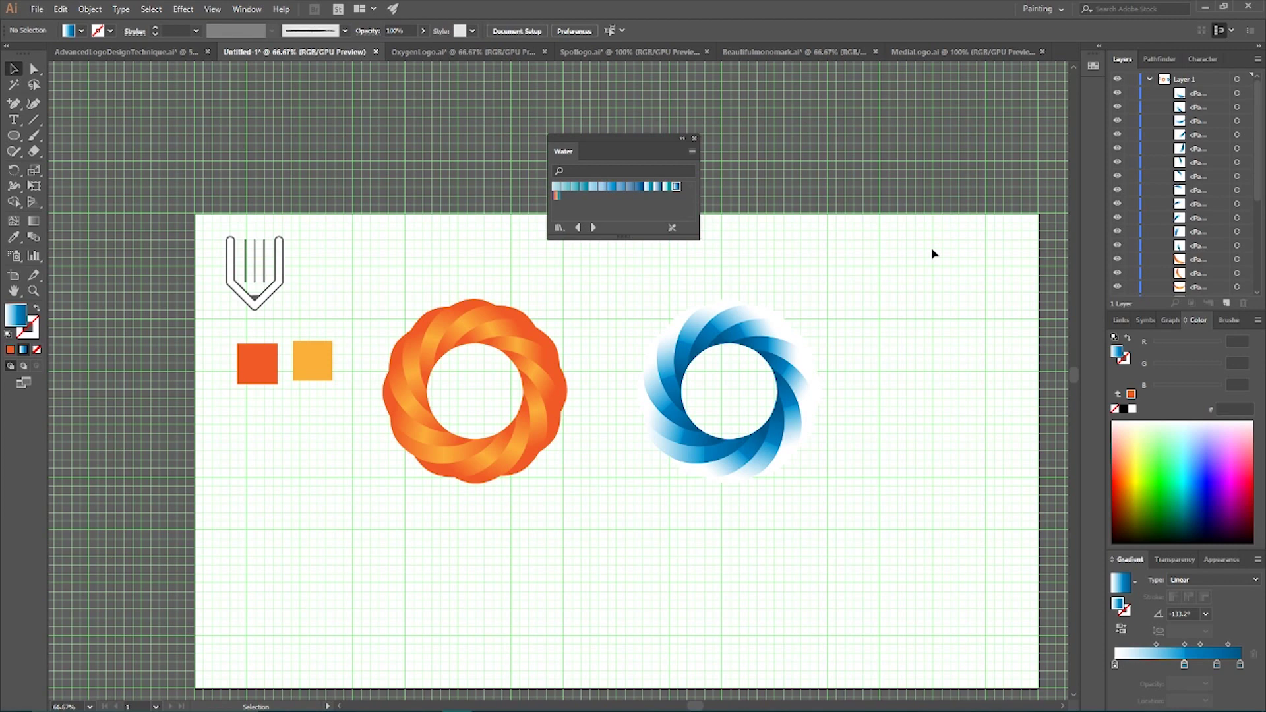
{"action": "left_click", "coordinate": [449, 53]}
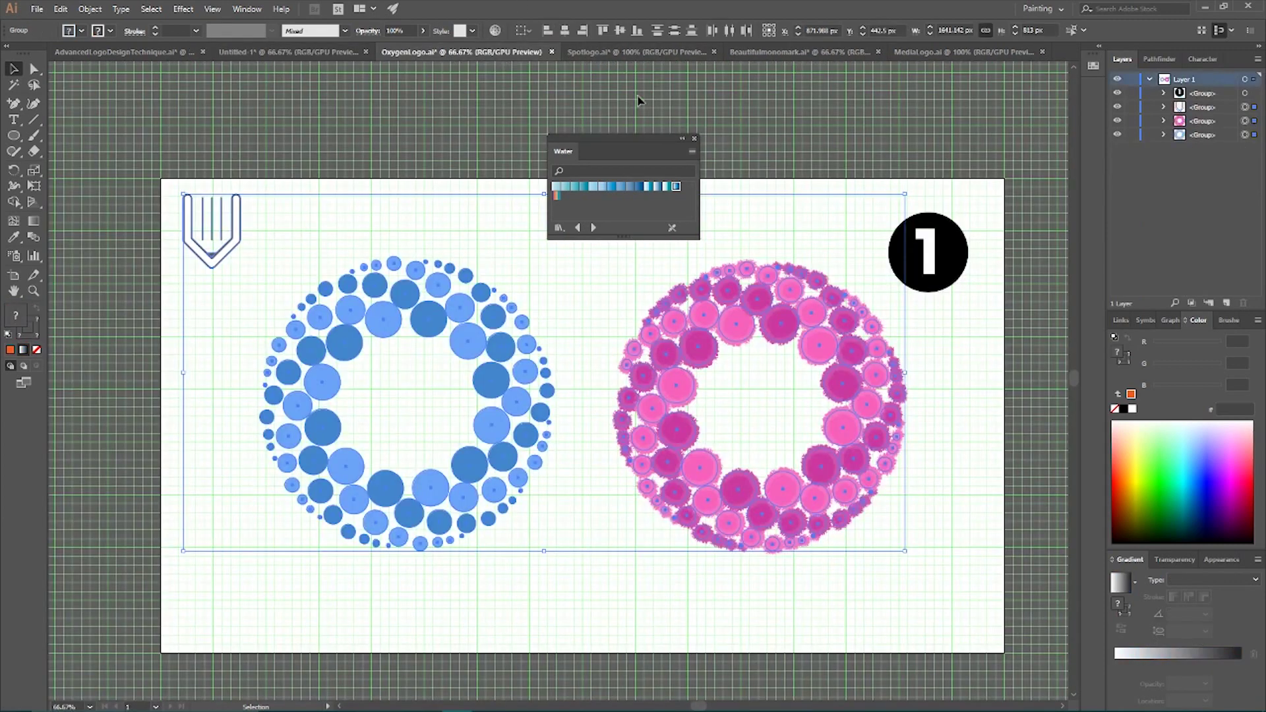
{"action": "left_click", "coordinate": [694, 138]}
{"action": "left_click", "coordinate": [606, 51]}
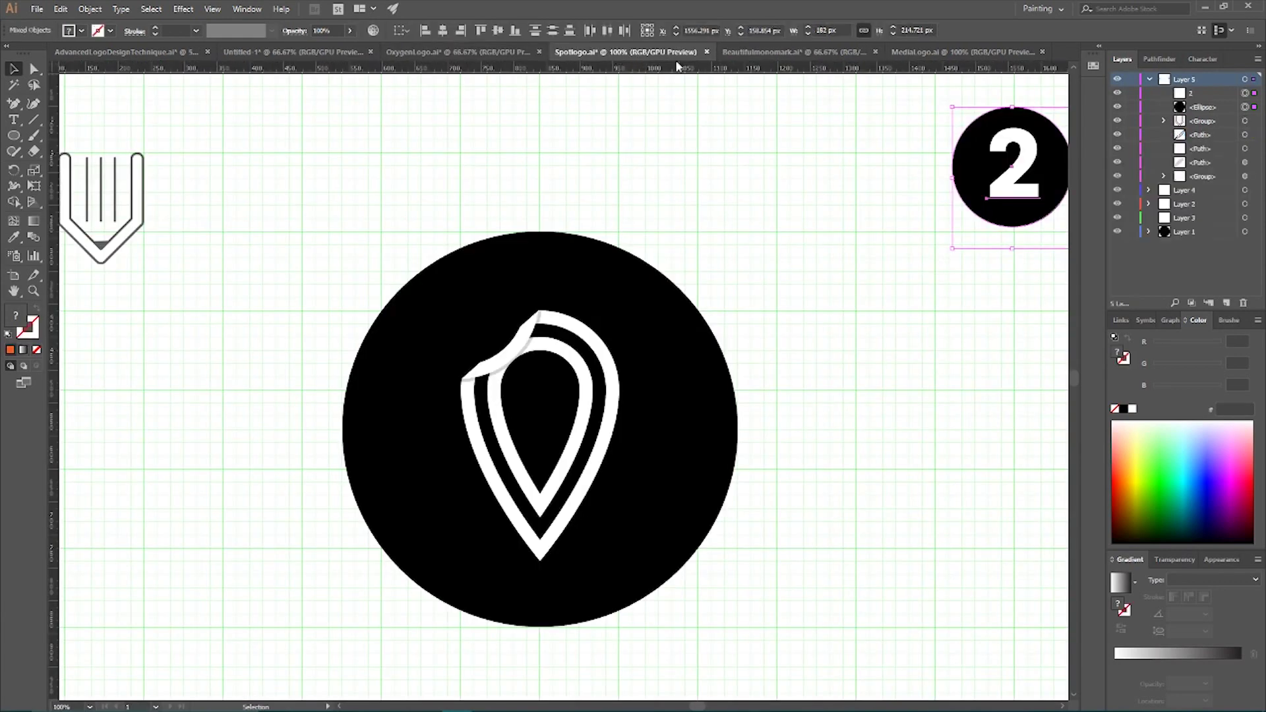